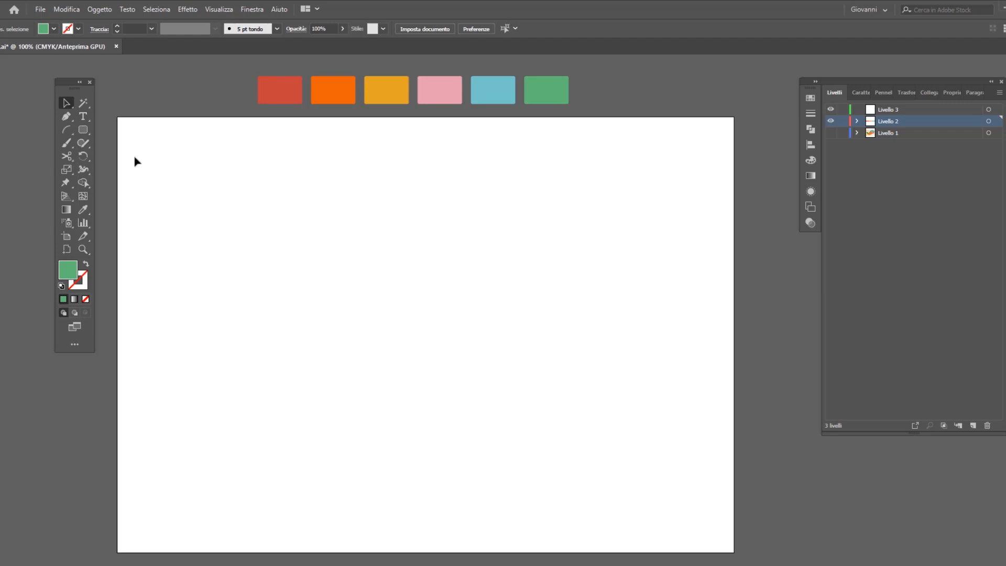
Step: Draw an orange rounded rectangle about 23 mm wide and 12 mm high just above the red palette swatch
left_click(279, 97)
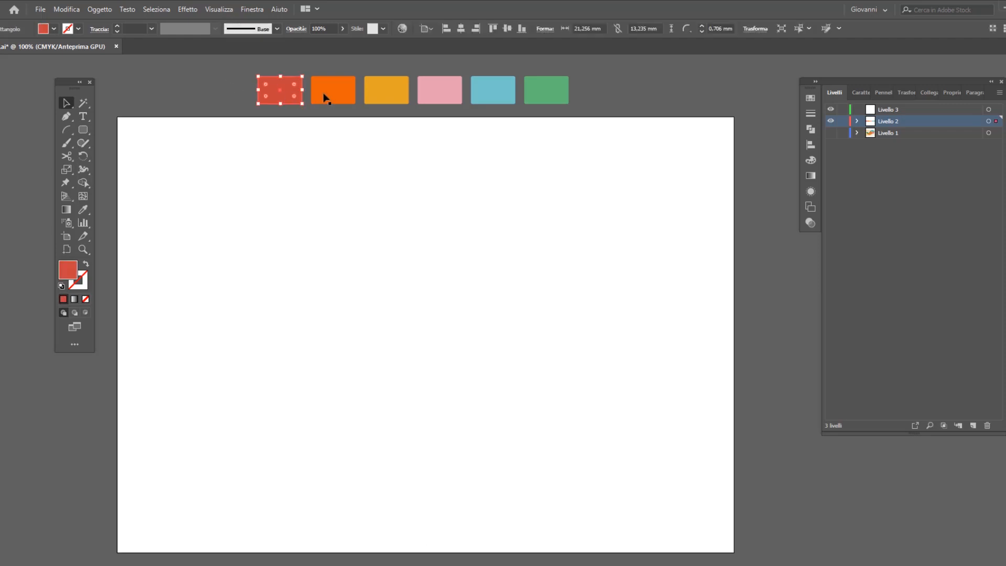
left_click(327, 97)
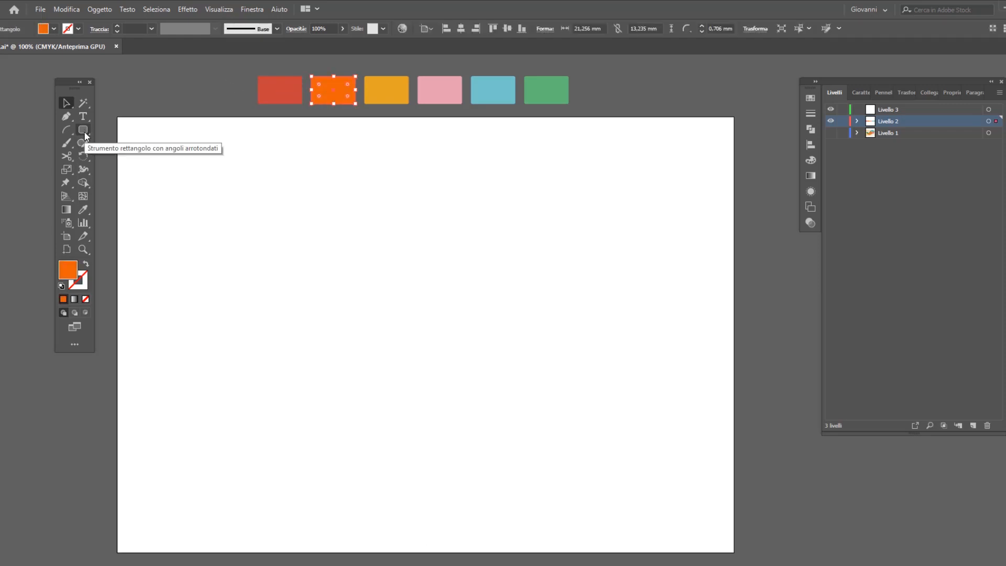
left_click(84, 131)
scroll(237, 96, "up", 2)
left_click_drag(254, 97, 302, 122)
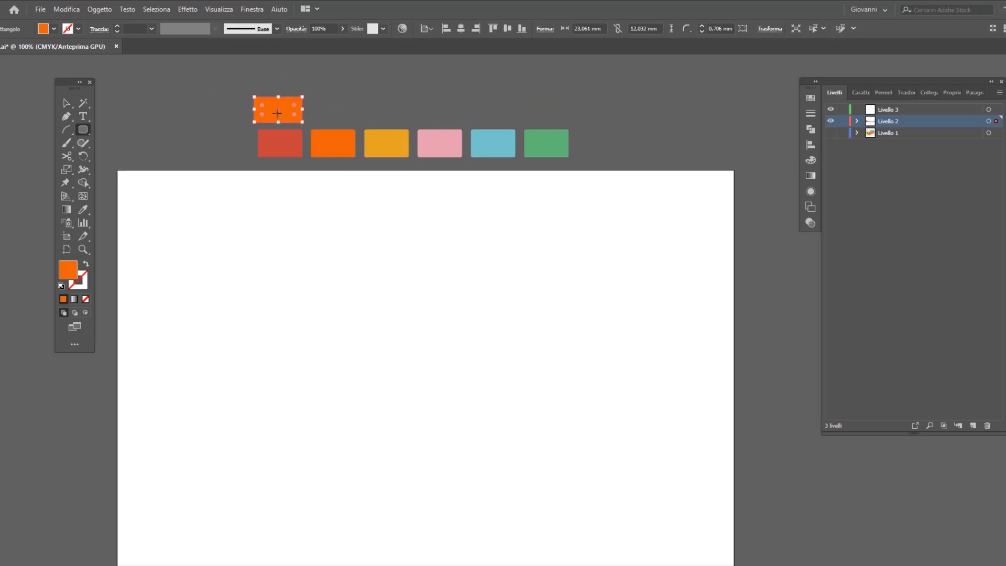
key("v")
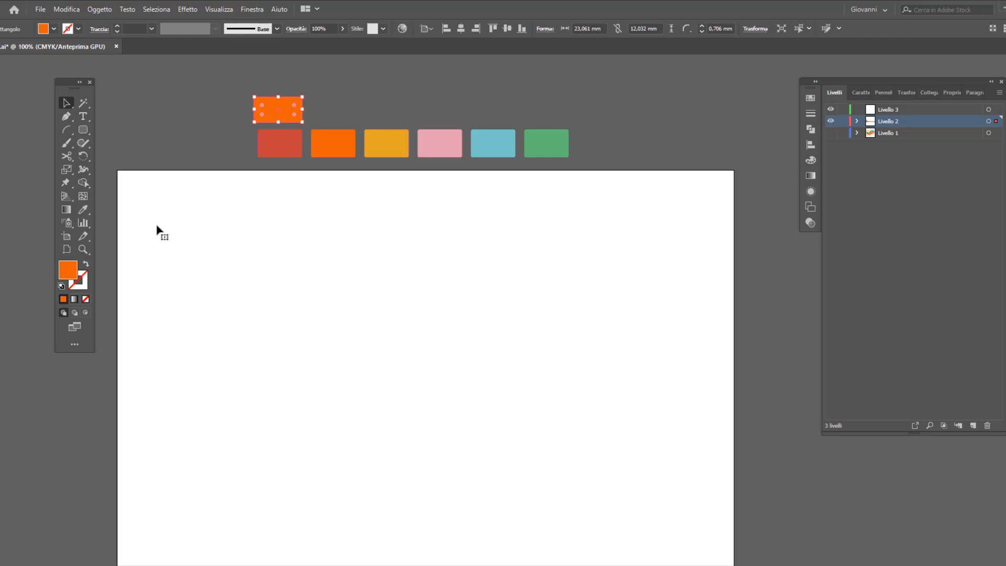
Step: Change the fill of the new rounded rectangle to the pinkish red EB5E77
double_click(69, 272)
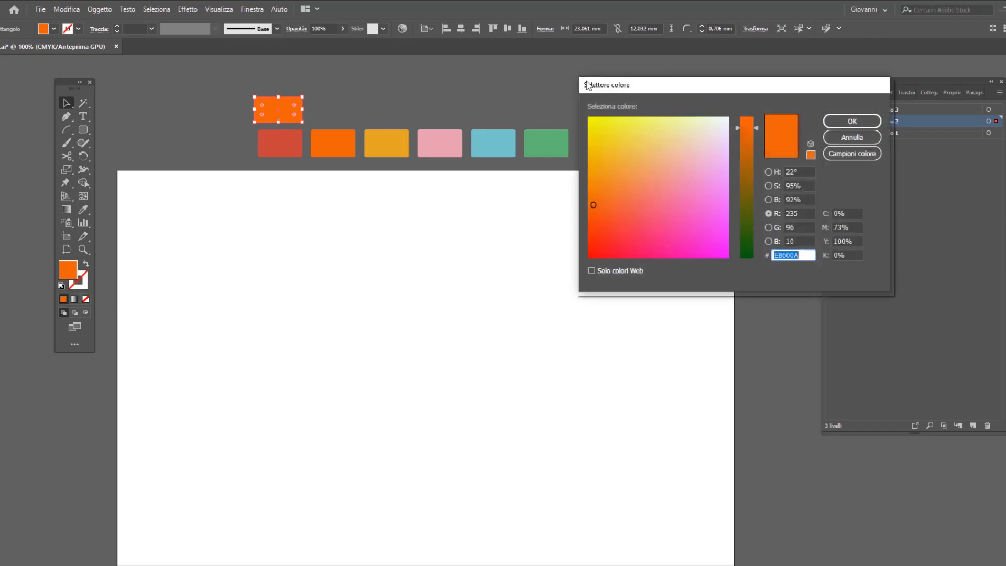
left_click(674, 195)
left_click(651, 207)
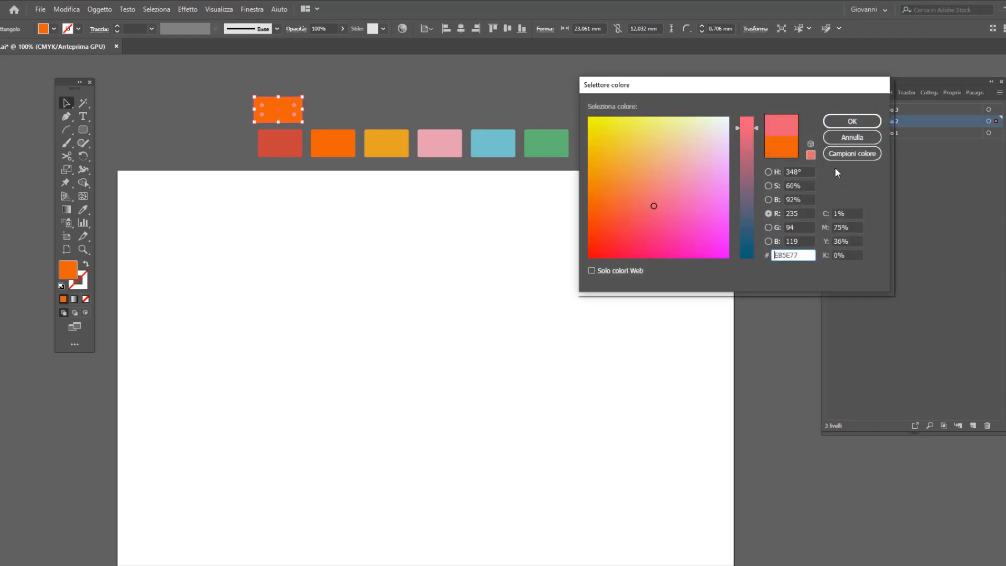
left_click(852, 121)
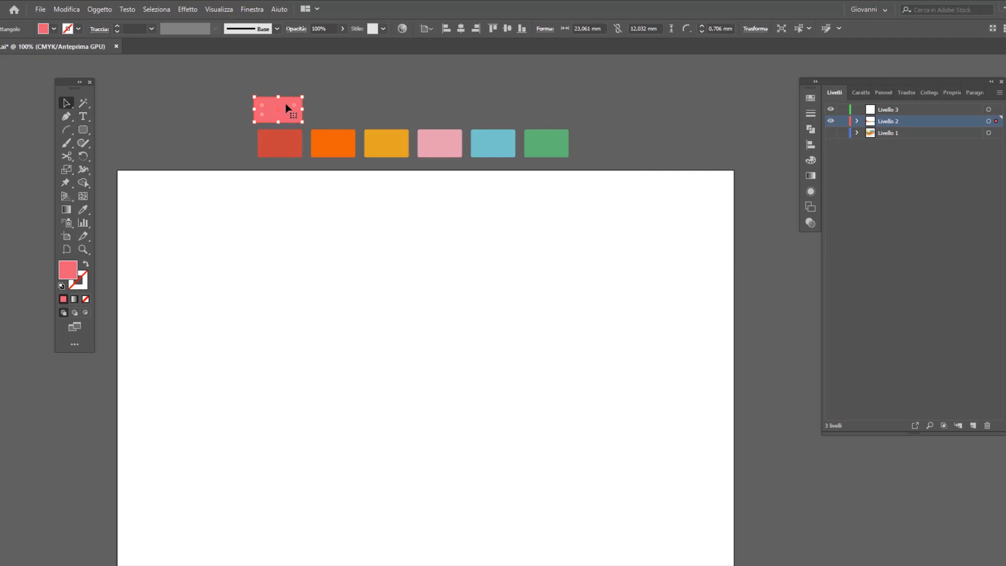
Step: Duplicate the pinkish-red rectangle beside itself, above the orange swatch, and recolour the copy orange-red
left_click_drag(284, 111, 341, 113)
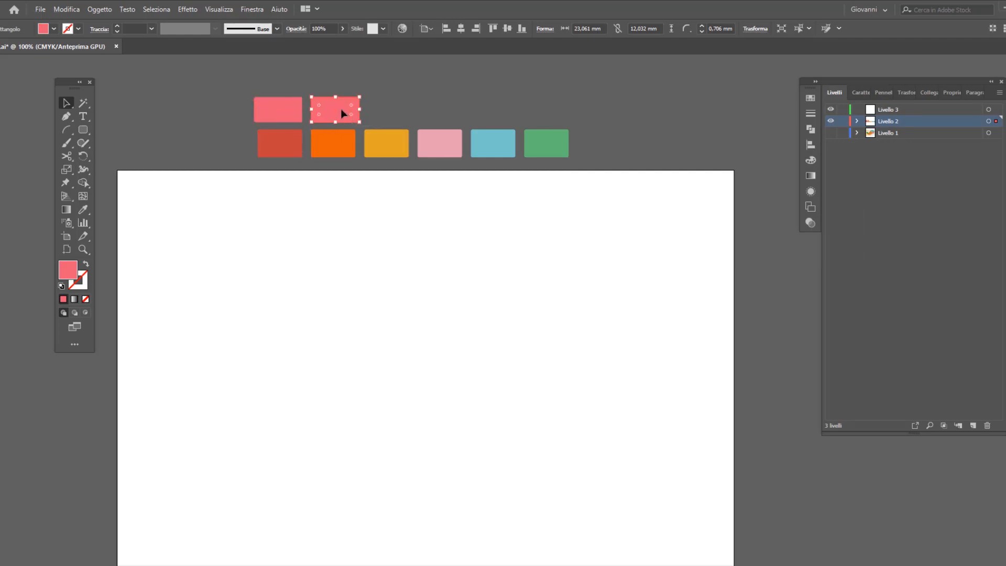
left_click(66, 10)
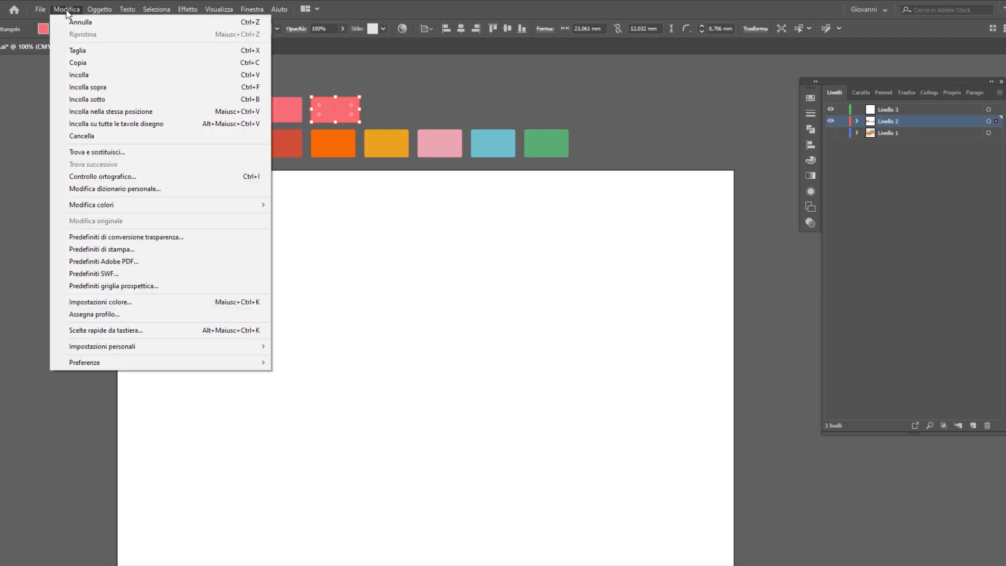
left_click(349, 8)
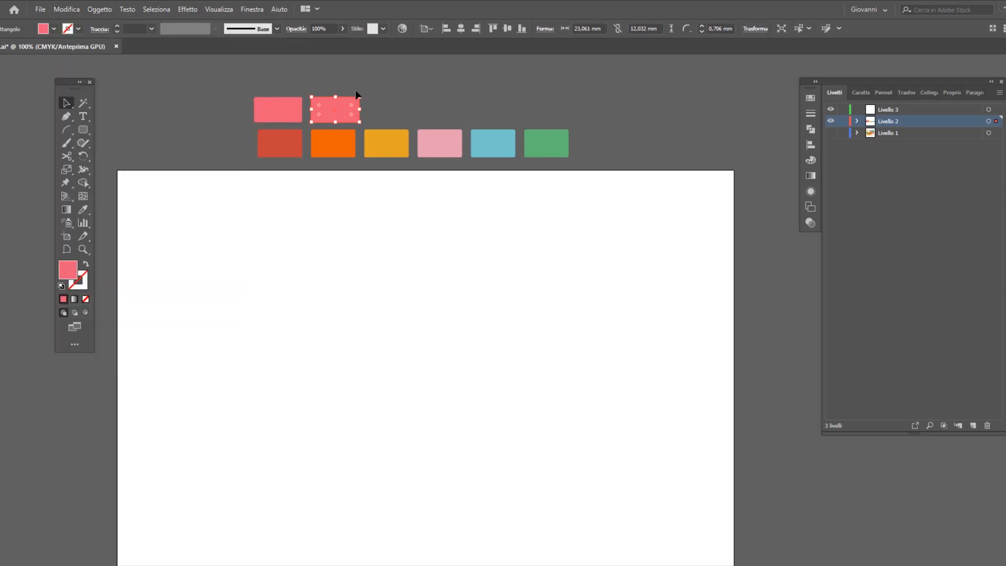
double_click(68, 271)
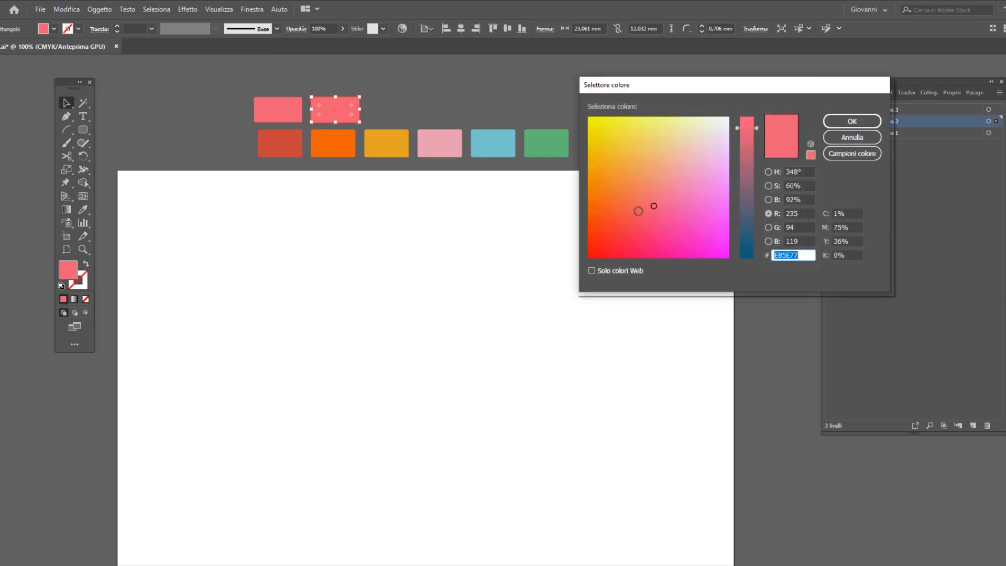
left_click(622, 217)
left_click(853, 121)
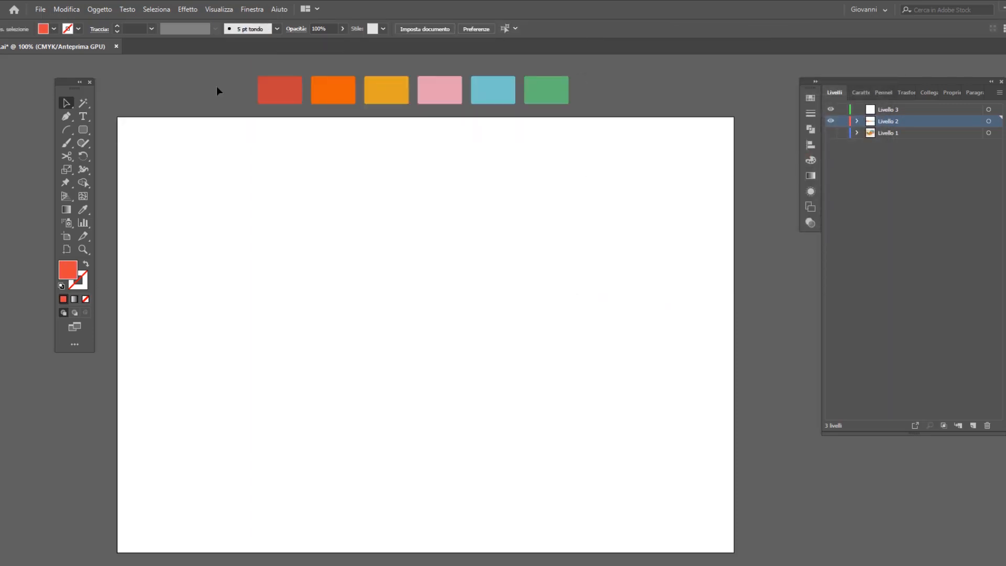
Step: Examine the row of palette rectangles above the artboard and the contents of layer Livello 2
left_click_drag(218, 87, 578, 108)
left_click(594, 114)
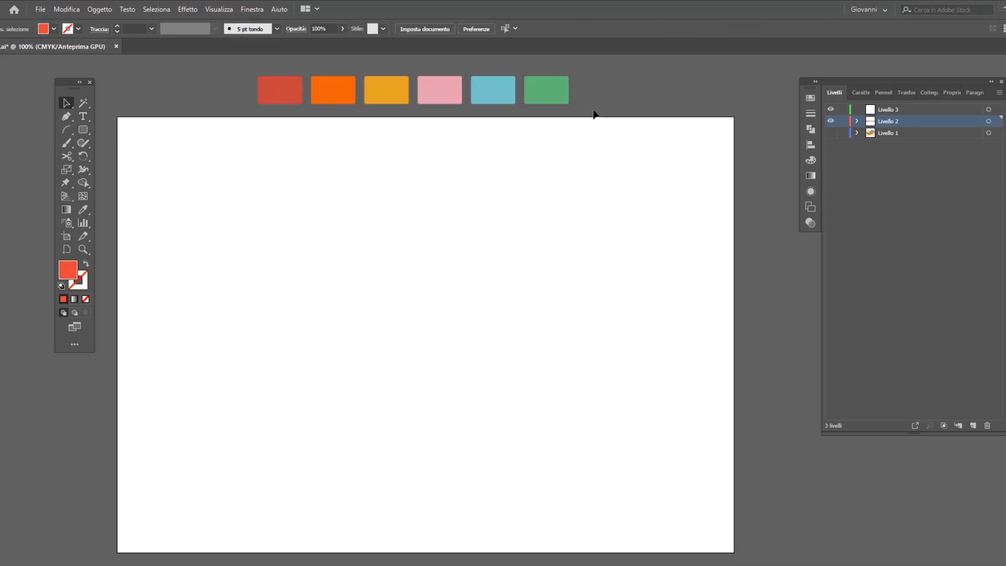
left_click(857, 121)
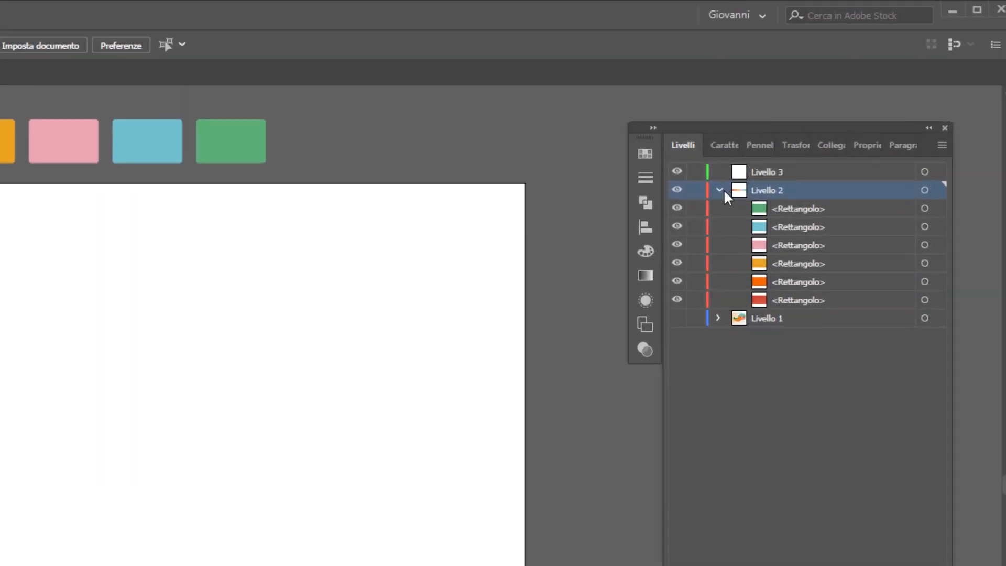
left_click(654, 222)
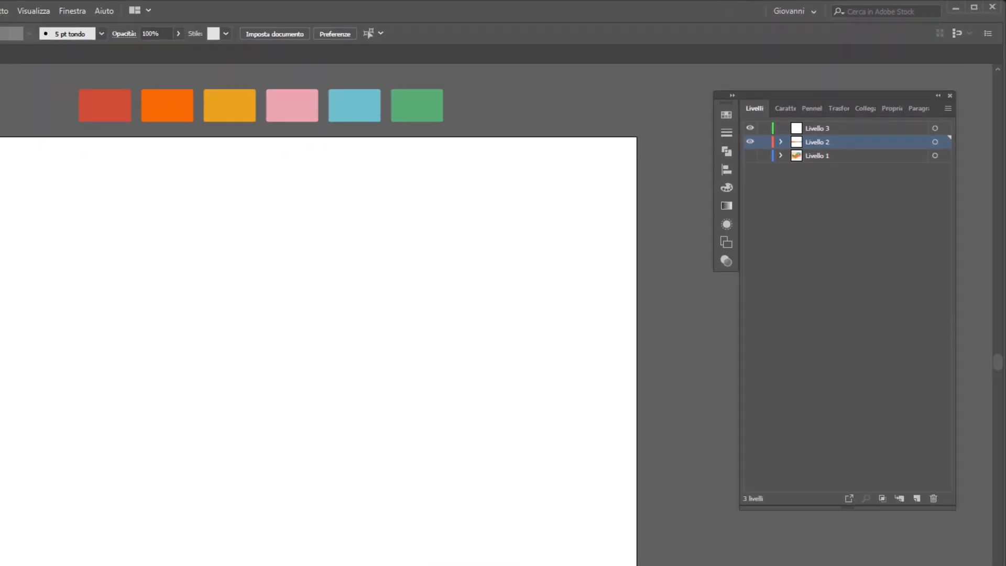
left_click(37, 128)
left_click(95, 180)
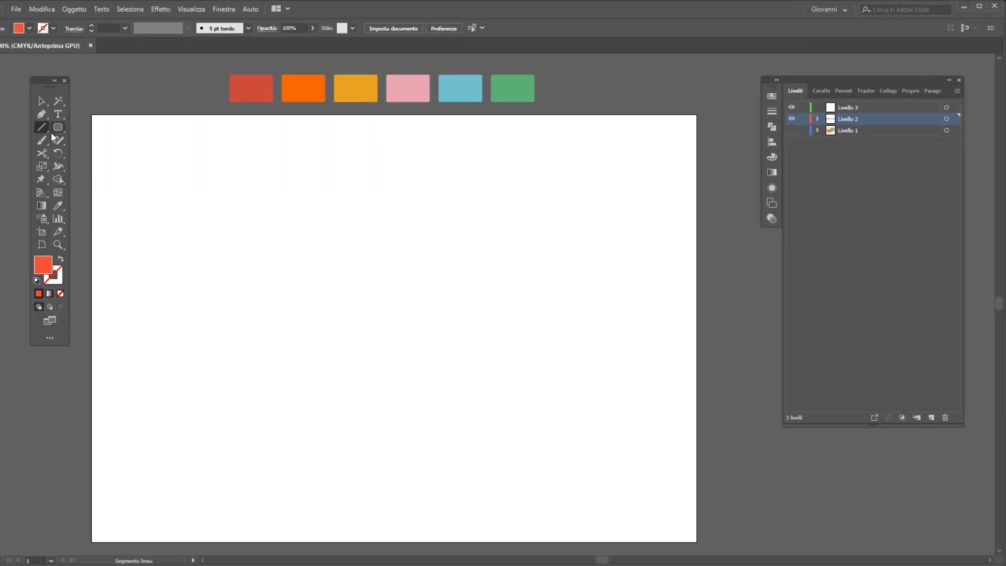
left_click(388, 272)
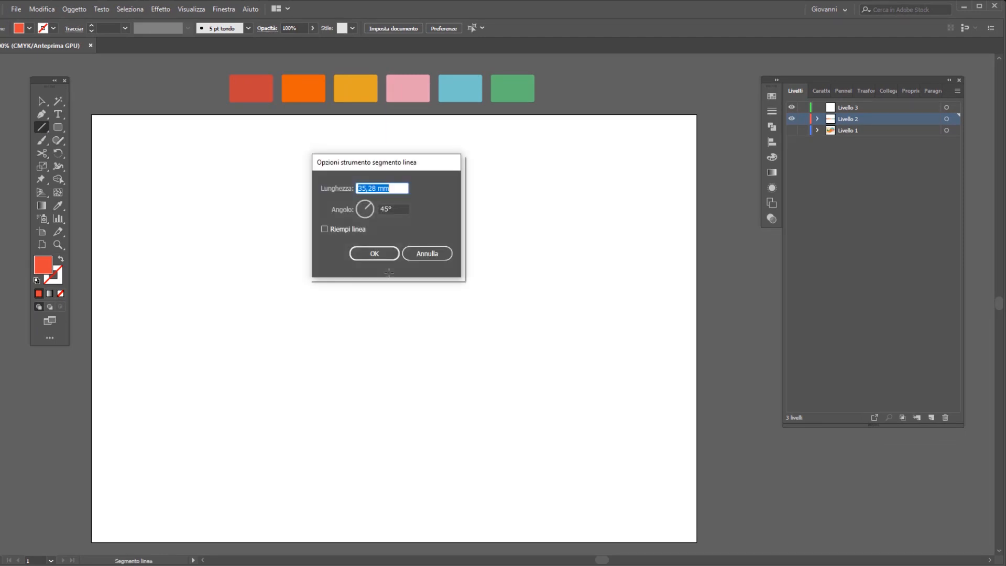
left_click_drag(384, 164, 542, 164)
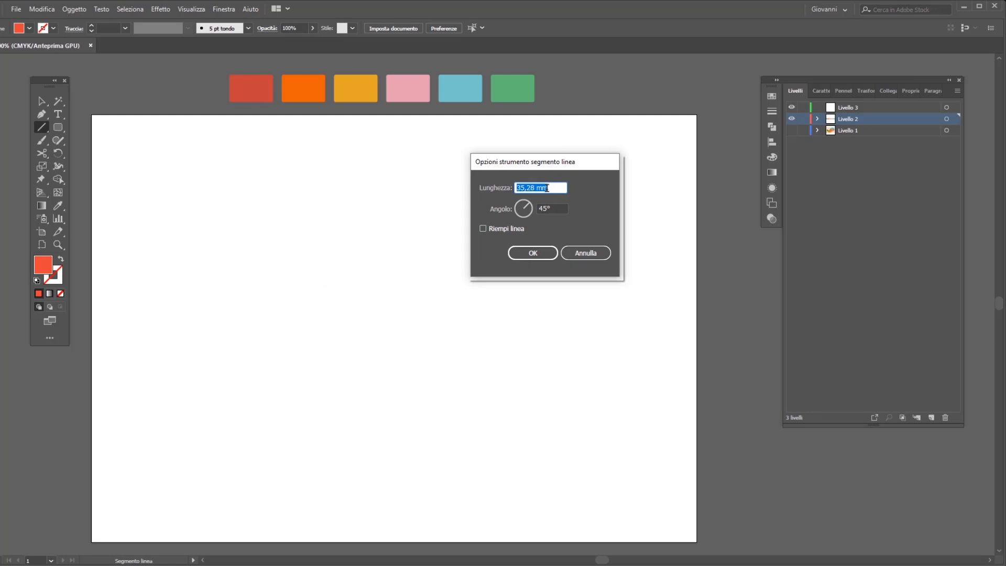
left_click(595, 254)
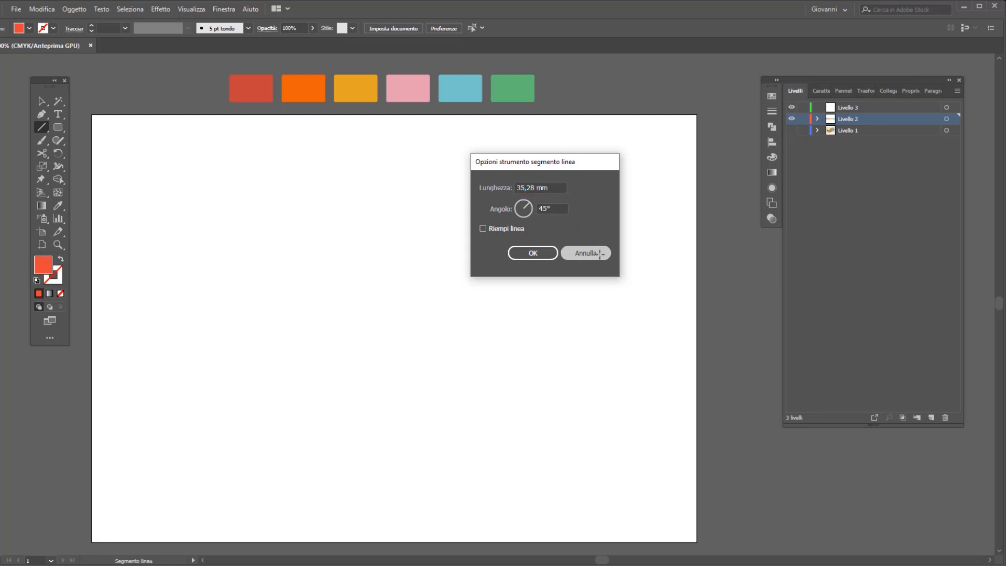
Step: Show the document rulers and set their unit to pixels
right_click(593, 65)
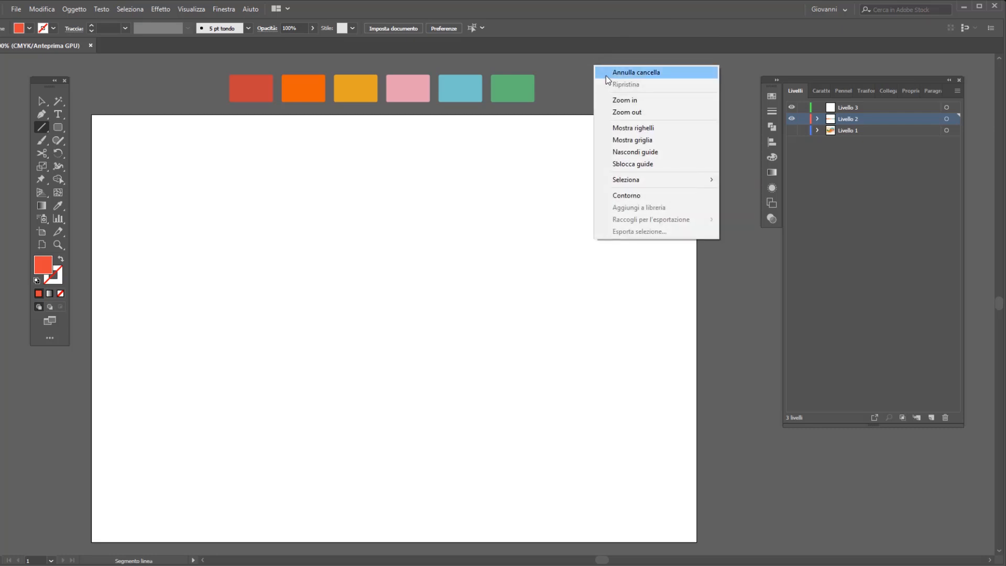
left_click(633, 128)
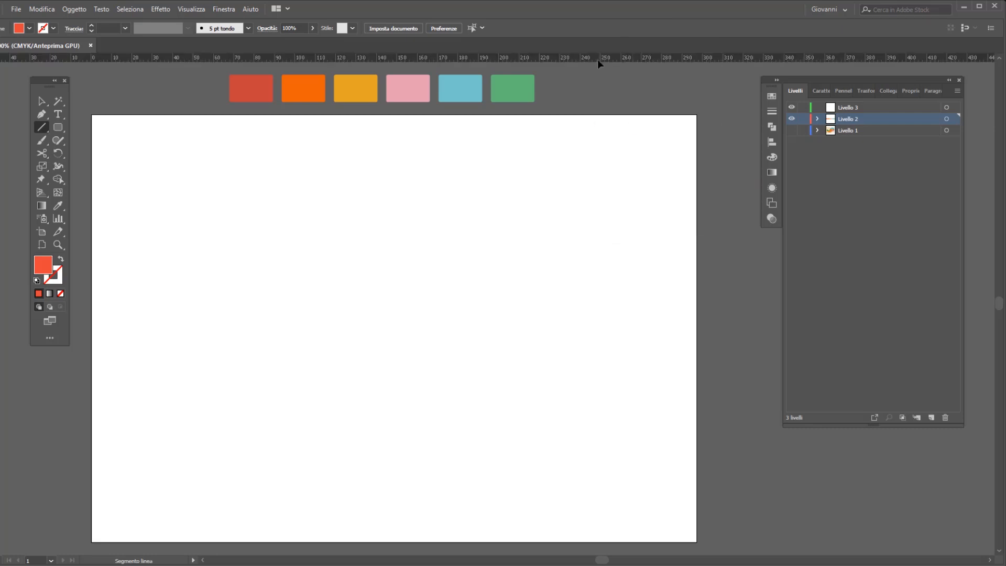
right_click(598, 61)
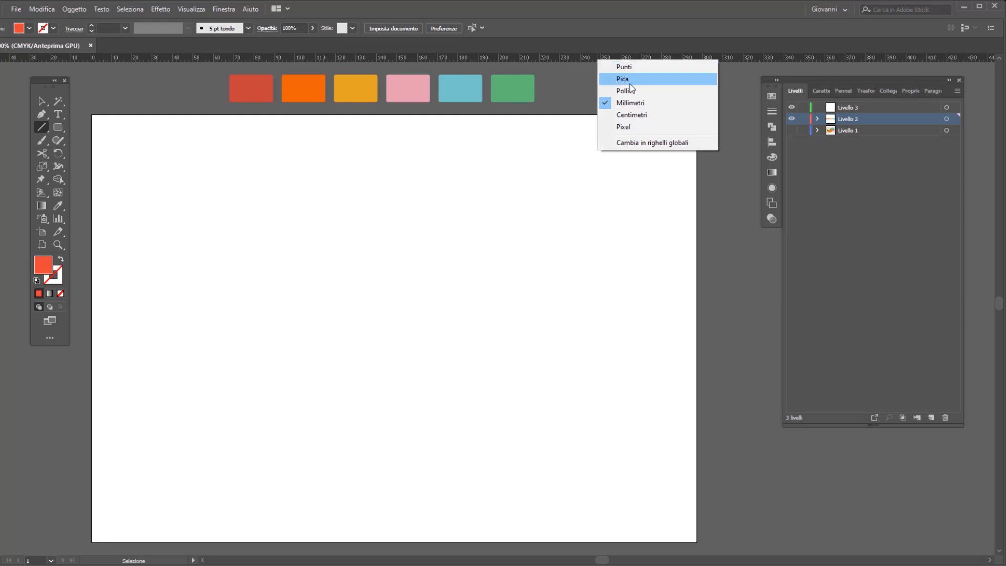
left_click(641, 129)
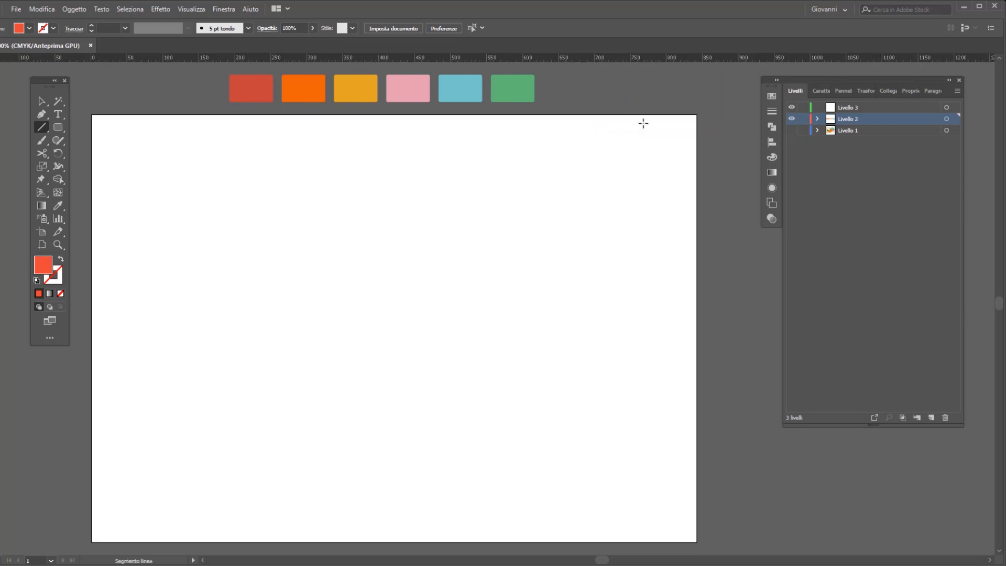
Step: Create a horizontal line segment 100 px long at an angle of 0° in the upper middle of the artboard
left_click(40, 128)
left_click(341, 248)
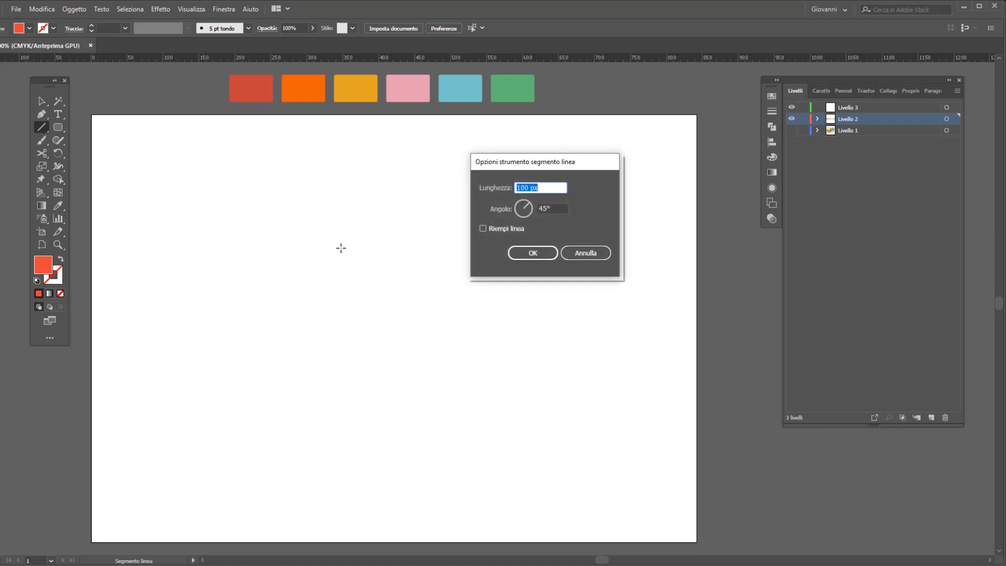
left_click(553, 207)
type("0")
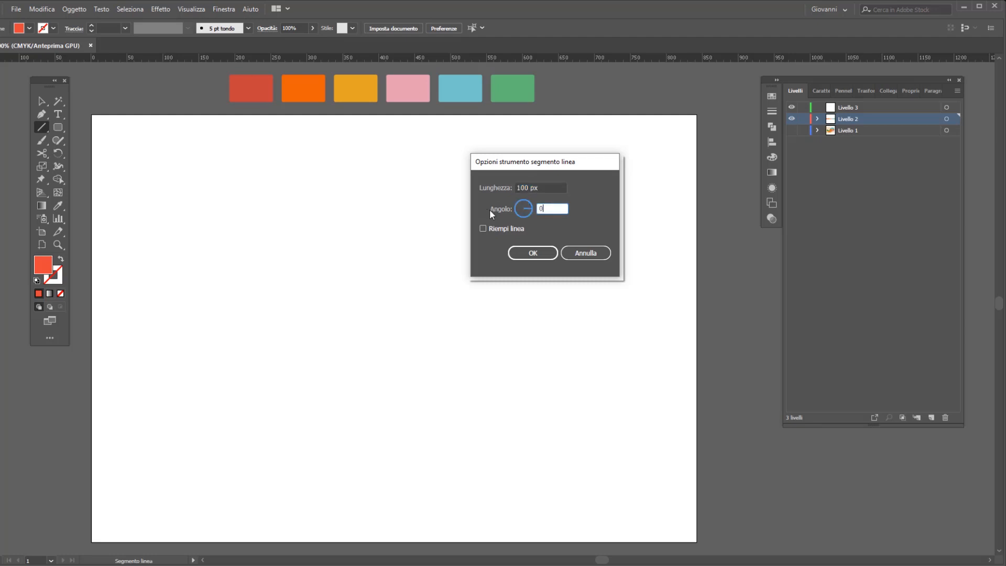
left_click(532, 257)
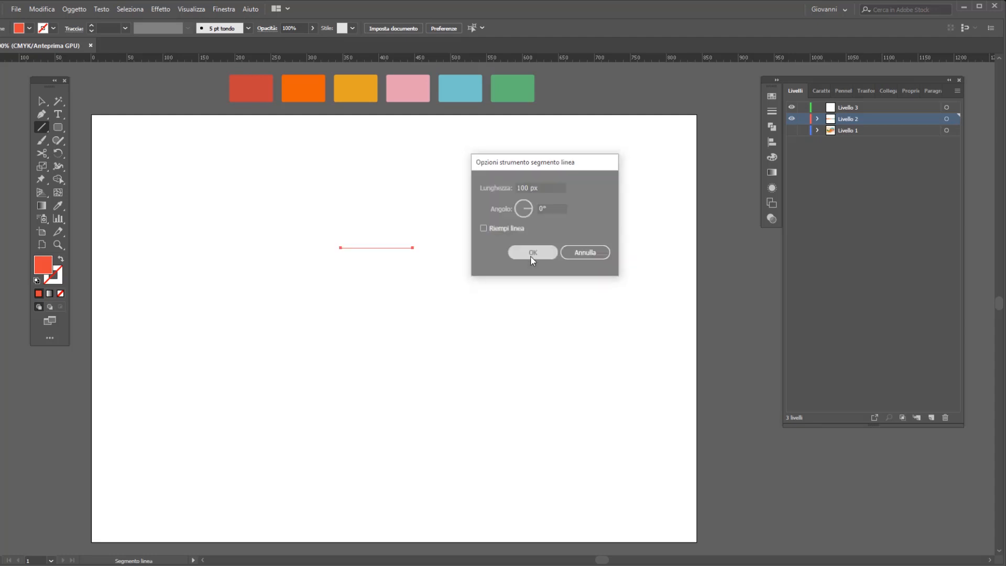
Step: Apply the yellow-to-red linear gradient preset to the stroke of the line segment
left_click(54, 286)
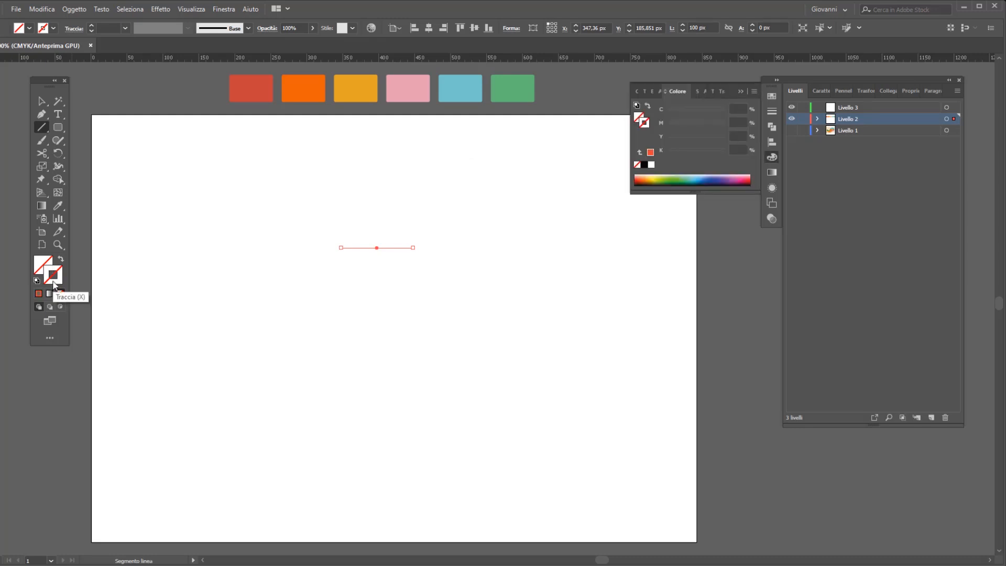
left_click(774, 157)
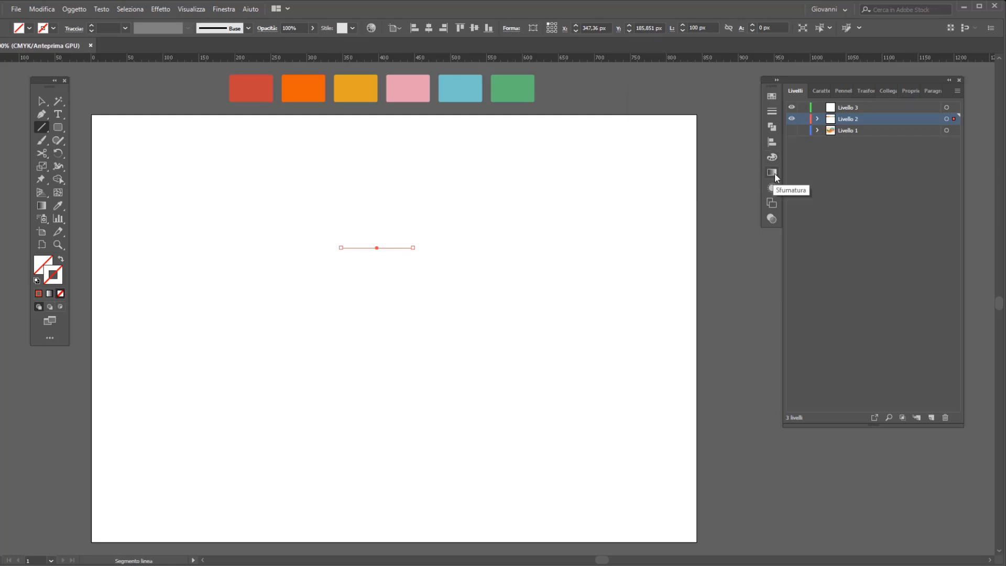
left_click(773, 173)
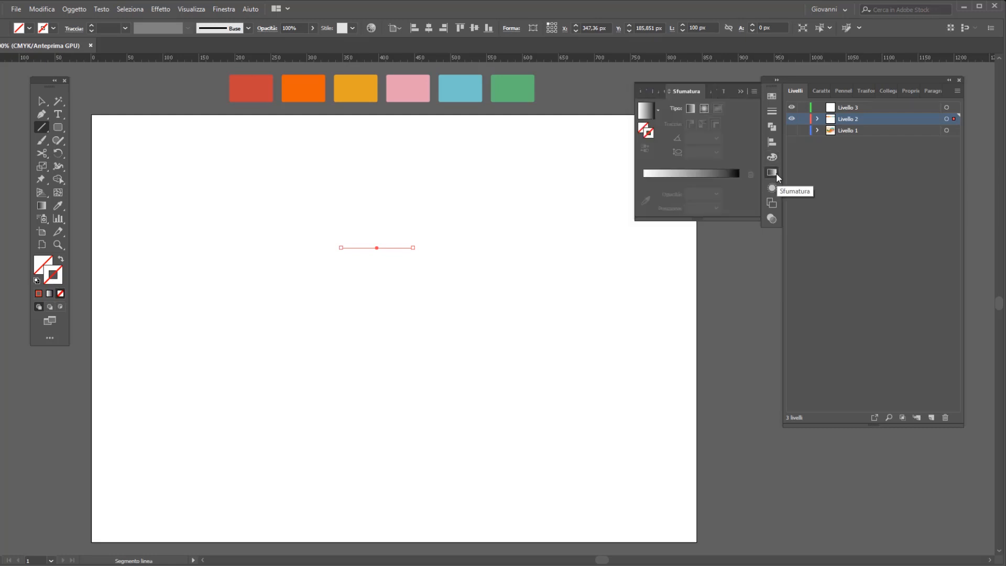
left_click(224, 10)
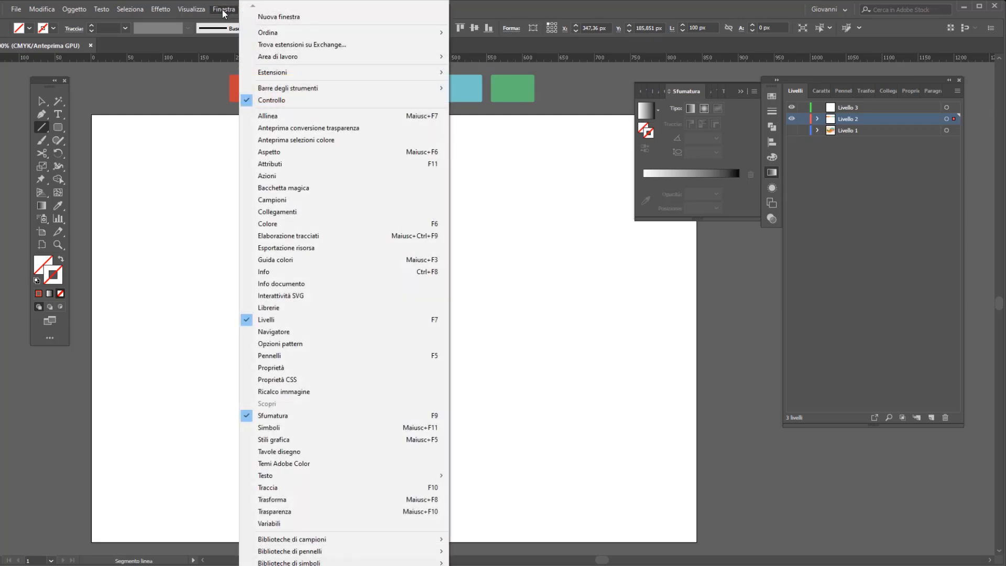
left_click(313, 422)
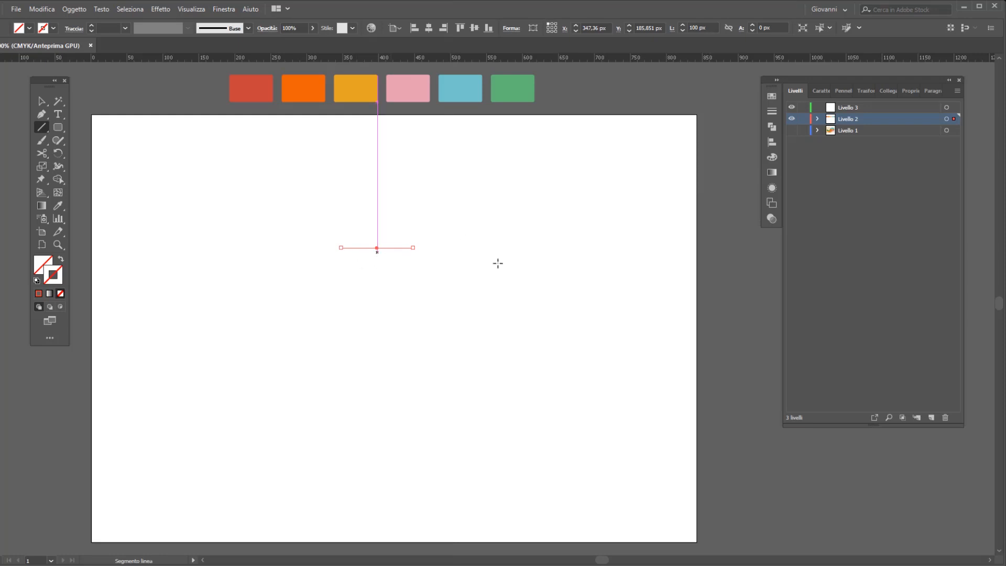
left_click(772, 172)
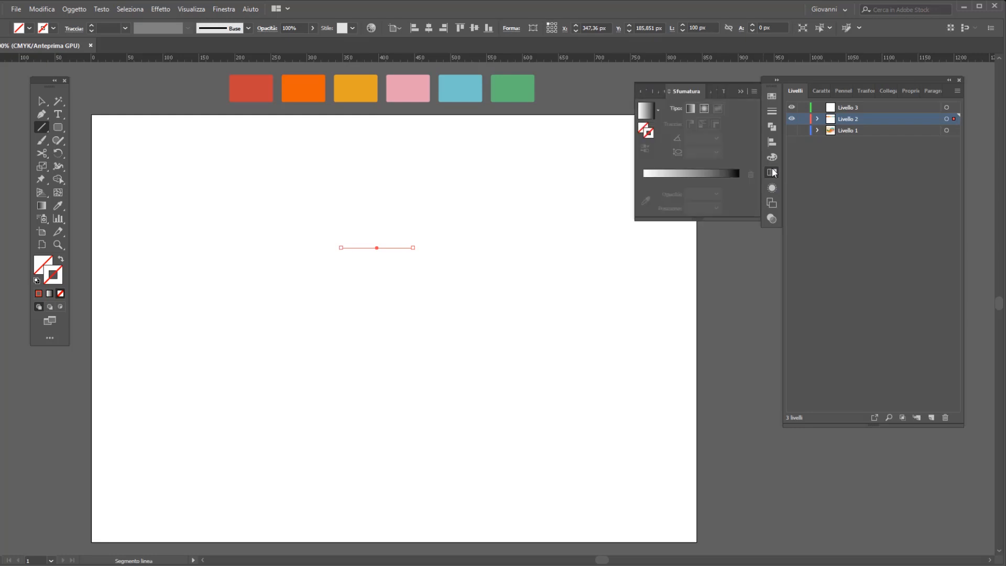
left_click(657, 111)
left_click(625, 150)
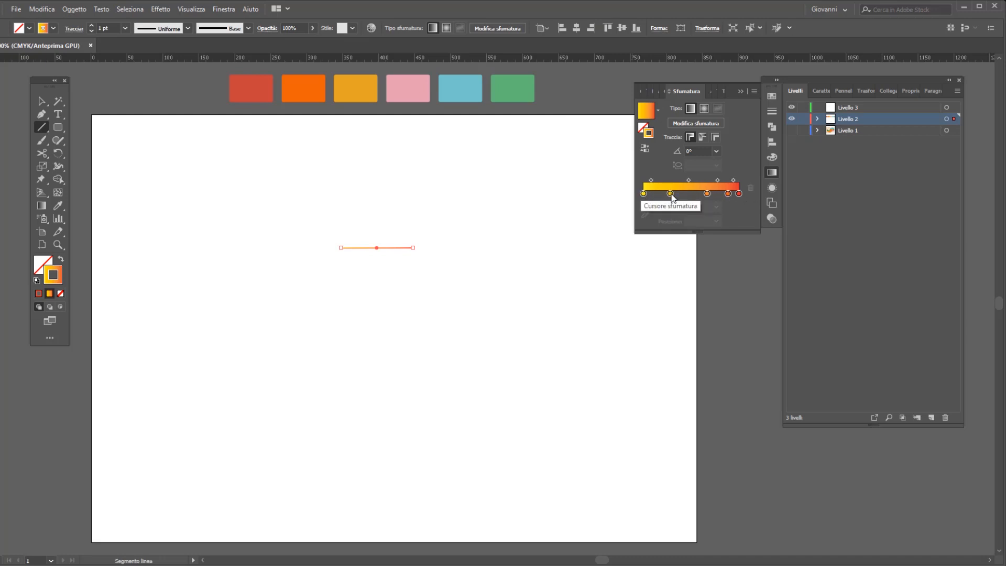
Step: Reduce the stroke gradient to three stops with the middle one at 47.98%, and sample the pink palette rectangle for the first stop
mouse_move(671, 194)
left_mouse_down()
mouse_move(709, 218)
mouse_move(726, 193)
mouse_move(689, 193)
left_mouse_up()
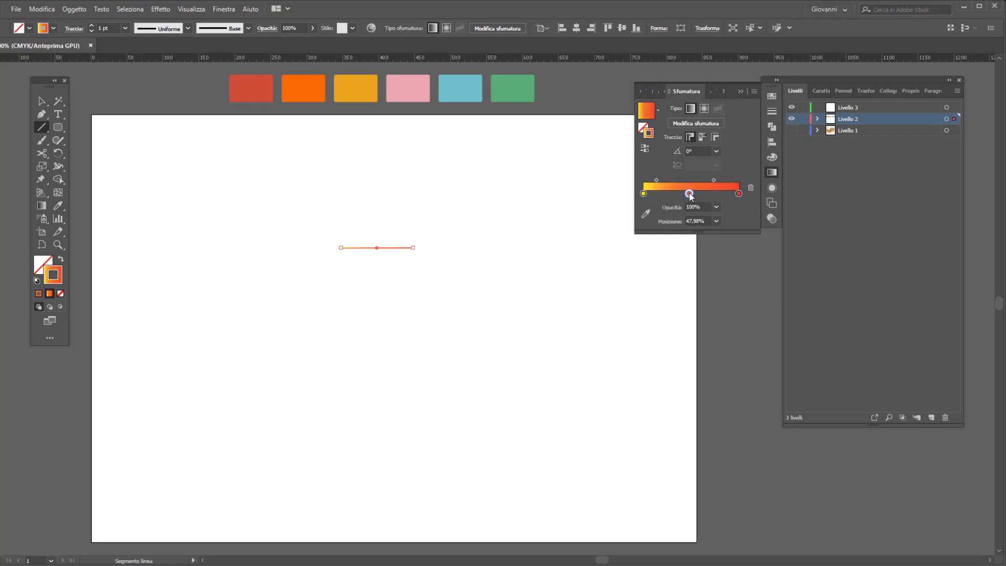
left_click(644, 193)
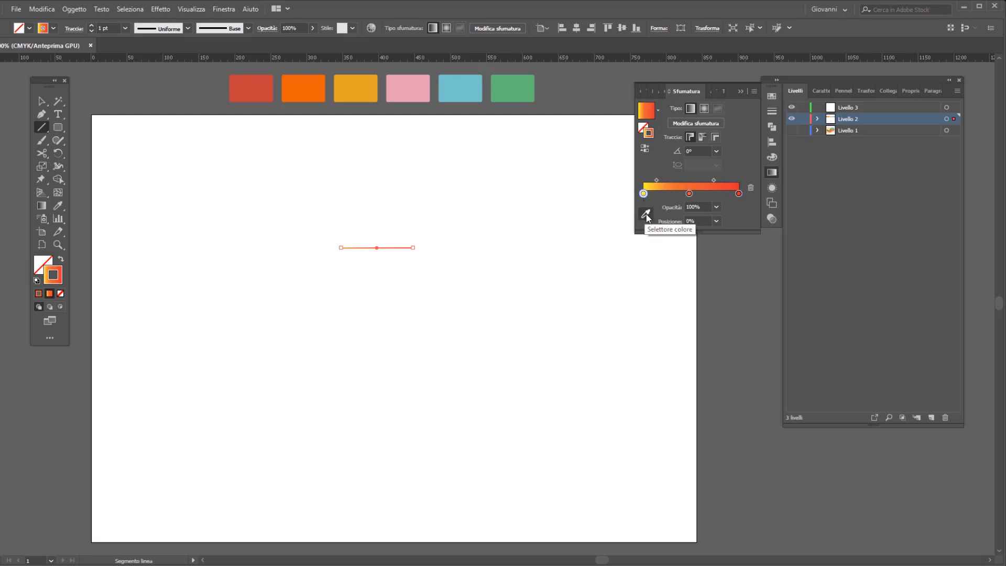
left_click(646, 214)
left_click(395, 89)
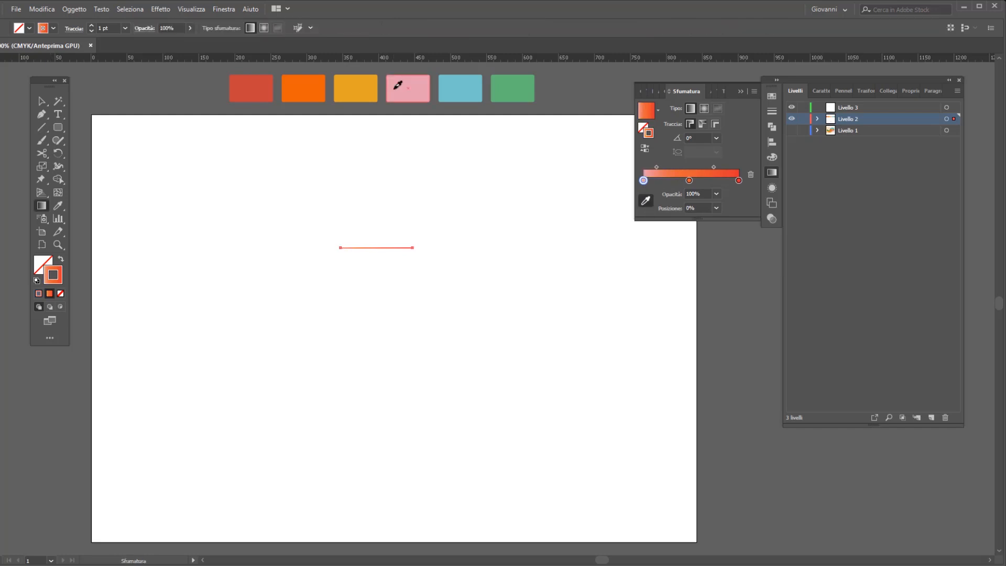
key("Escape")
Step: Sample the green palette rectangle for the gradient's middle stop and the red palette rectangle for its end stop
left_click(690, 181)
left_click(645, 202)
left_click(526, 92)
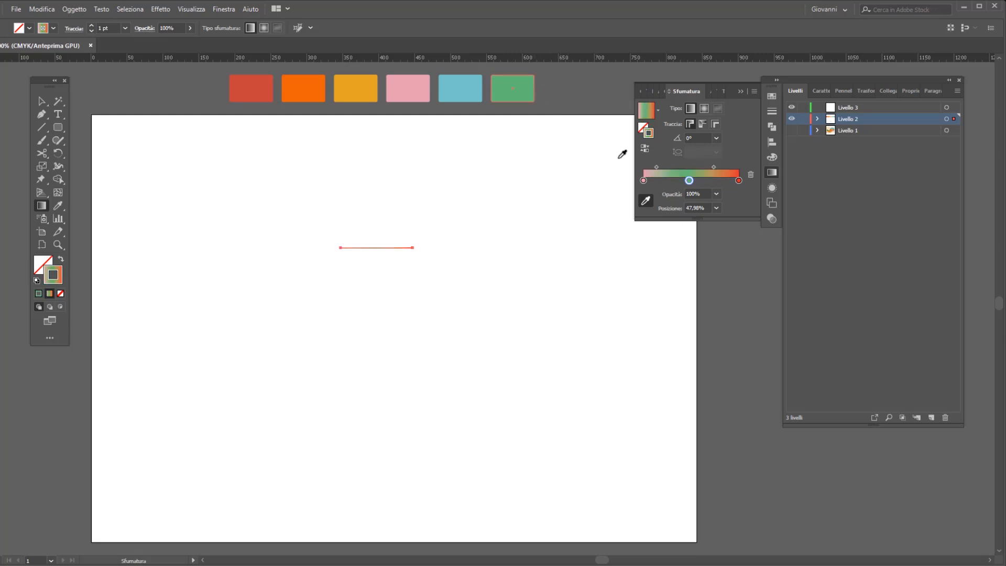
left_click(739, 179)
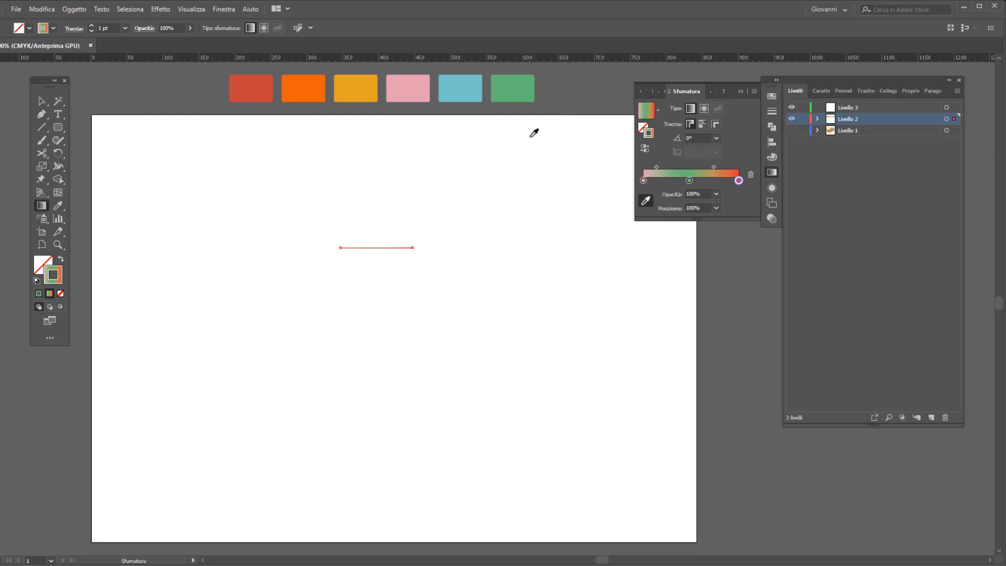
left_click(257, 90)
left_click(772, 172)
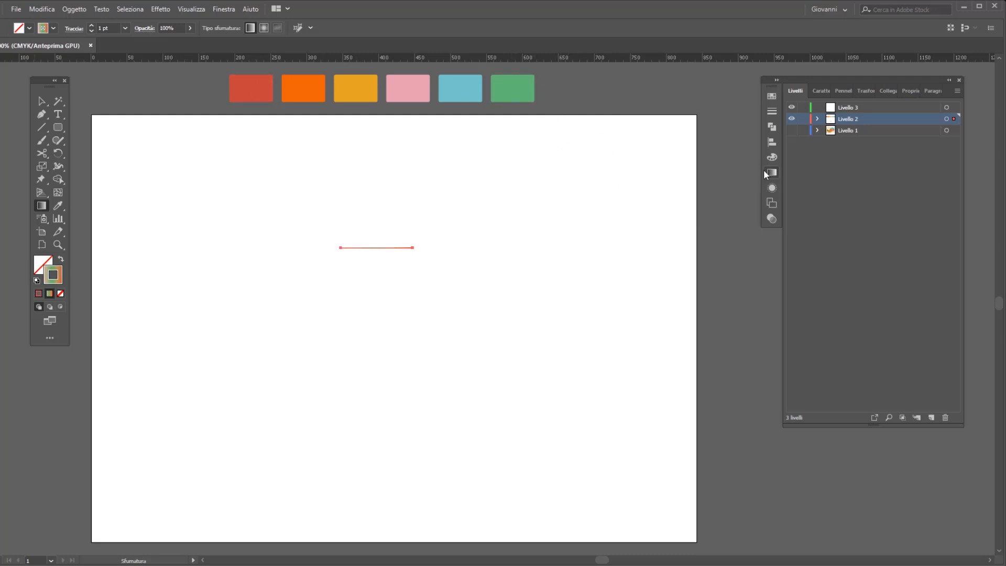
Step: Set the line's stroke weight to 5 pt and give it round caps
left_click(42, 101)
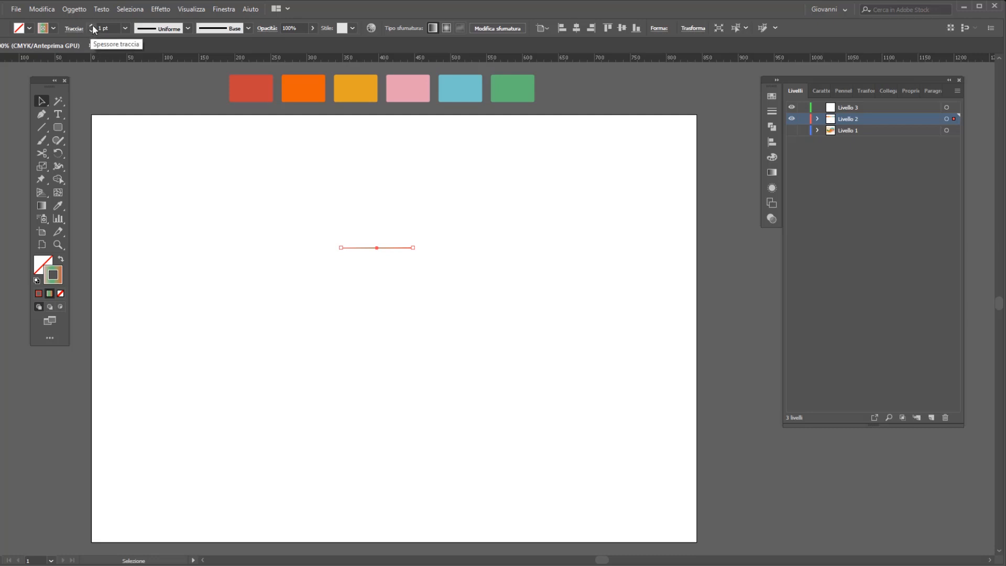
left_click(108, 28)
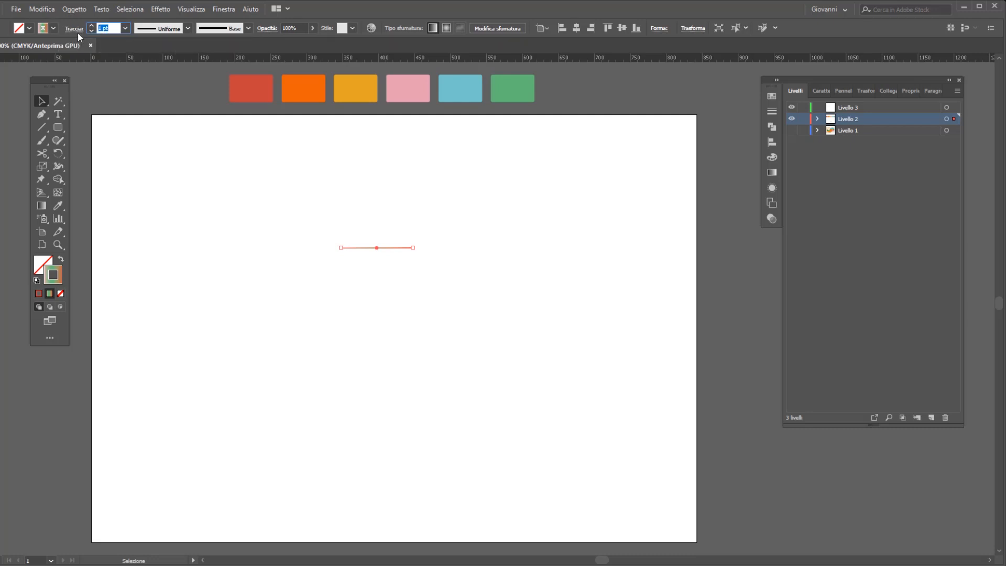
key("Return")
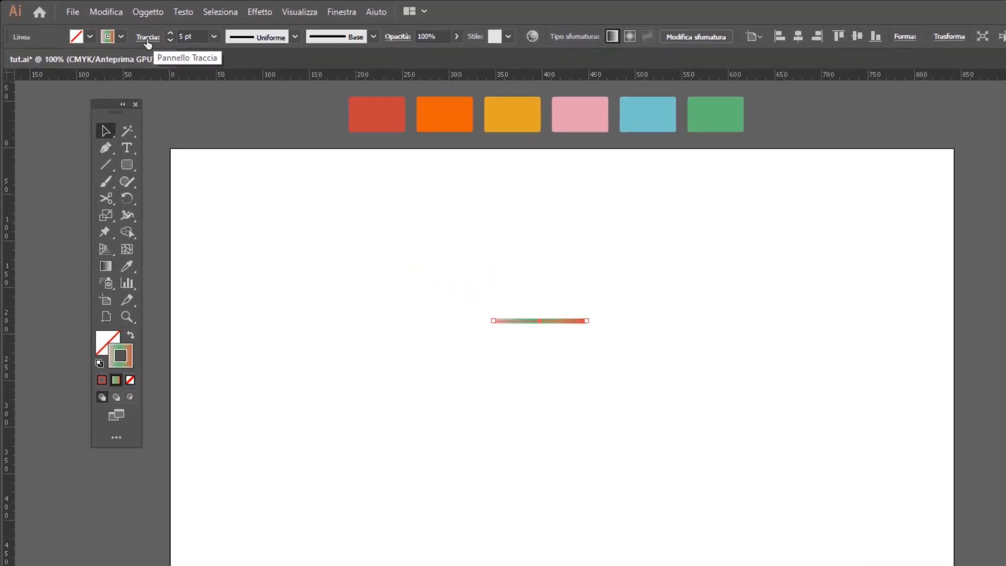
left_click(146, 38)
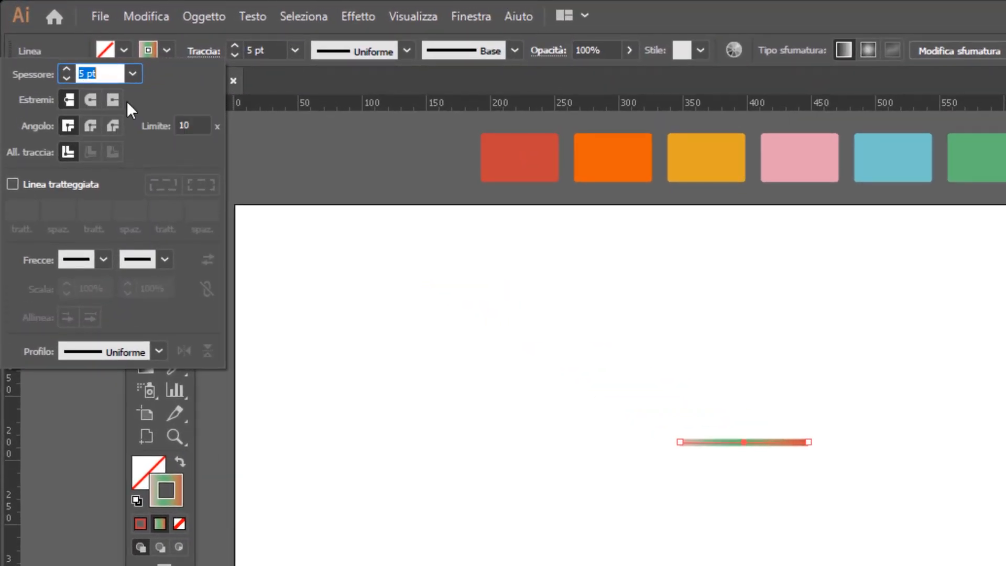
left_click(89, 99)
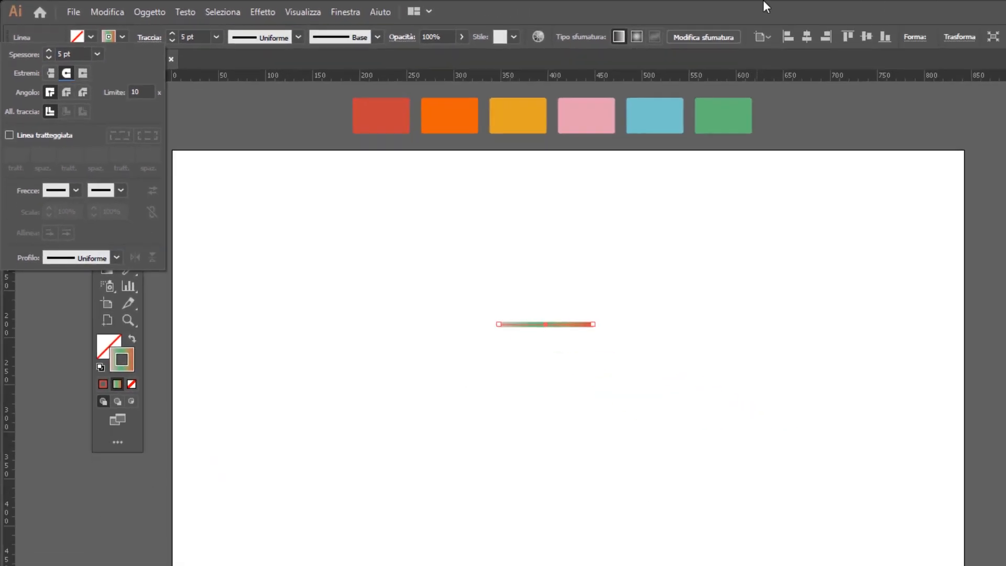
key("Escape")
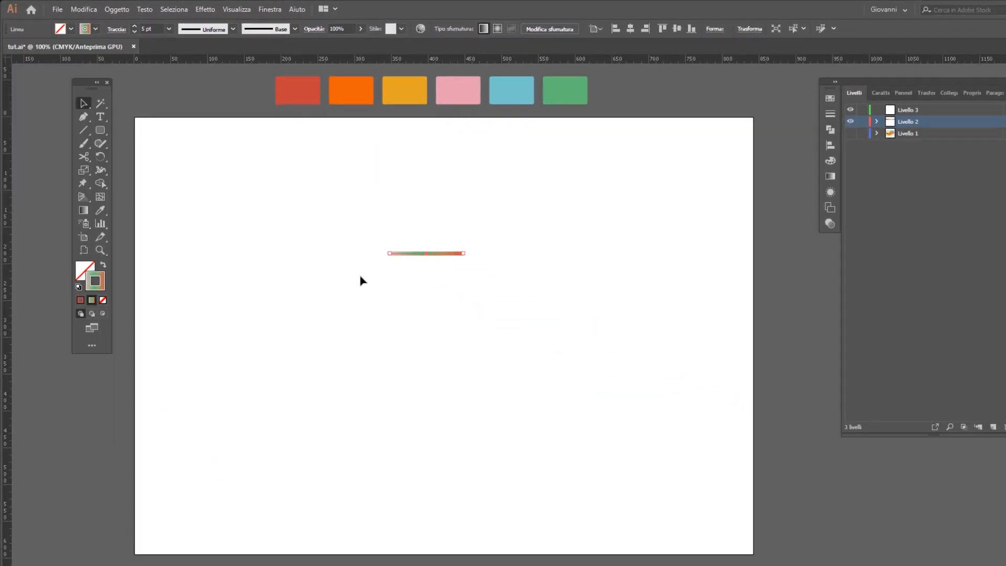
Step: Apply a Zig Zag effect to the line with an absolute size of 12 px, 5 ridges per segment and smooth points
left_click(203, 11)
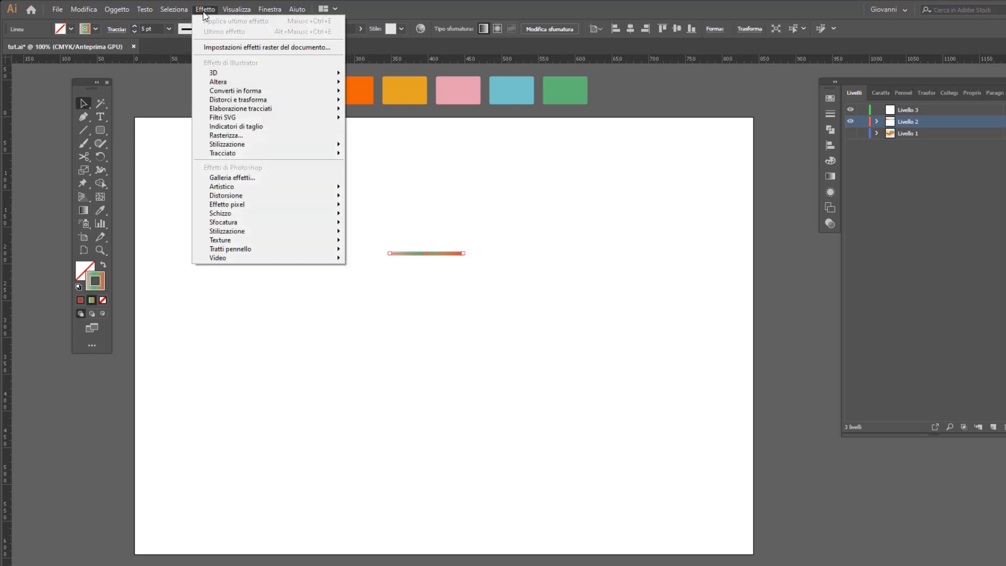
mouse_move(254, 102)
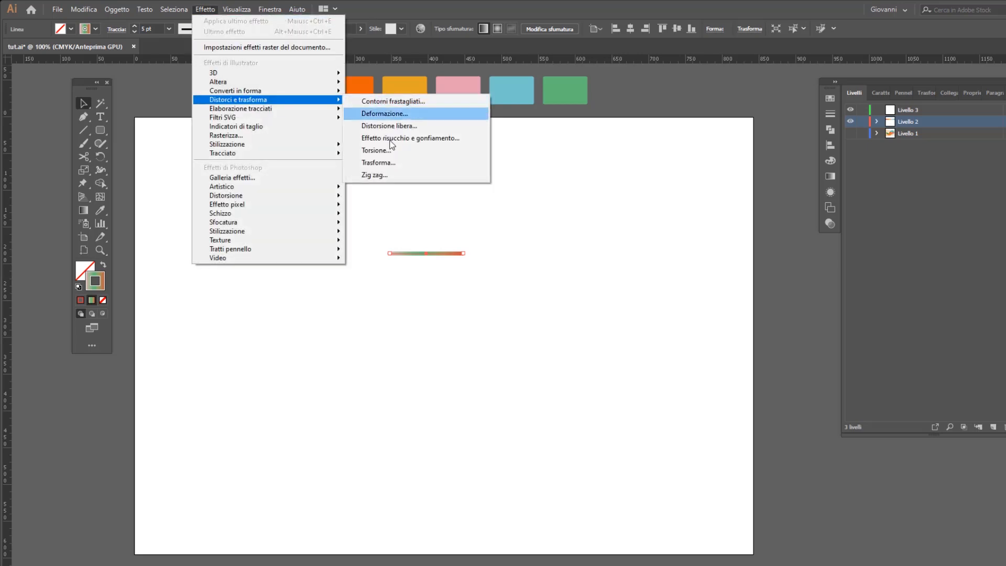
left_click(388, 176)
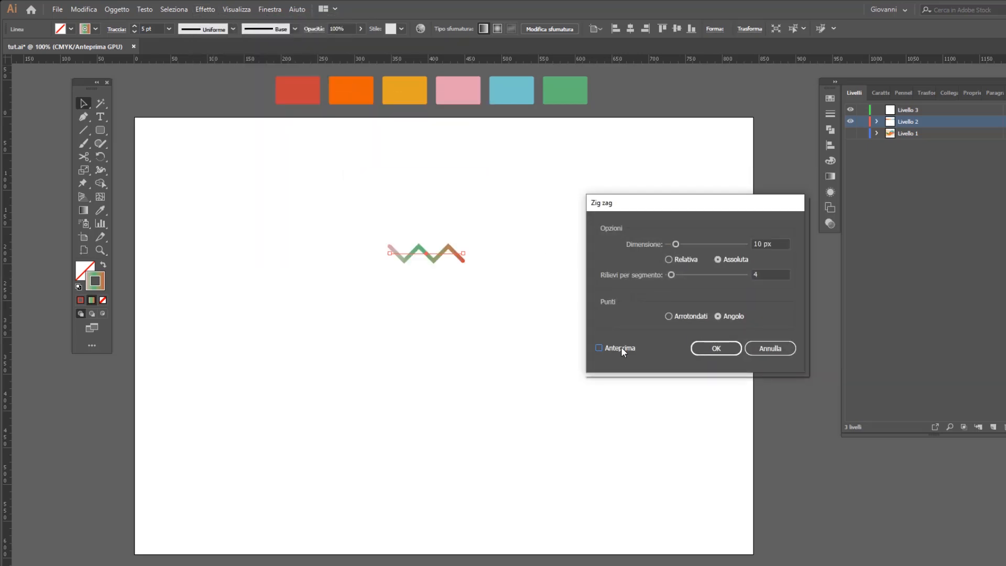
left_click_drag(648, 204, 622, 150)
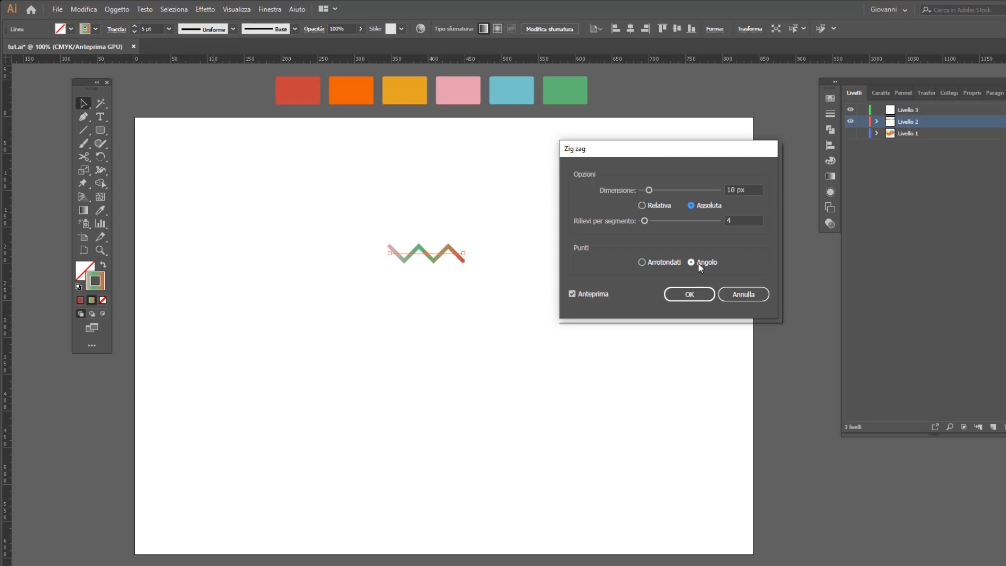
left_click(641, 264)
left_click_drag(649, 190, 655, 190)
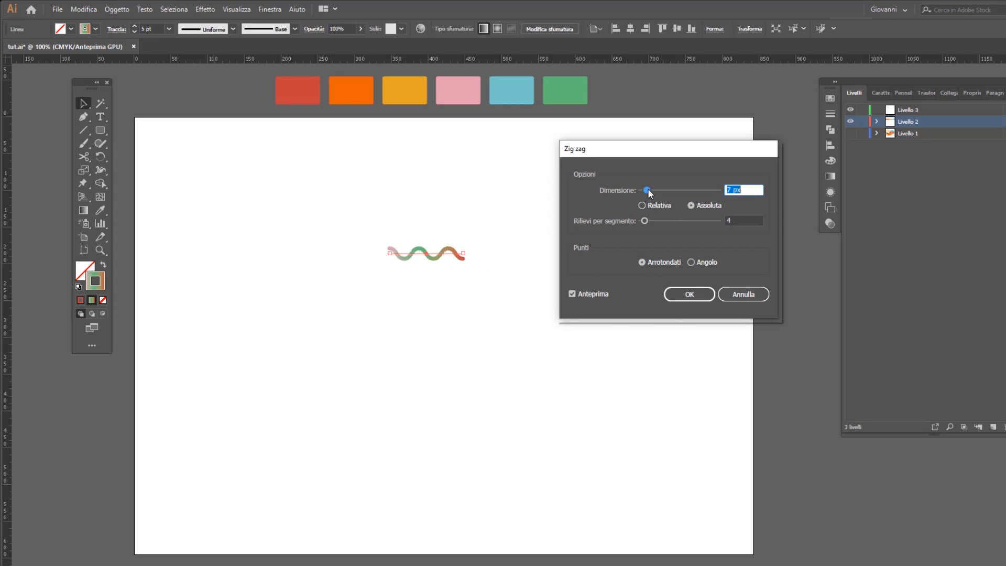
left_click_drag(652, 190, 651, 221)
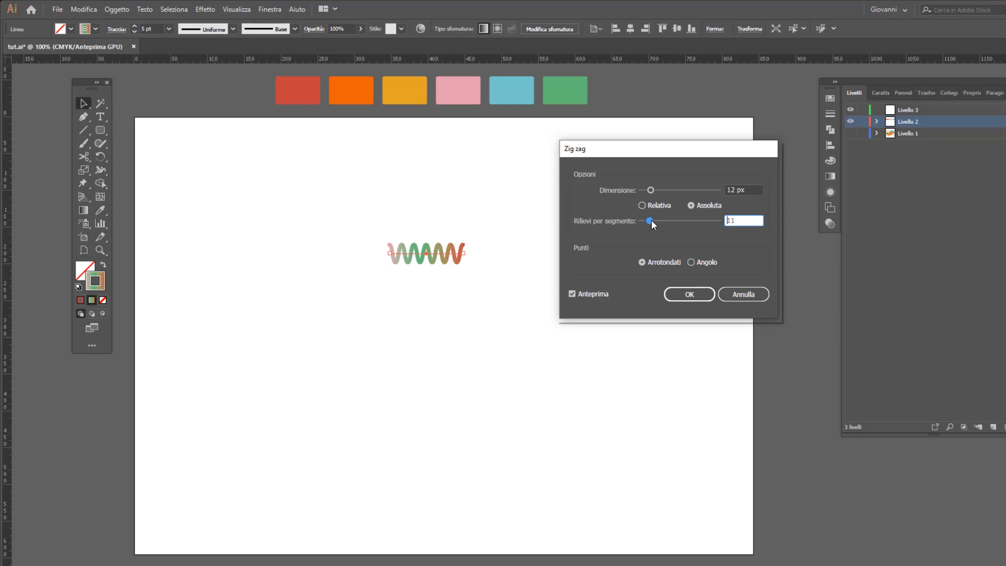
left_click_drag(652, 220, 646, 220)
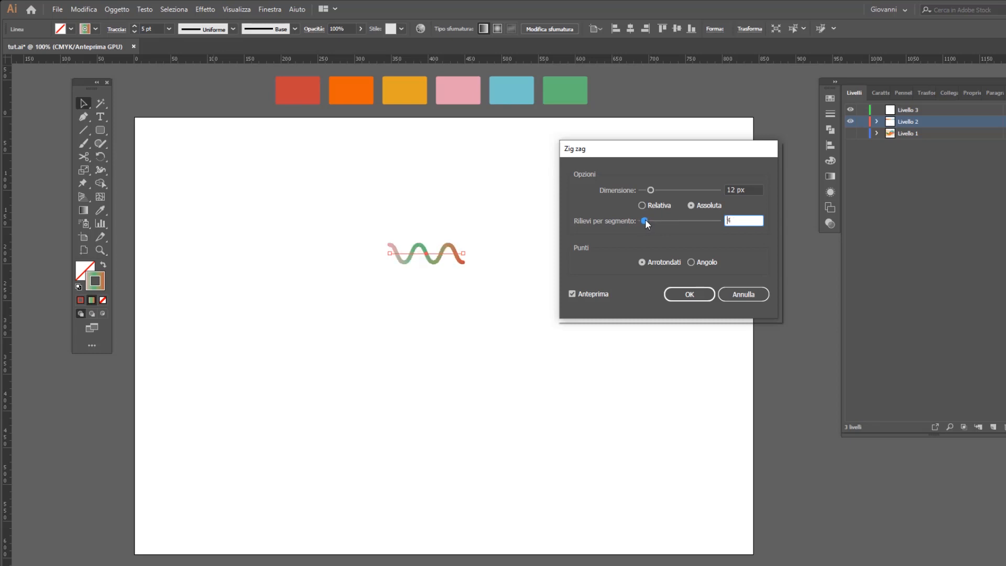
left_click(694, 297)
Step: Apply a Transform effect to the wavy line with a 30° rotation about its centre and 5 copies
left_click(205, 9)
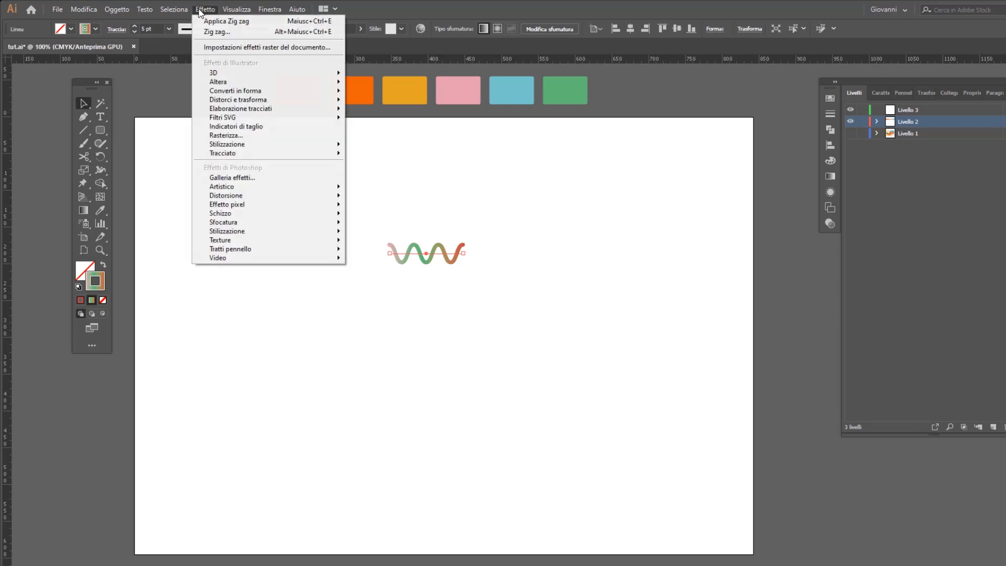
mouse_move(265, 102)
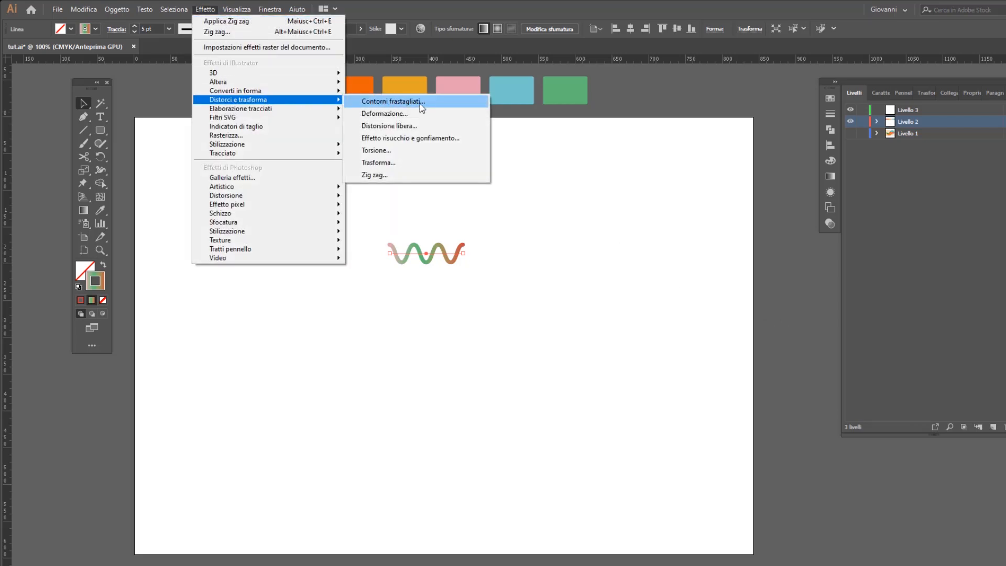
left_click(419, 165)
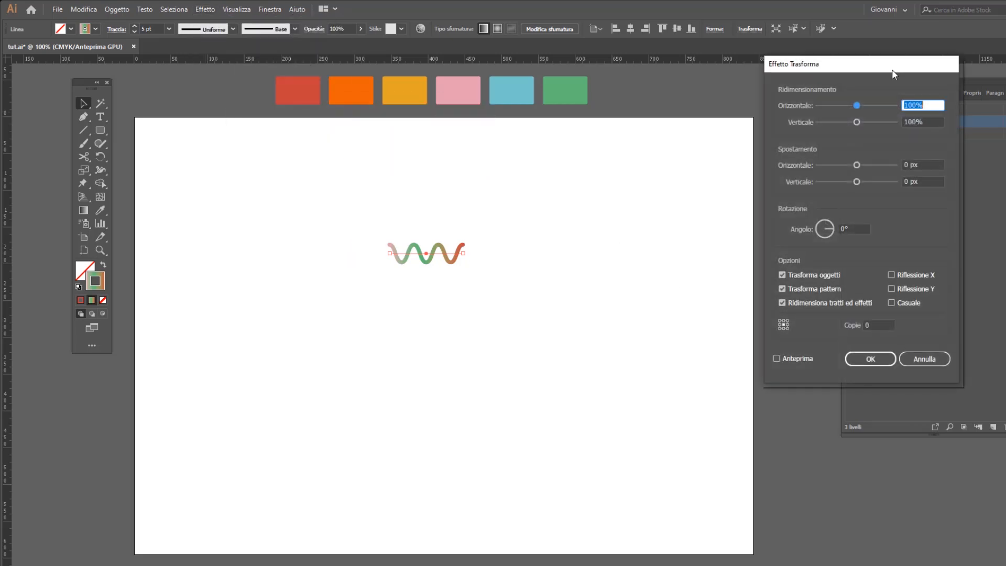
left_click_drag(881, 74, 702, 83)
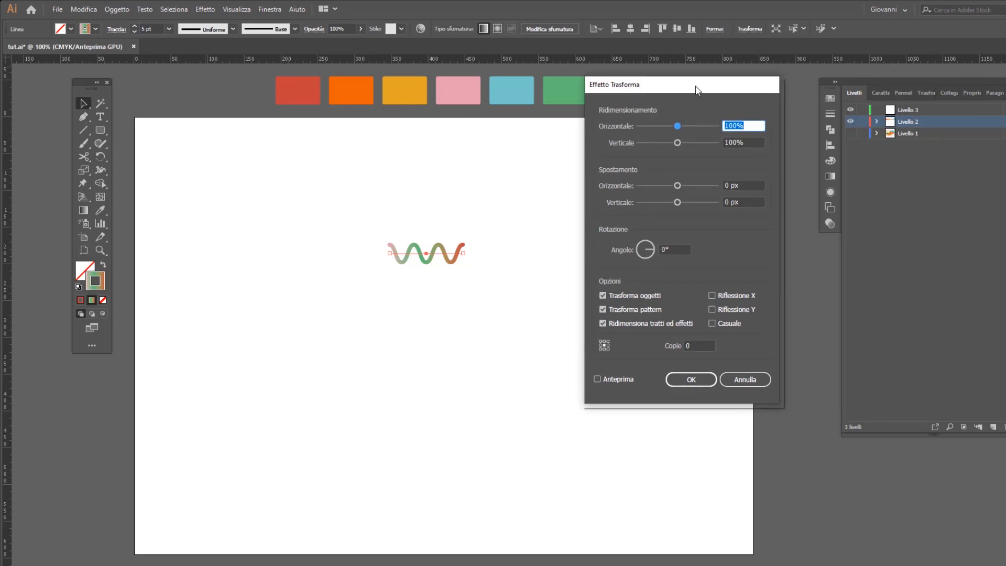
left_click(676, 250)
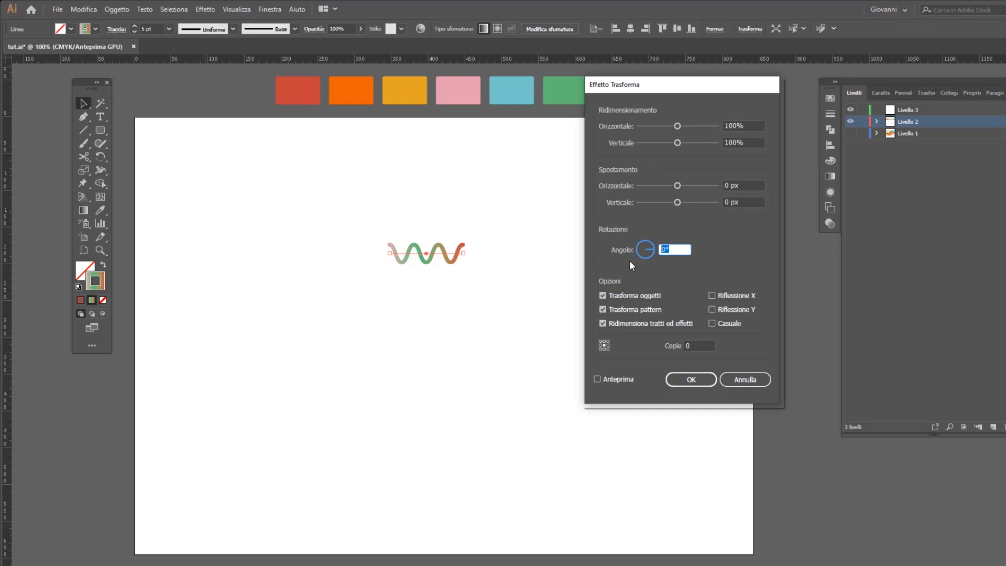
type("30")
left_click(616, 385)
key("shift+Tab")
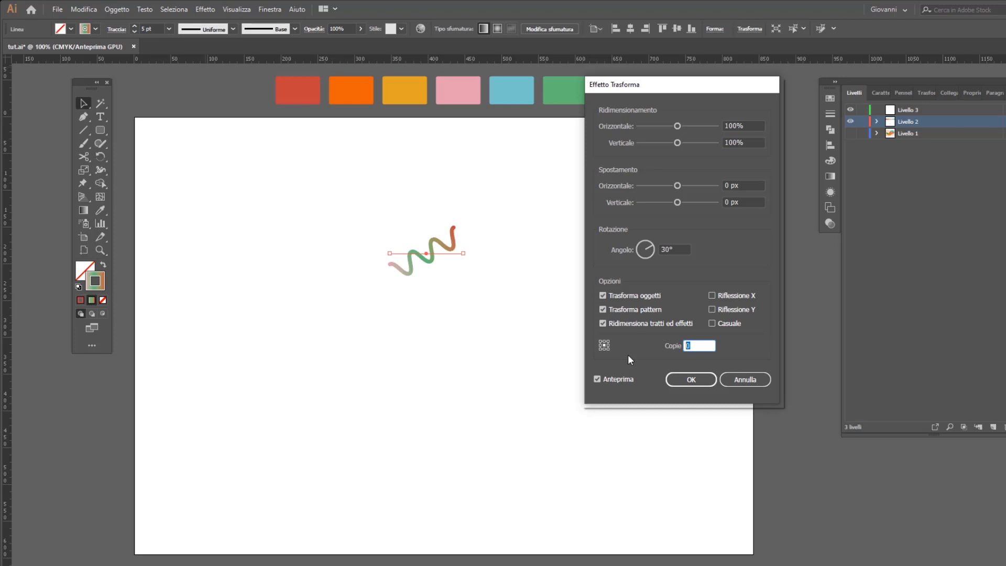
type("5")
key("Tab")
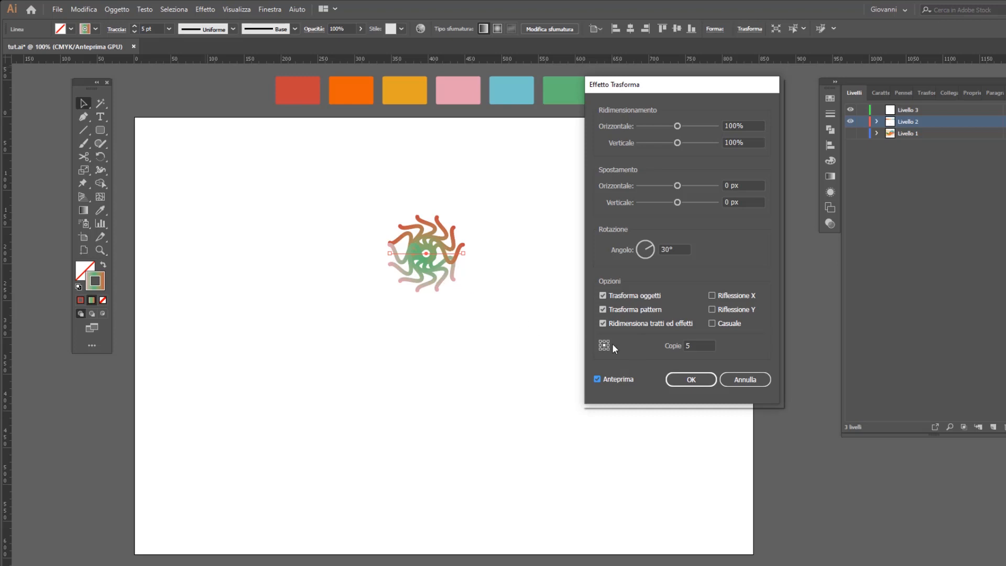
left_click(692, 379)
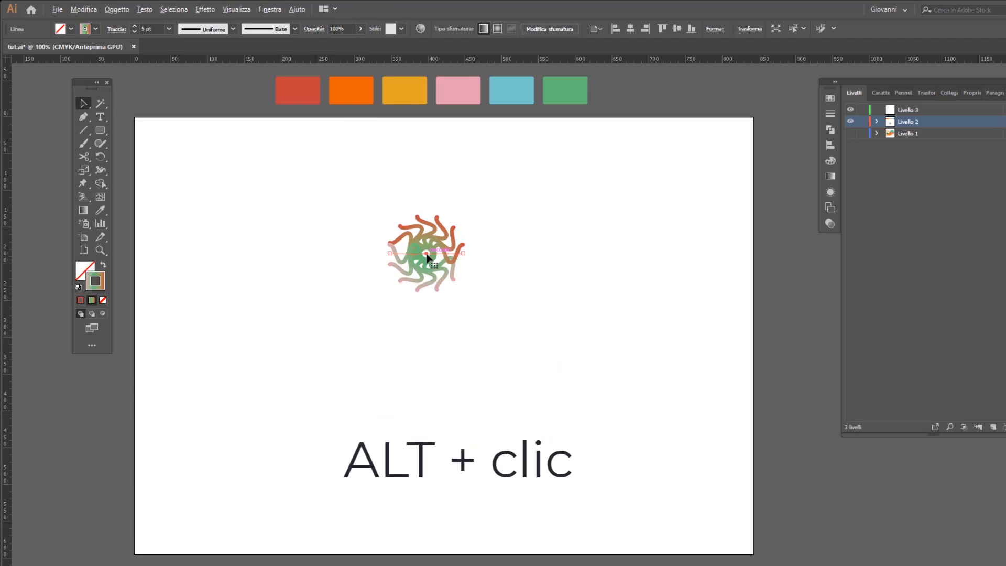
Step: Duplicate the radial motif to its right on the artboard, and move the original outside the artboard's left edge
left_click_drag(427, 257, 589, 258)
key("ctrl+minus")
left_click(508, 267)
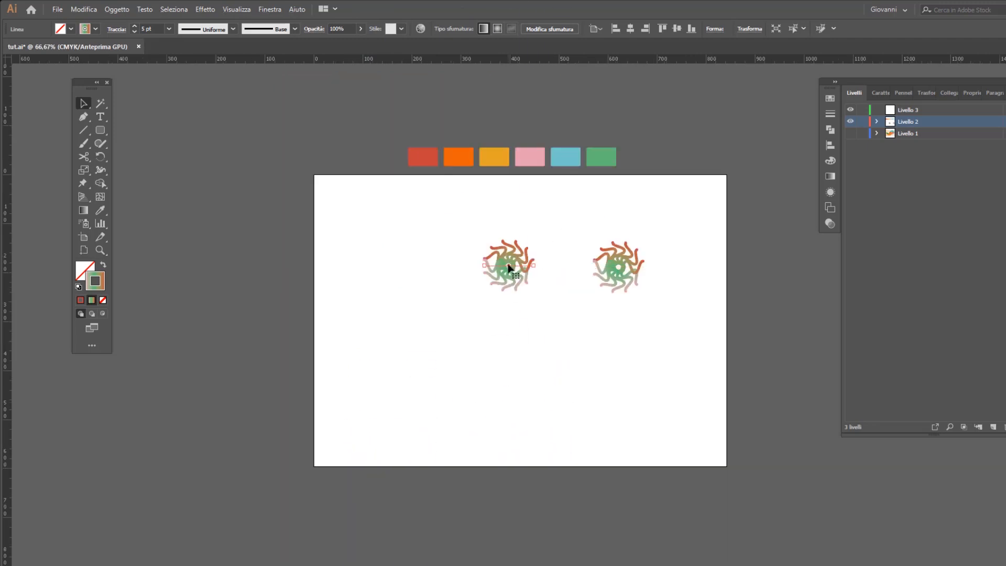
left_click_drag(508, 267, 262, 272)
Step: Move the duplicated motif outside the artboard's right edge, level with the original motif
left_click(618, 281)
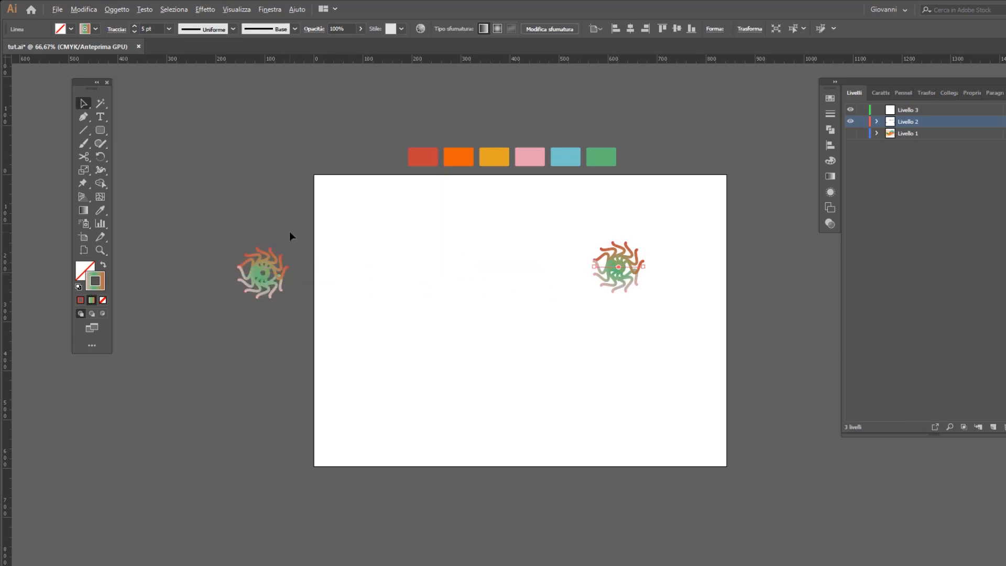
key("ctrl+minus")
left_click_drag(619, 267, 774, 272)
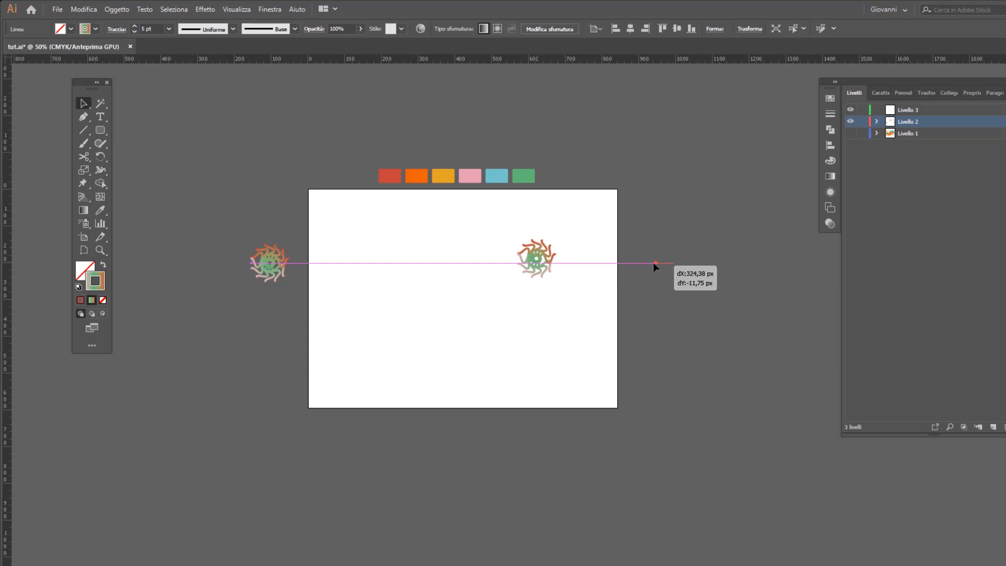
left_click_drag(654, 264, 654, 265)
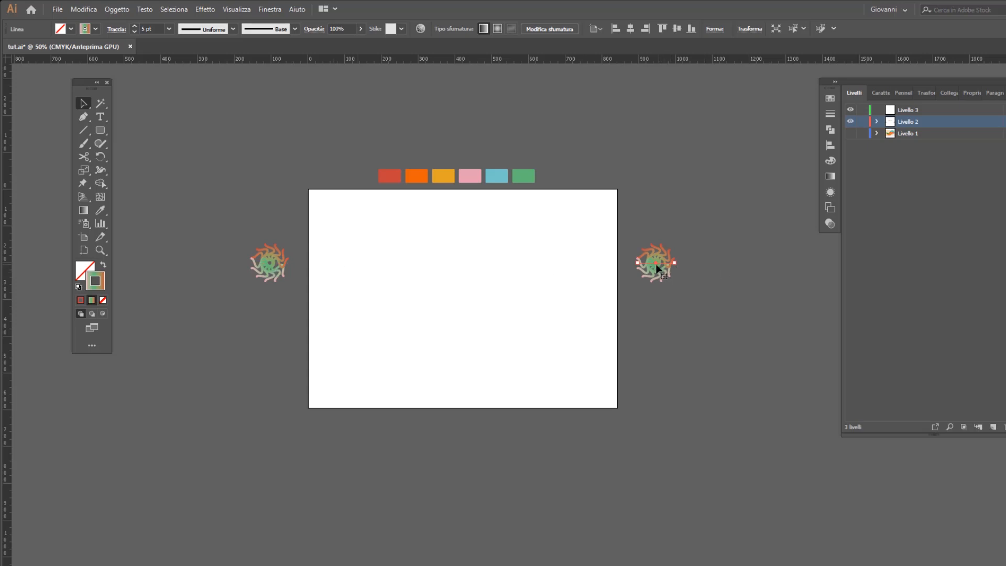
Step: Scale the motif beside the artboard's right edge uniformly to 492%, scaling strokes and effects, with preview on
double_click(85, 170)
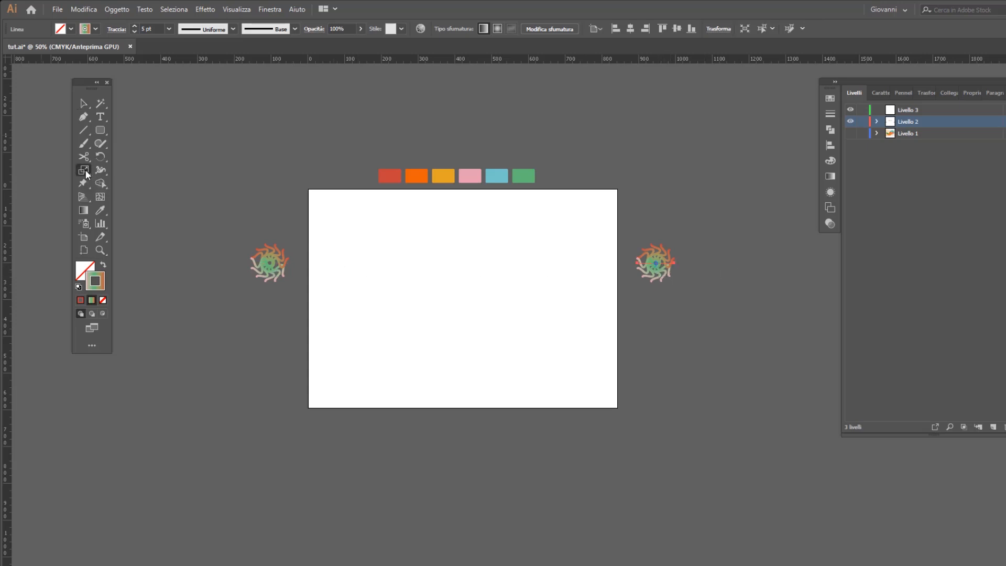
left_click_drag(764, 102, 876, 117)
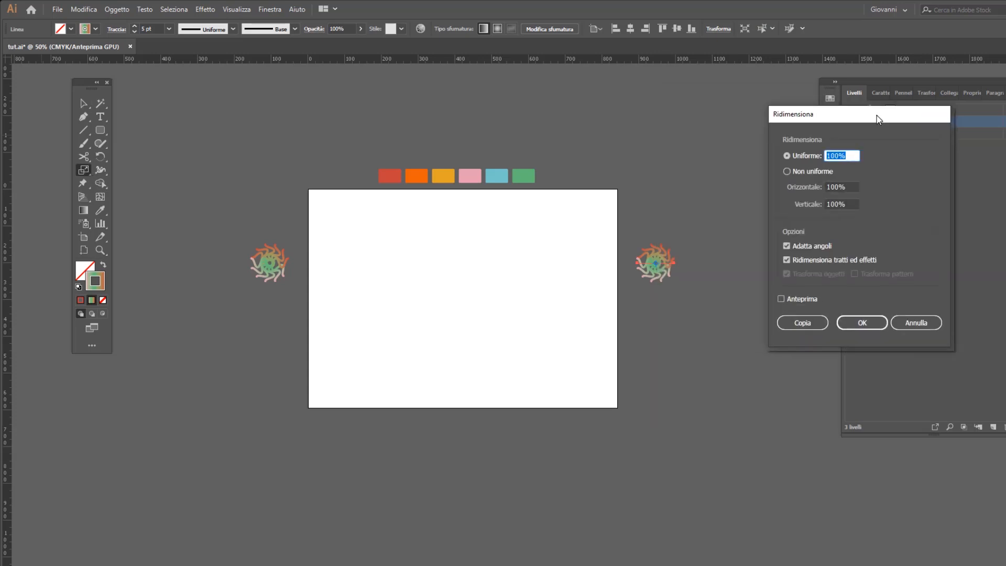
left_click(797, 299)
left_click(786, 156)
key("Up")
key("Up")
key("Up")
key("Up")
key("Up")
key("Up")
key("Up")
key("Up")
key("Up")
key("Up")
key("Up")
key("Up")
key("Up")
key("Up")
key("Up")
key("Up")
key("Up")
key("Up")
key("Up")
key("Up")
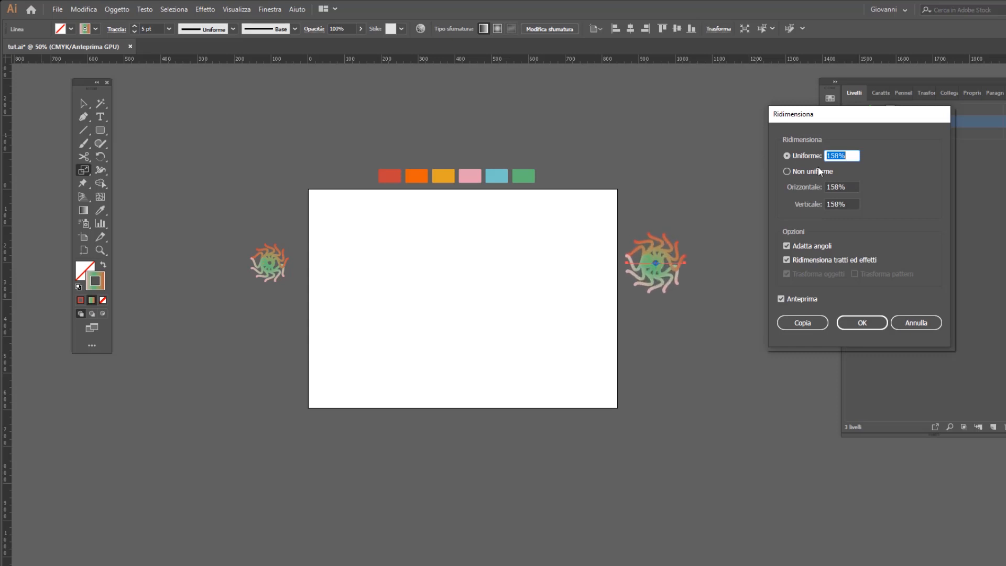
key("Up")
key("Up")
key("Up")
key("Up")
key("Up")
key("Up")
key("Up")
key("Up")
key("Up")
key("Up")
key("Up")
key("Up")
key("Up")
key("Up")
key("Up")
key("Up")
key("Up")
key("Up")
key("Up")
key("Up")
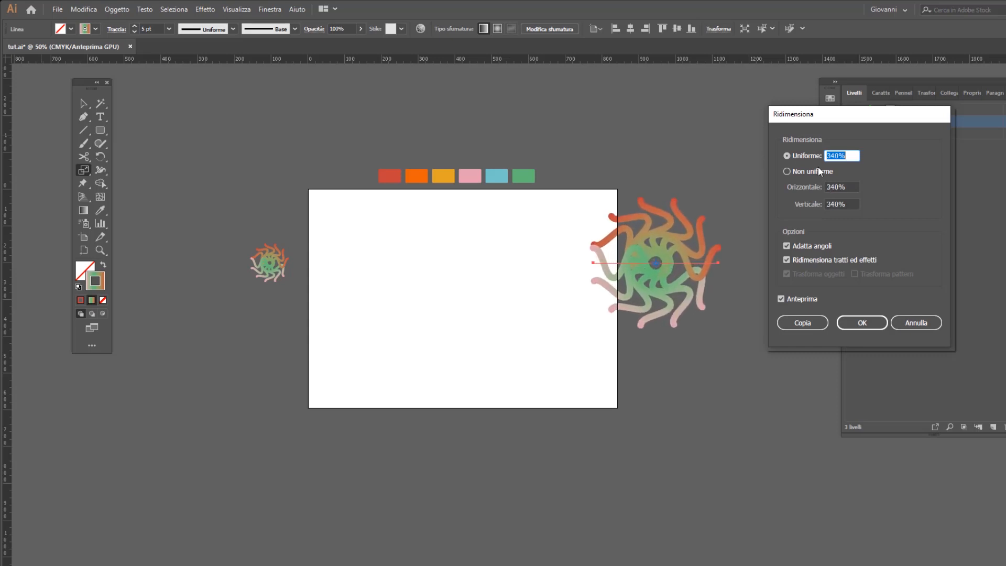
key("Up")
key("Up")
key("Up")
key("Up")
key("Up")
key("Up")
key("Up")
key("Up")
key("Up")
key("Up")
key("Up")
key("Up")
key("Up")
key("Up")
key("Up")
key("Up")
key("Up")
key("Up")
key("Up")
key("Up")
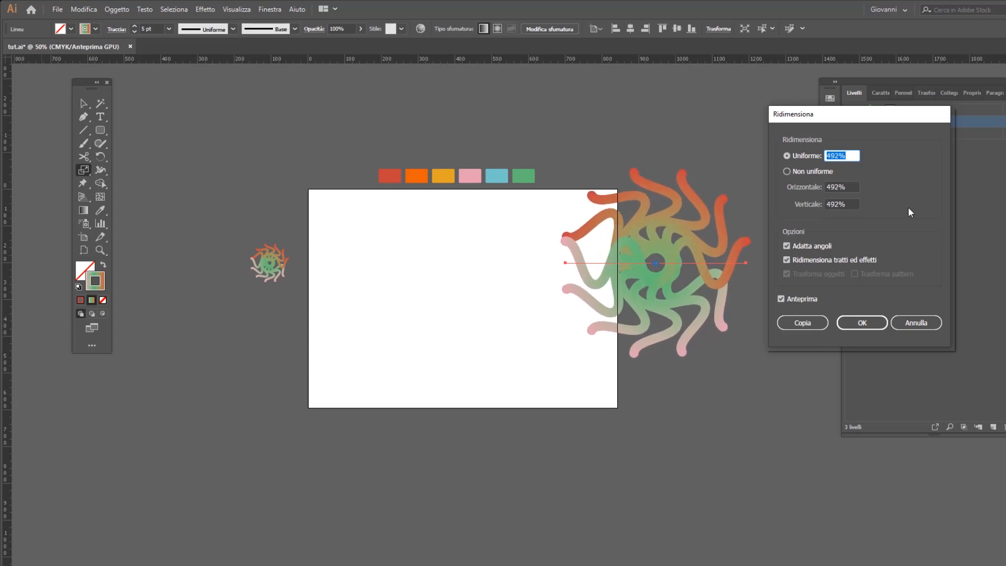
left_click(863, 323)
Step: Select both the small and the enlarged radial motifs and make a blend between them
key("v")
left_click(230, 345)
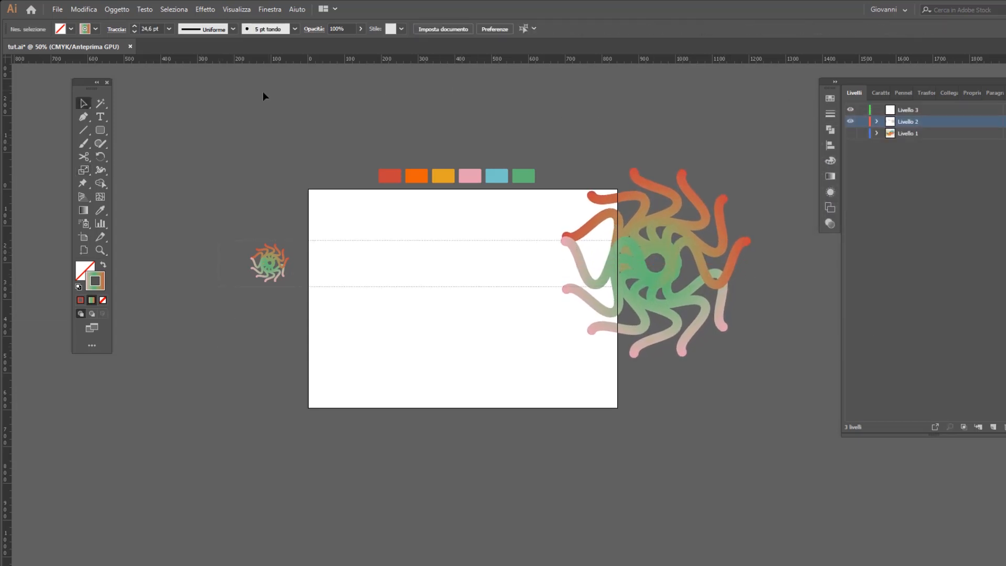
left_click(270, 262)
left_click(116, 9)
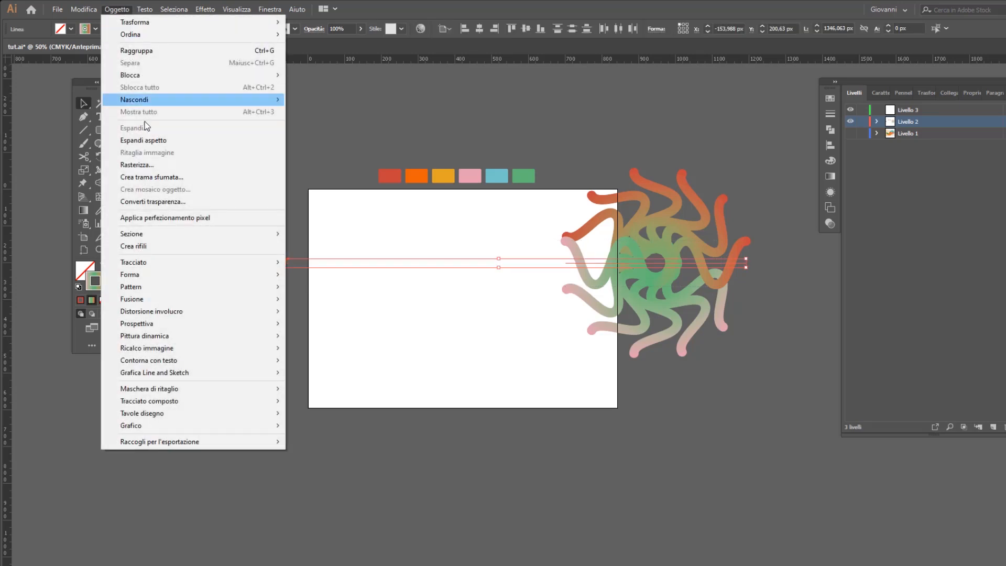
mouse_move(172, 296)
left_click(324, 298)
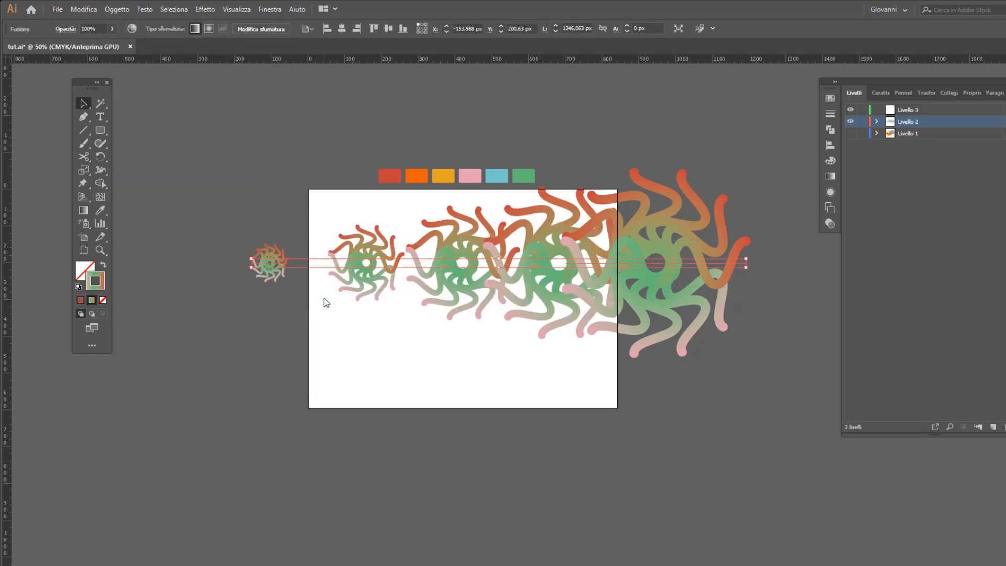
Step: Set the blend's spacing to 200 specified steps, with preview on
left_click(116, 9)
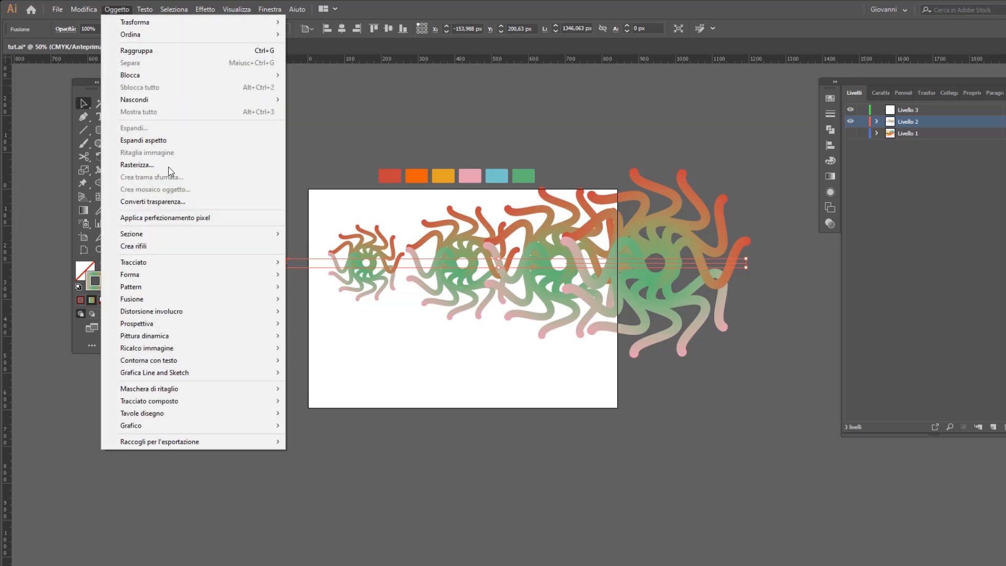
mouse_move(191, 298)
left_click(361, 328)
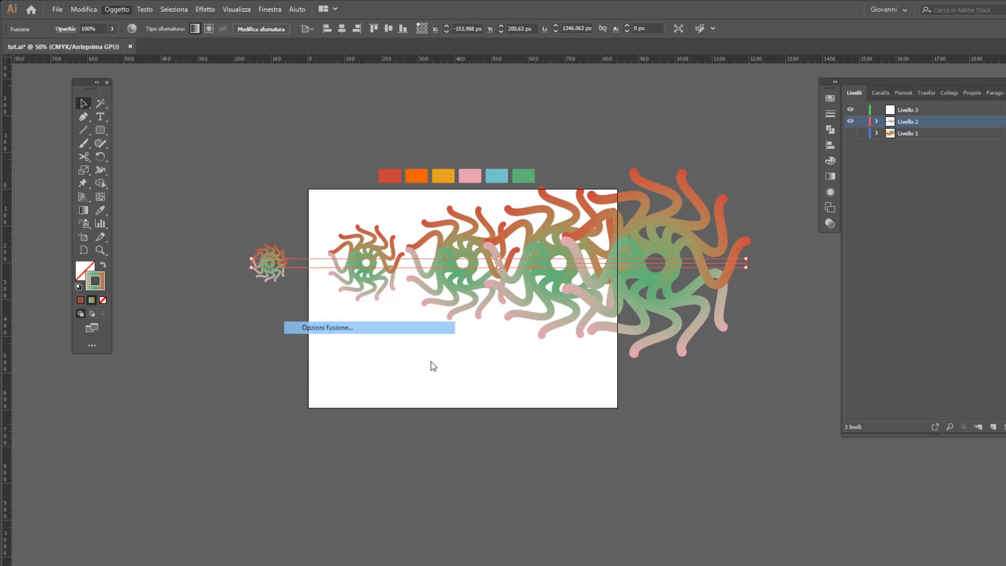
left_click(665, 127)
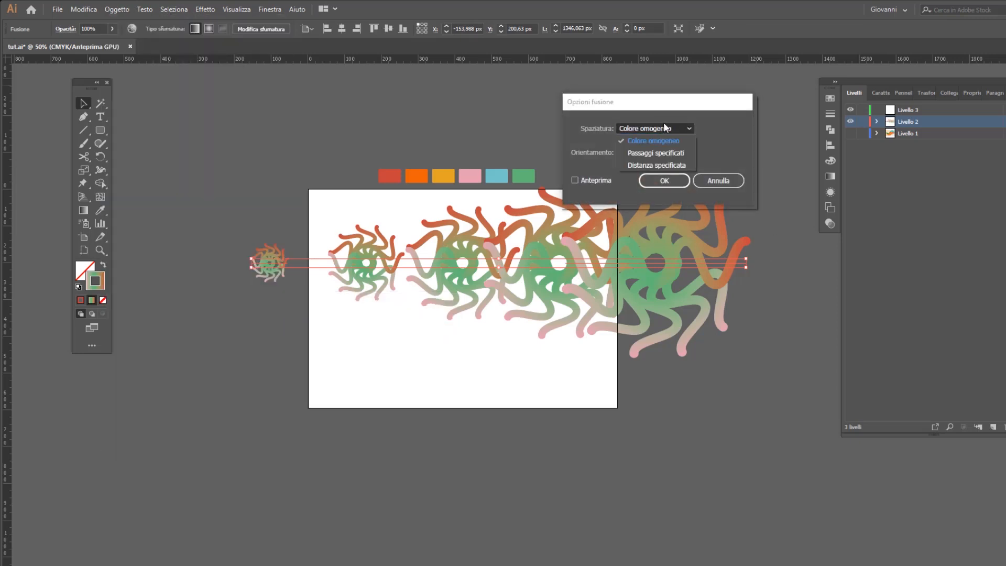
left_click(676, 153)
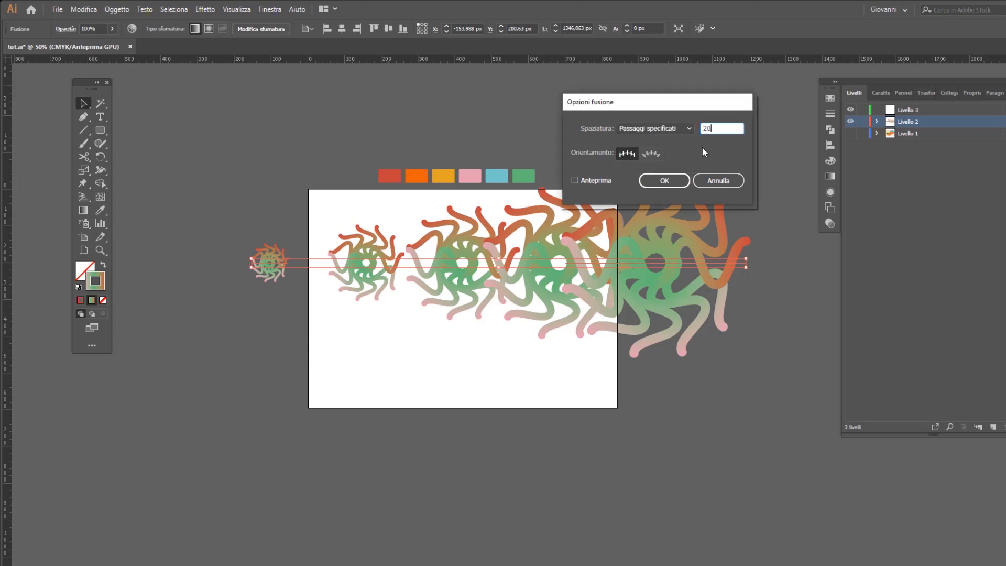
type("200")
left_click(595, 181)
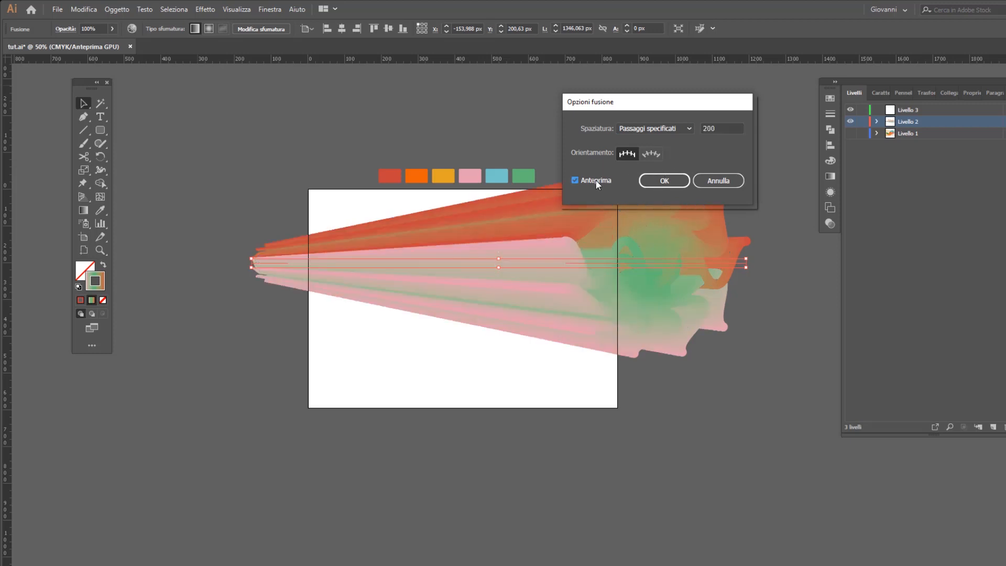
left_click_drag(664, 109, 735, 86)
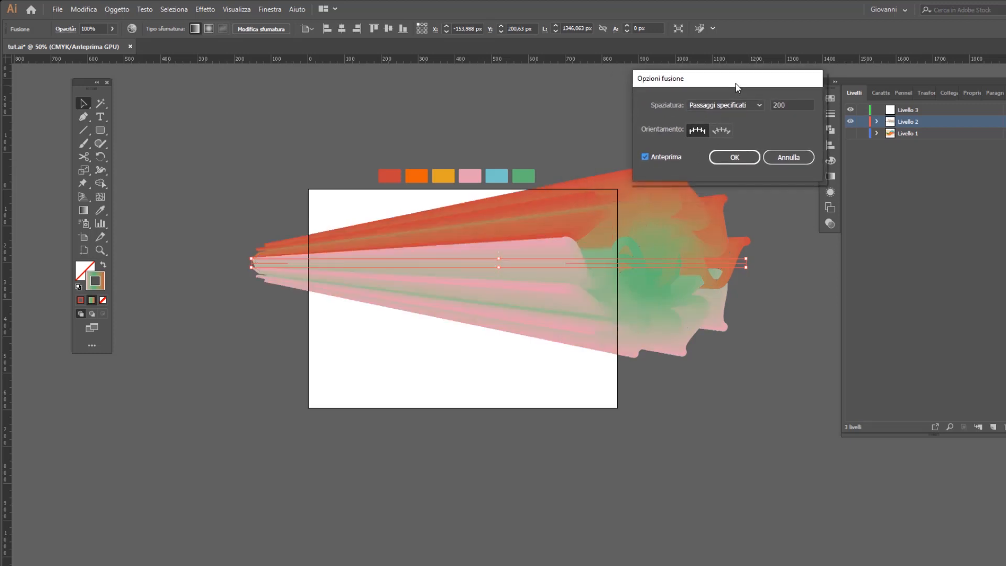
left_click(735, 158)
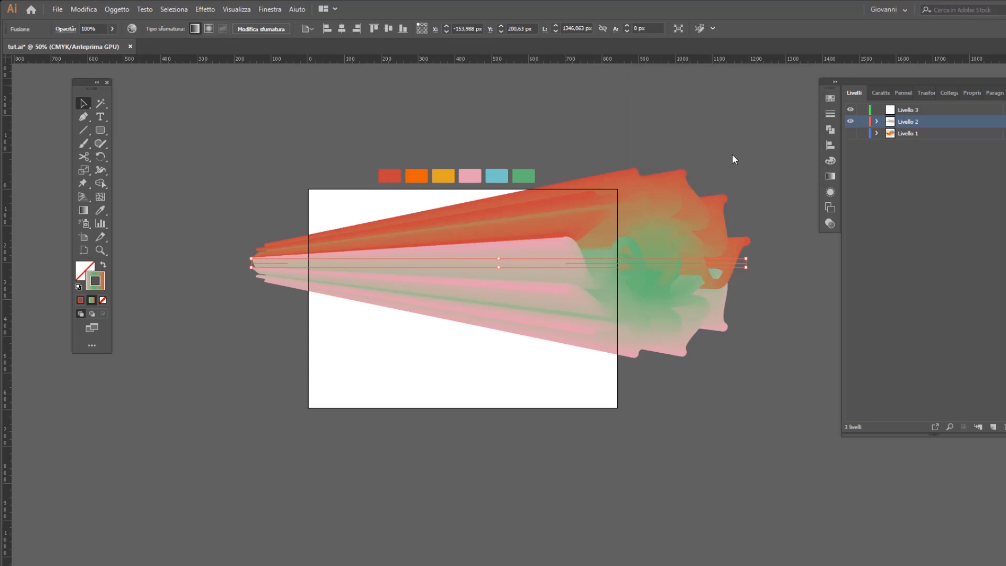
Step: Expand Livello 2 and its blend in the layer list, and target the larger of the two blended lines
left_click(877, 121)
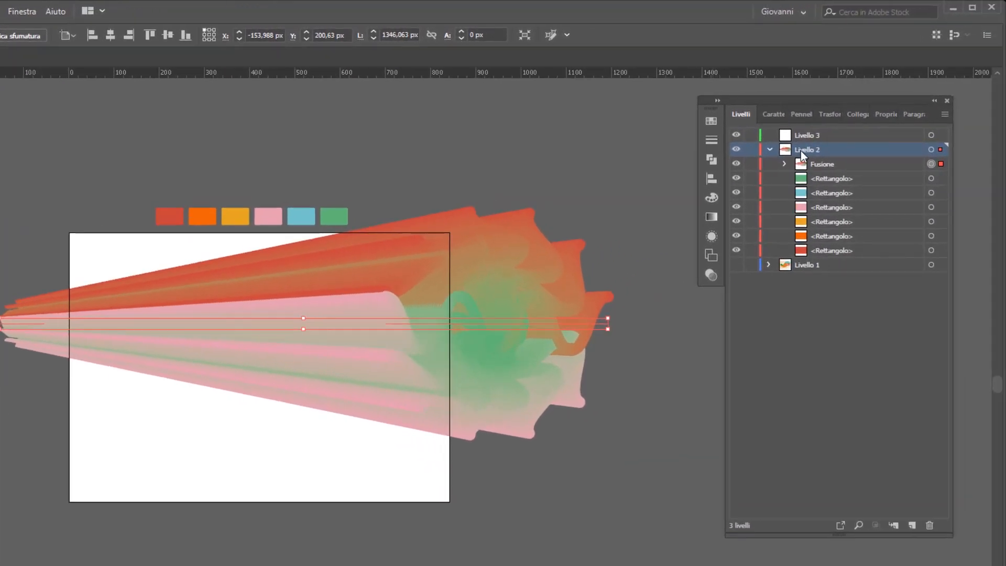
left_click(784, 165)
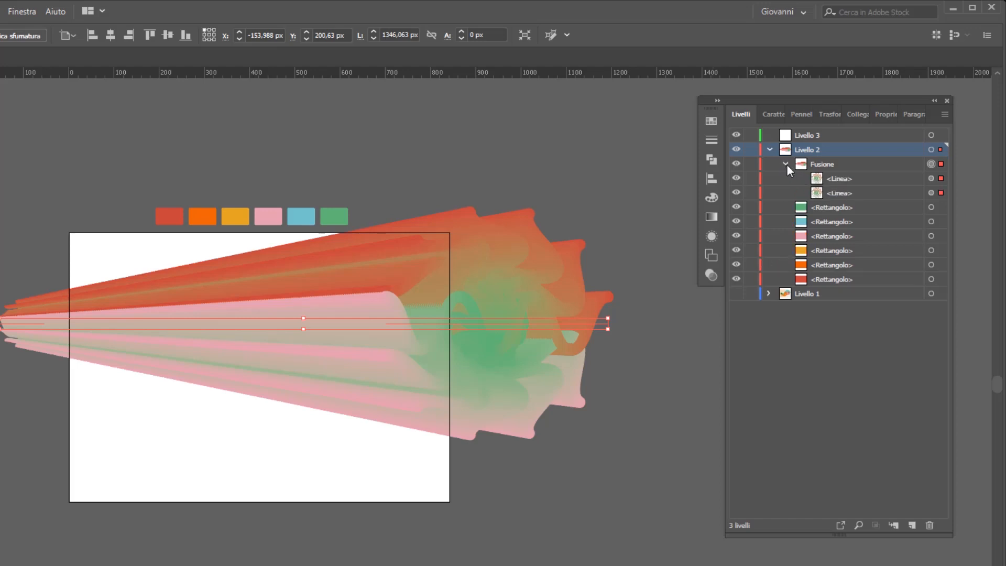
left_click(931, 178)
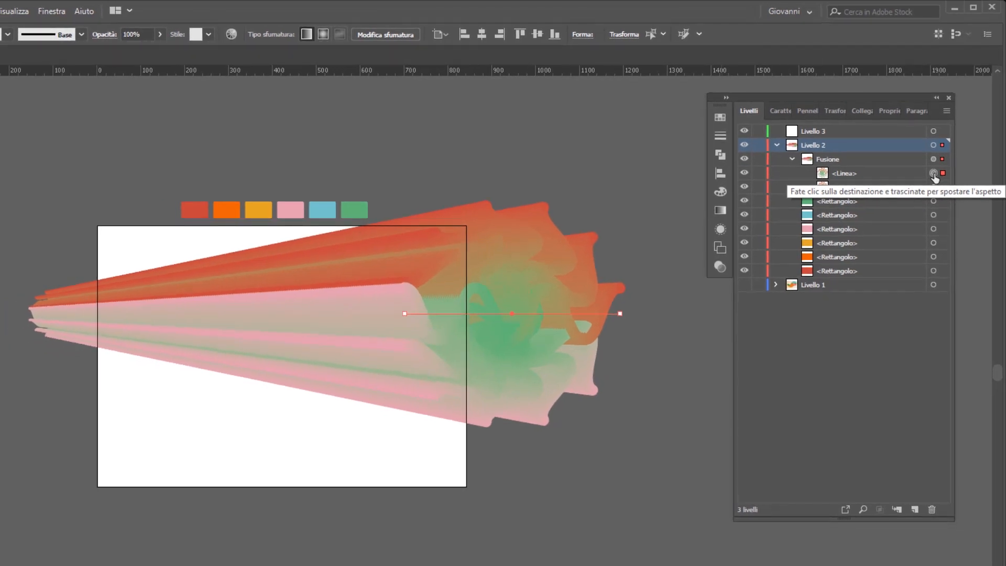
left_click(934, 187)
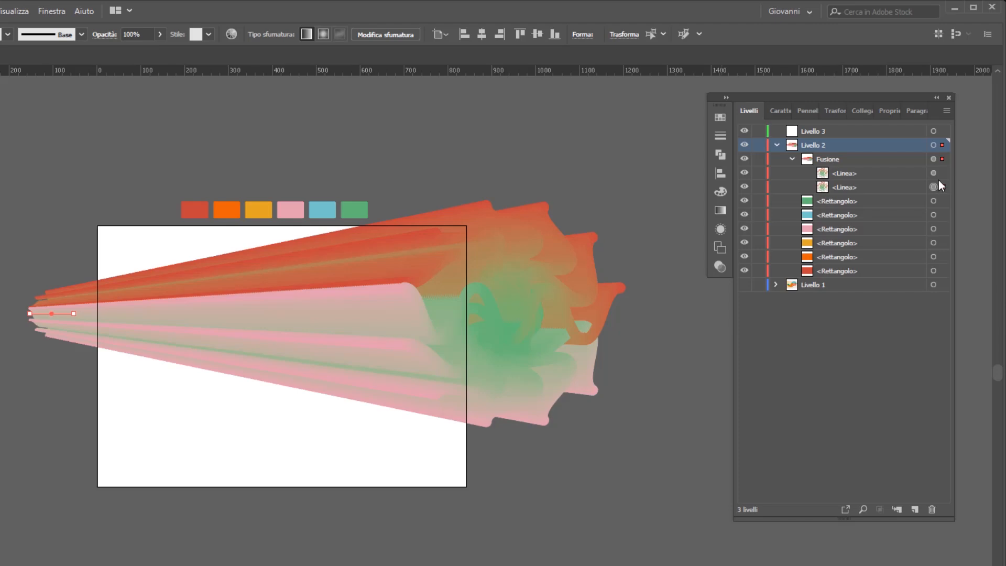
left_click(933, 173)
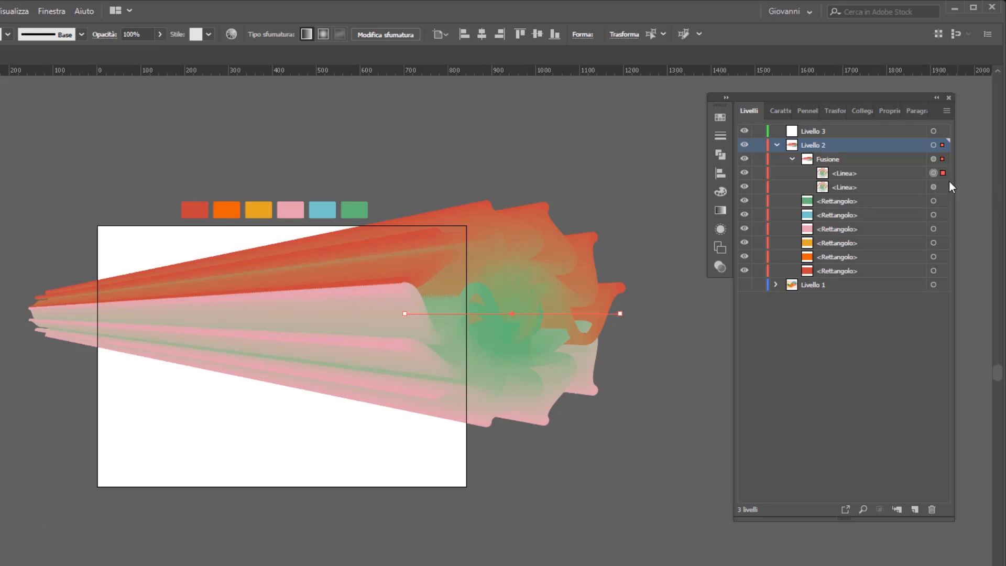
Step: Recolour the larger line's stroke gradient, sampling the orange swatch for the first stop and the red swatch for the middle stop
left_click(717, 211)
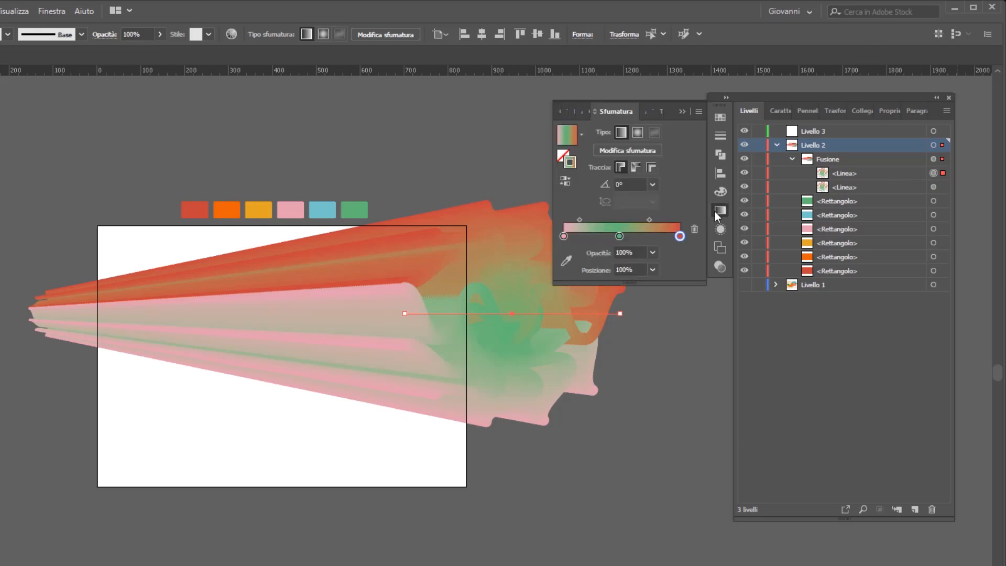
left_click(564, 236)
left_click(566, 262)
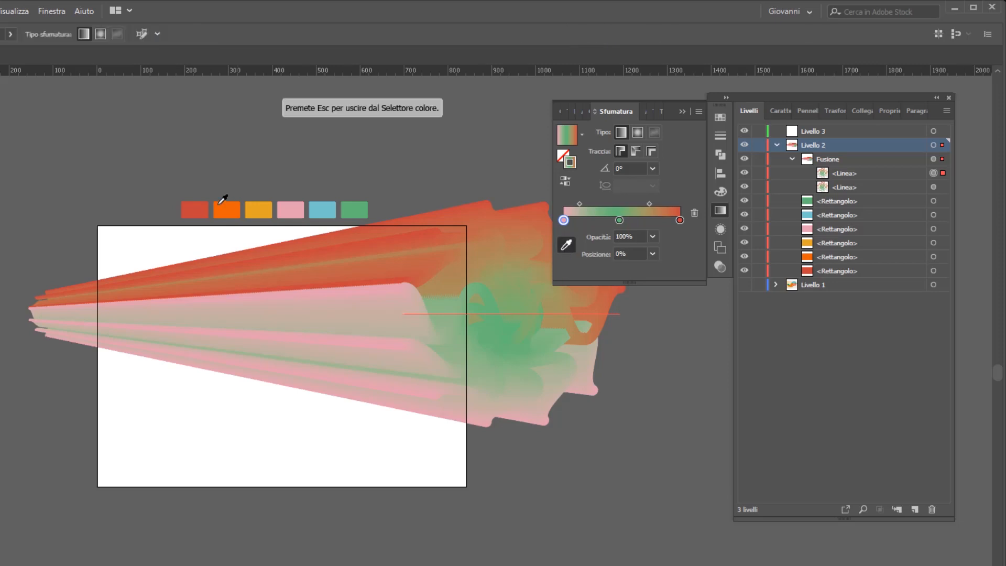
left_click(228, 204)
key("Escape")
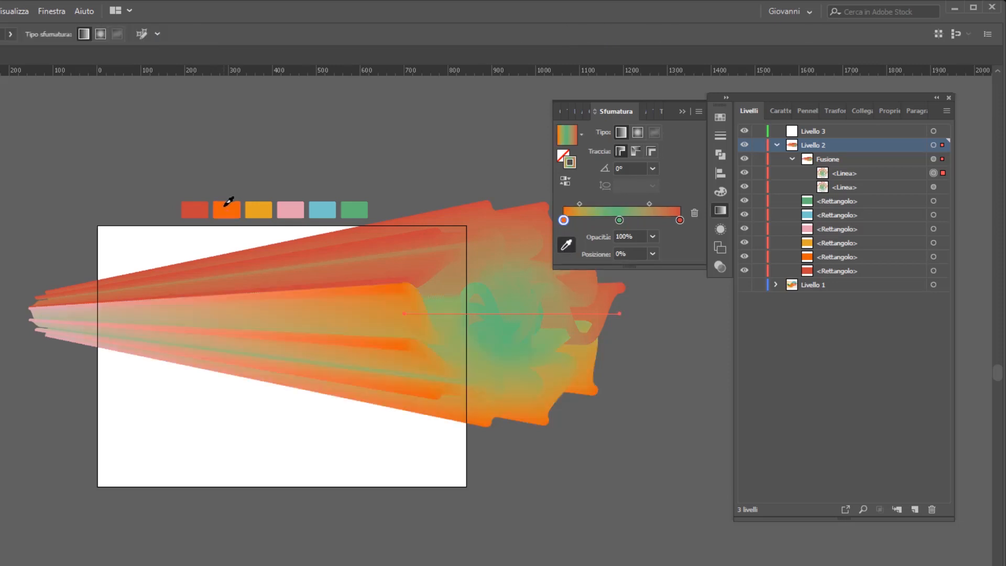
left_click(620, 220)
left_click(202, 206)
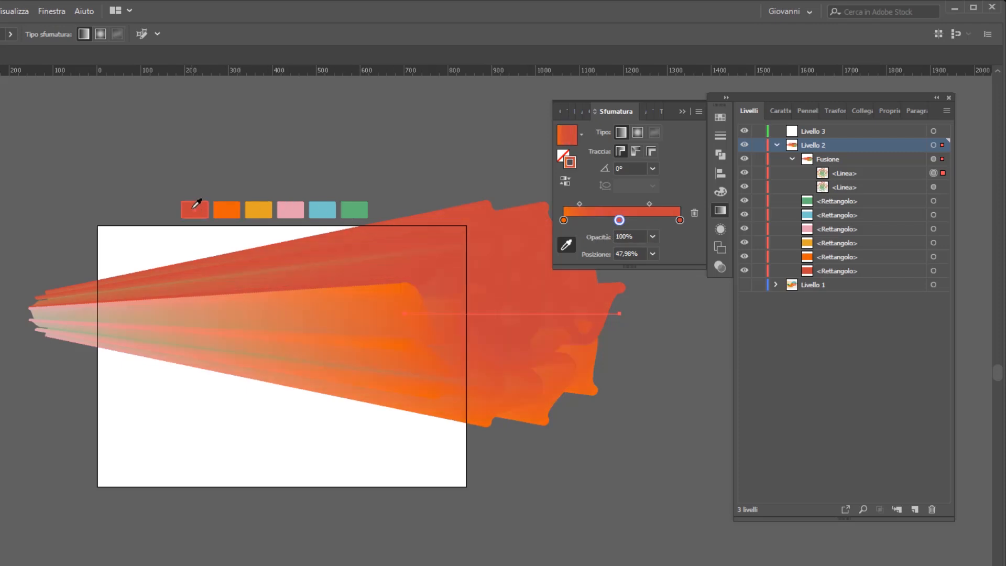
Step: Try other palette swatches on the larger line's last gradient stop, settling on the light blue one
left_click(679, 220)
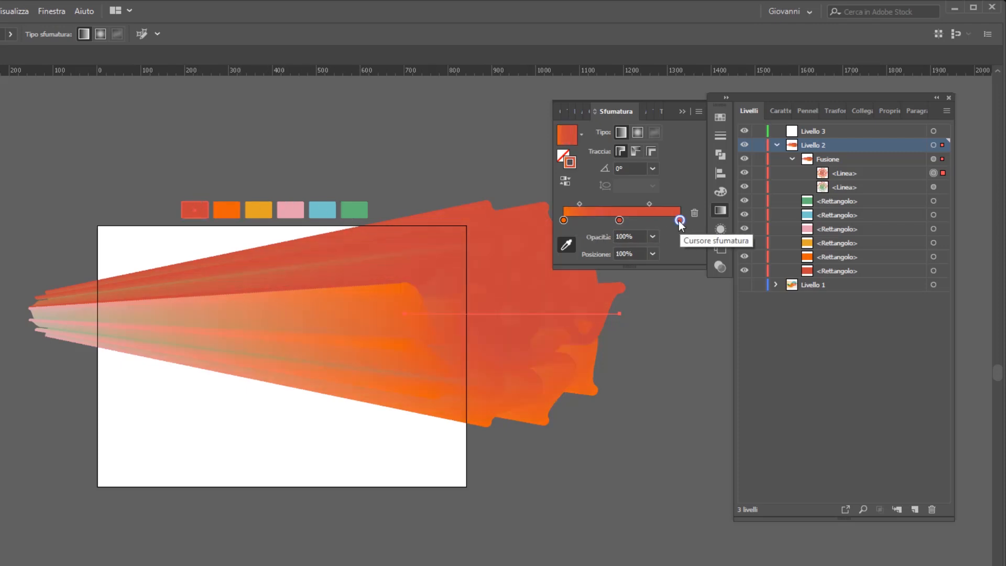
left_click(281, 205)
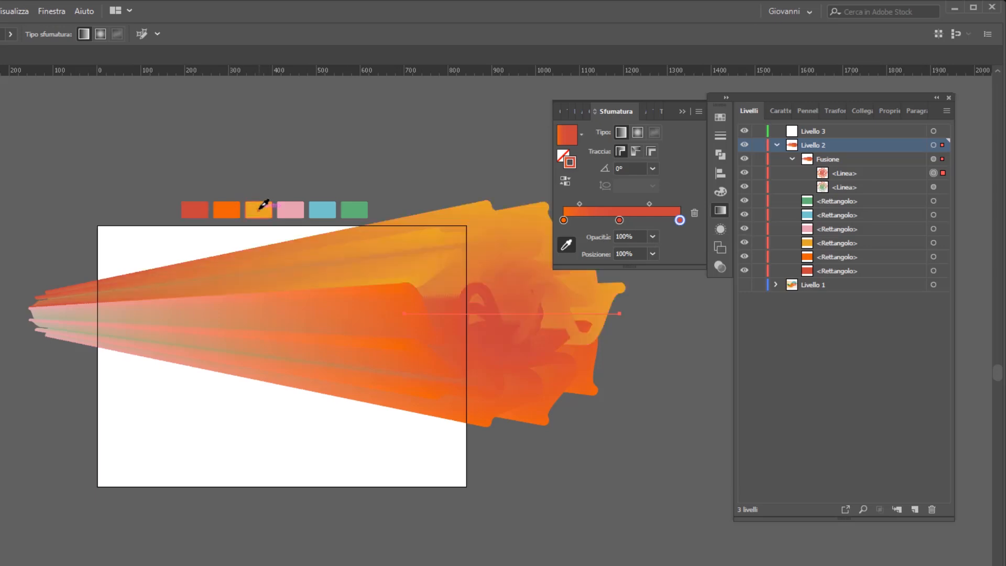
left_click(341, 205)
left_click(322, 205)
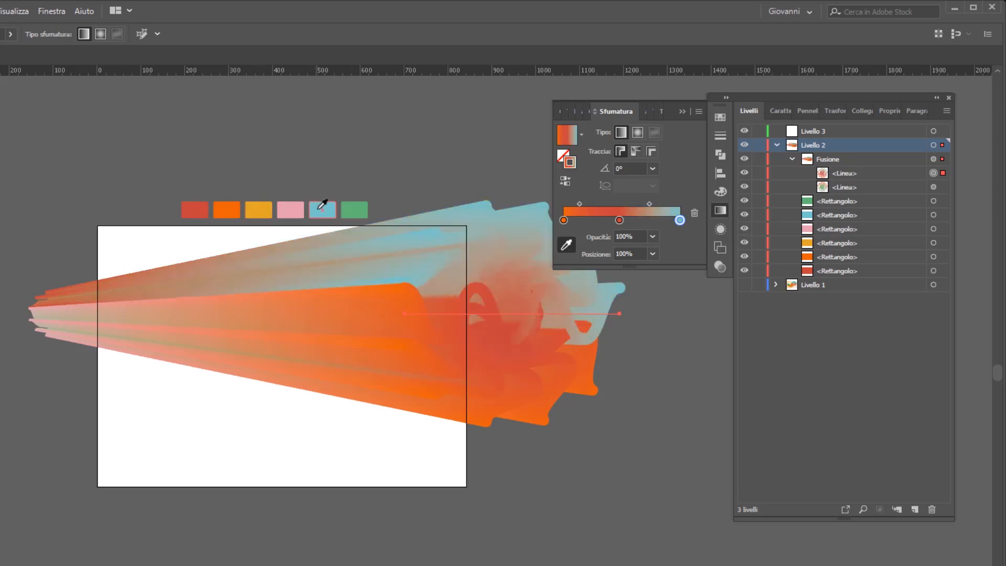
Step: Turn the last gradient stop into a dark purple by setting magenta to 90% and adding yellow and black
double_click(680, 221)
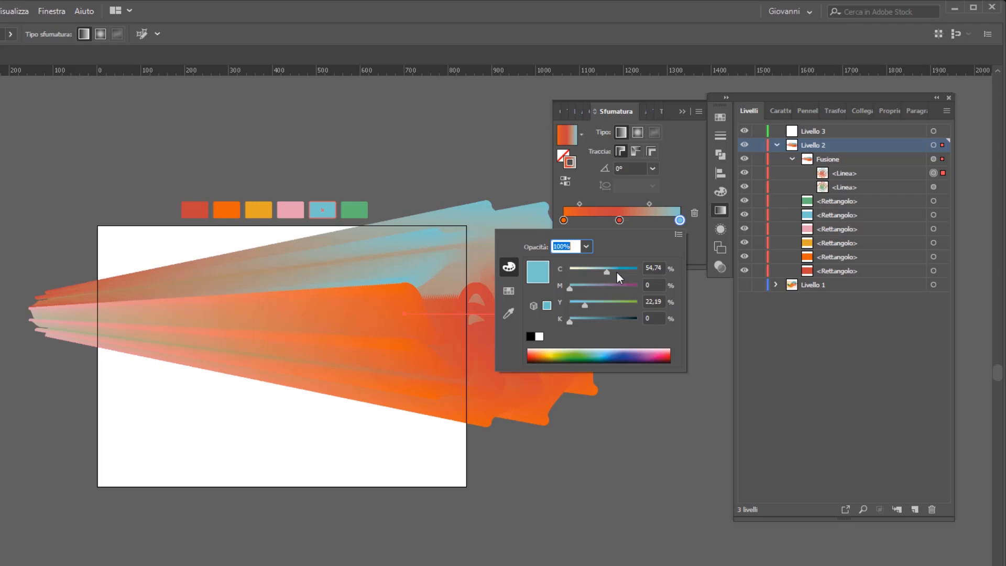
left_click(597, 287)
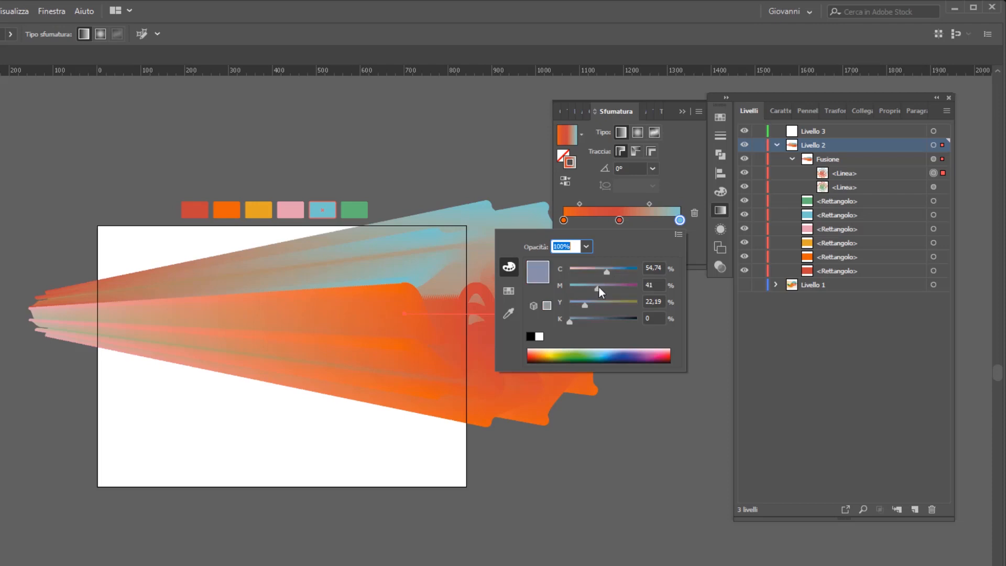
left_click(619, 302)
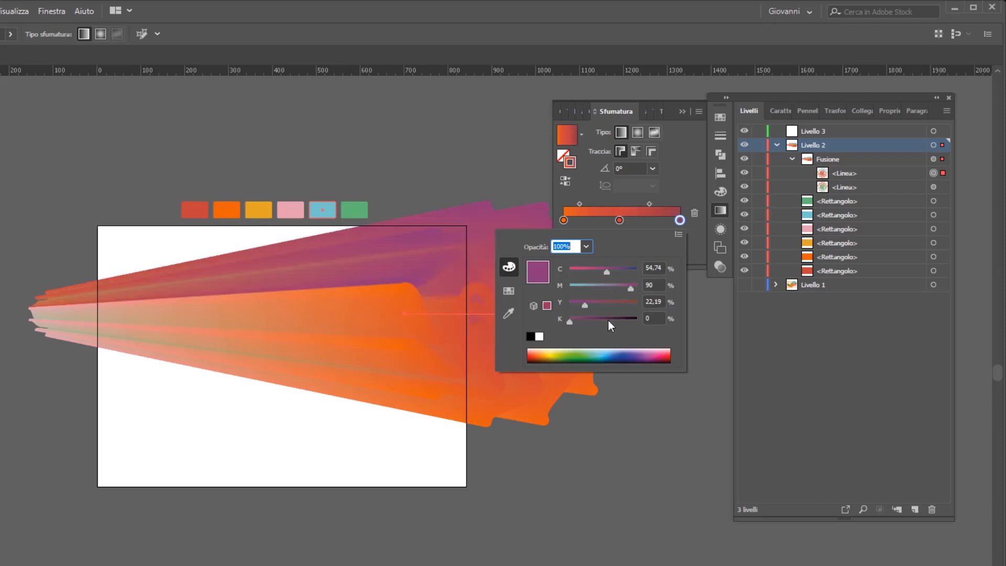
left_click(607, 319)
left_click(593, 319)
left_click(597, 304)
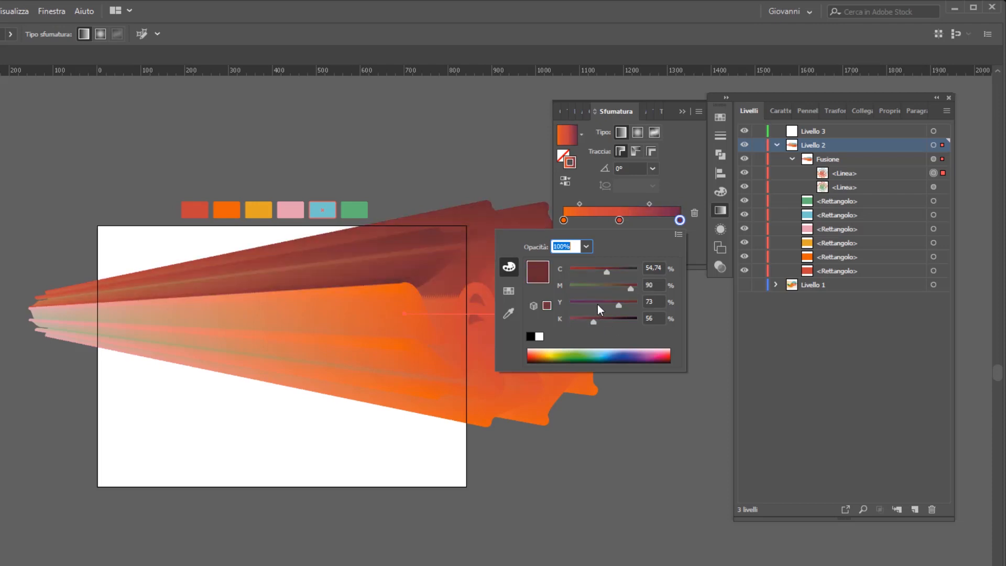
Step: Mix a magenta for the first gradient stop with cyan 38%, magenta 100% and yellow 44%
left_click(565, 221)
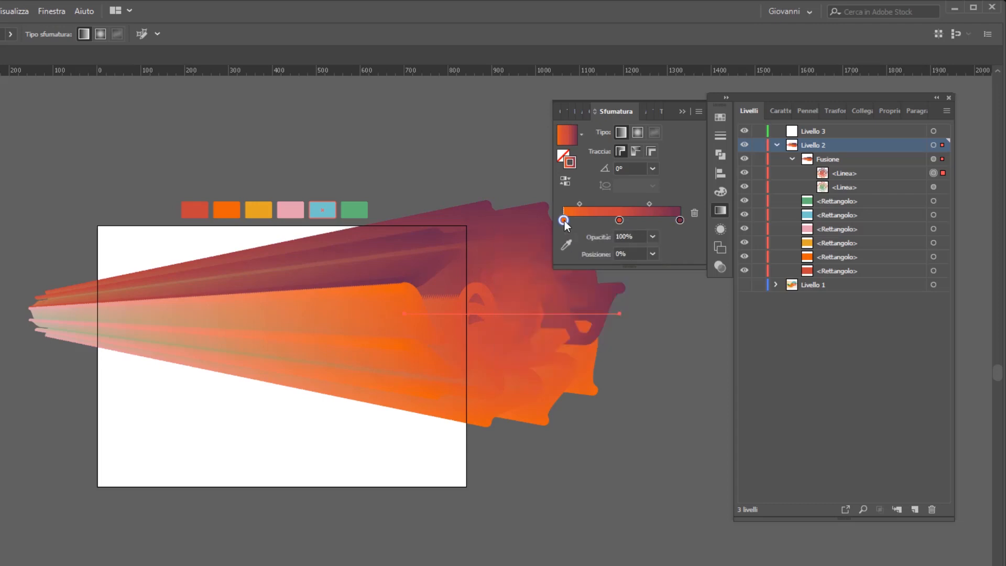
double_click(565, 221)
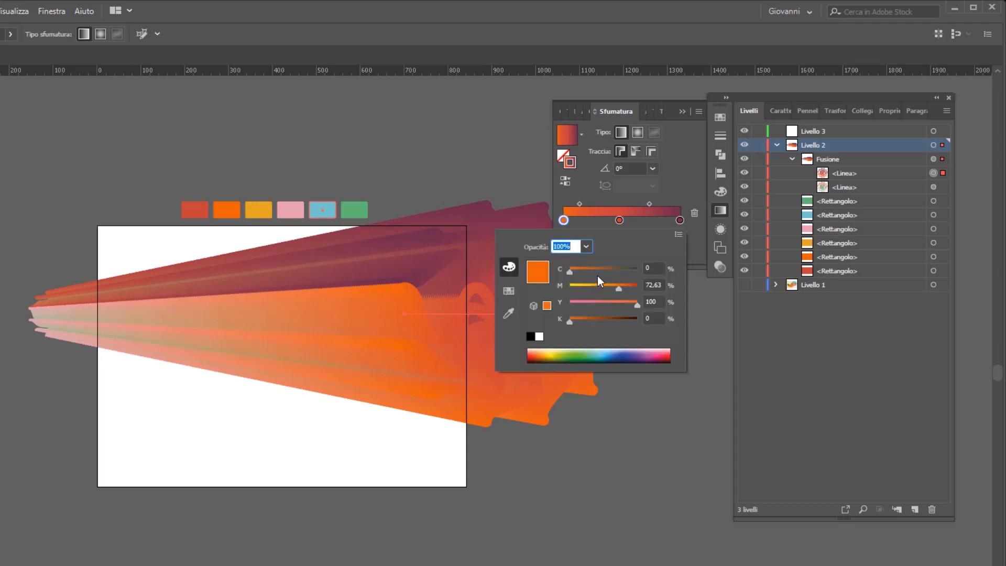
left_click(597, 277)
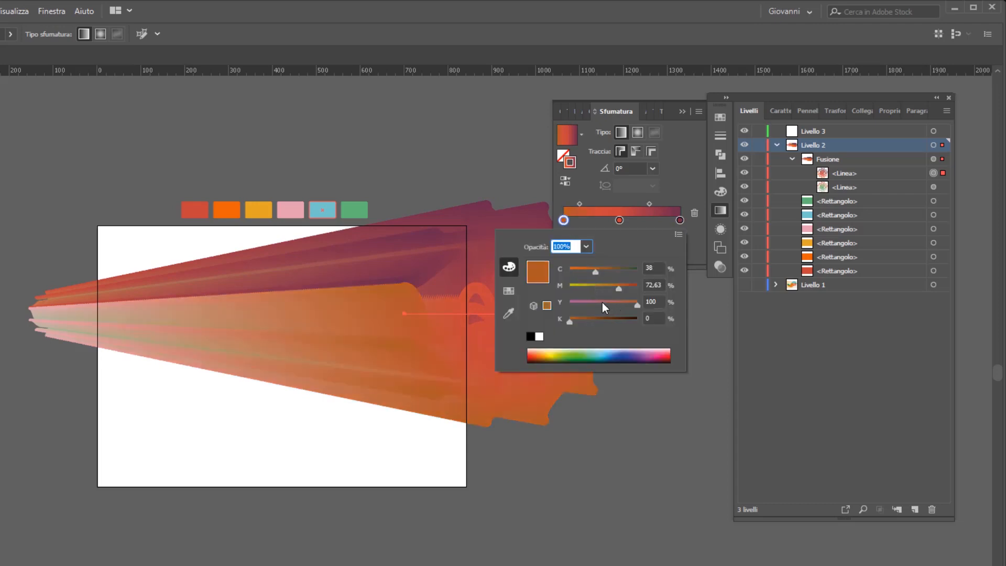
left_click(602, 304)
left_click(628, 286)
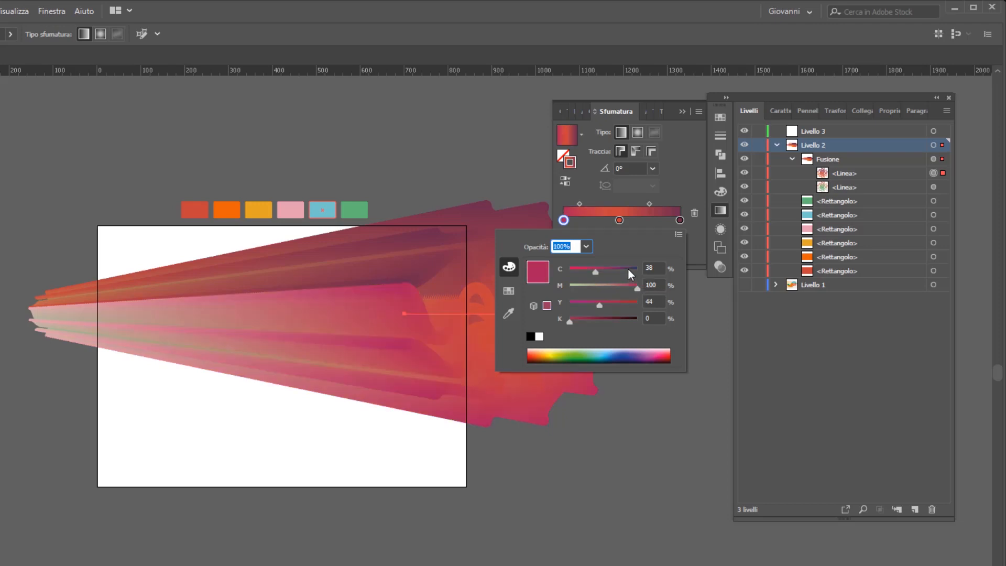
Step: Mix a dark teal for the larger line's first gradient stop with cyan 90%, magenta 0%, yellow 30% and black 43%
left_click(618, 270)
left_click(593, 285)
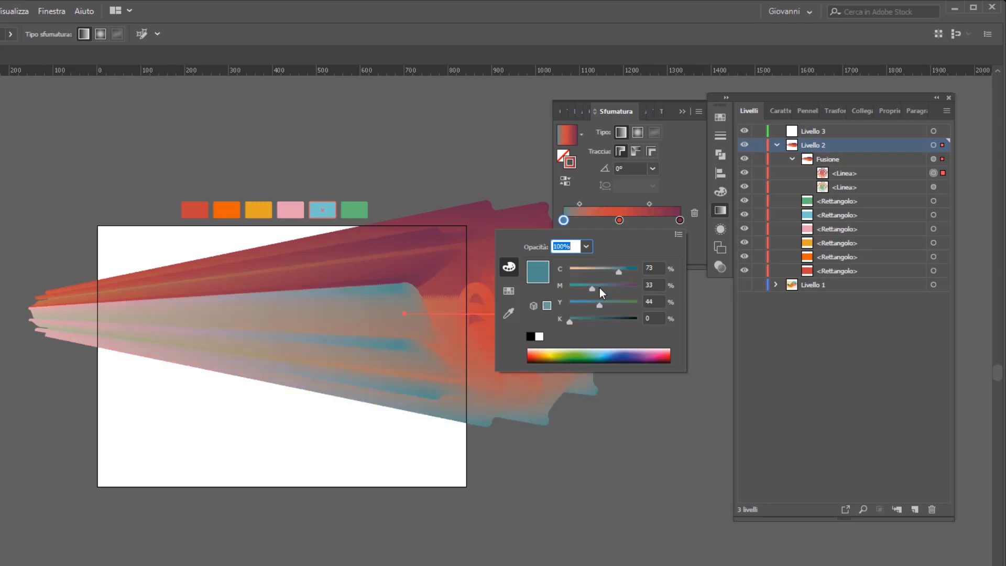
left_click(608, 287)
left_click(600, 270)
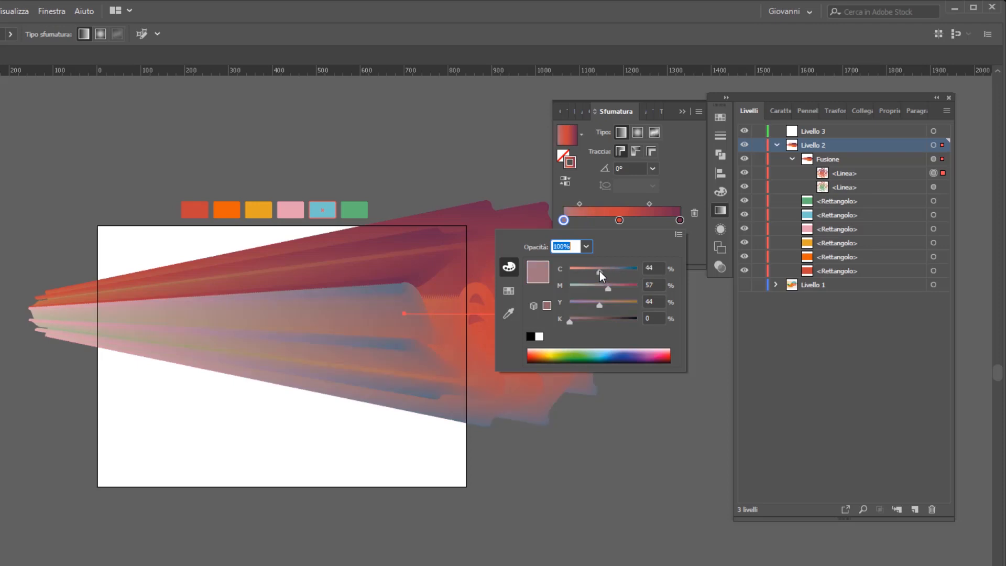
left_click(618, 269)
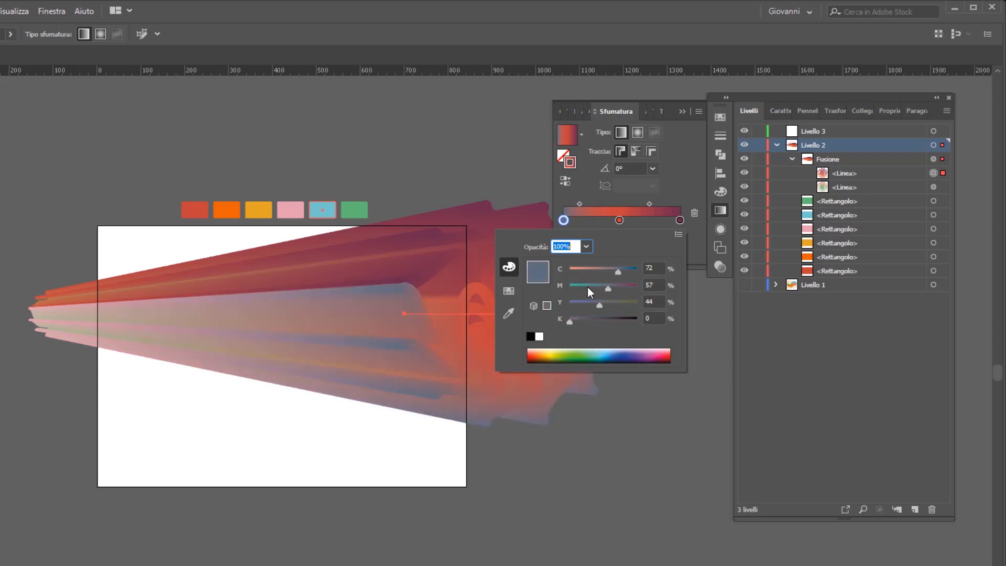
left_click(571, 286)
left_click(631, 270)
left_click(582, 303)
left_click(595, 319)
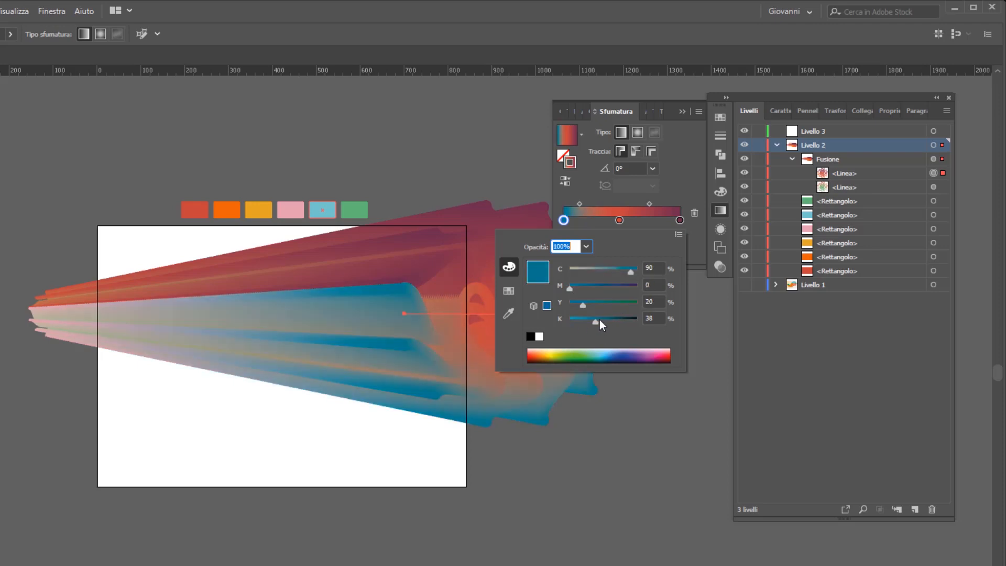
left_click(599, 320)
left_click(590, 304)
left_click(599, 320)
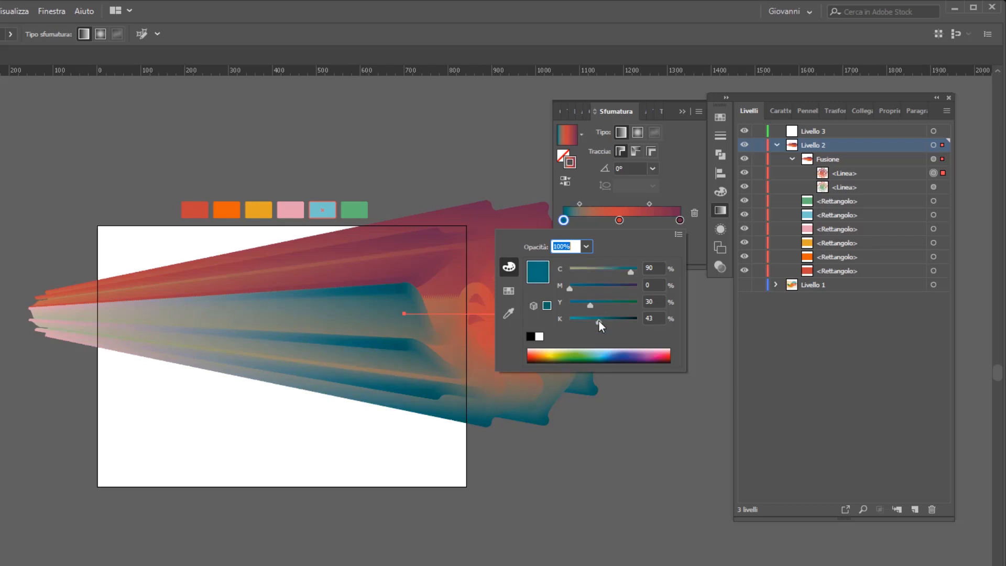
Step: Turn the middle gradient stop into a bright orange by setting magenta to 49%, raising yellow to the maximum and removing cyan
left_click(620, 220)
double_click(620, 220)
left_click(603, 288)
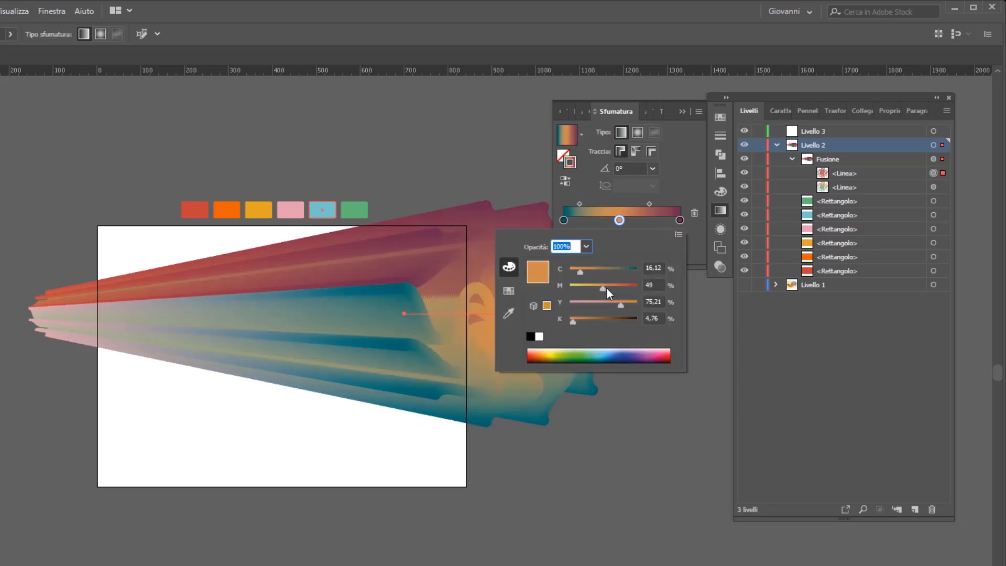
left_click_drag(621, 305, 652, 305)
left_click_drag(580, 272, 513, 265)
left_click(701, 210)
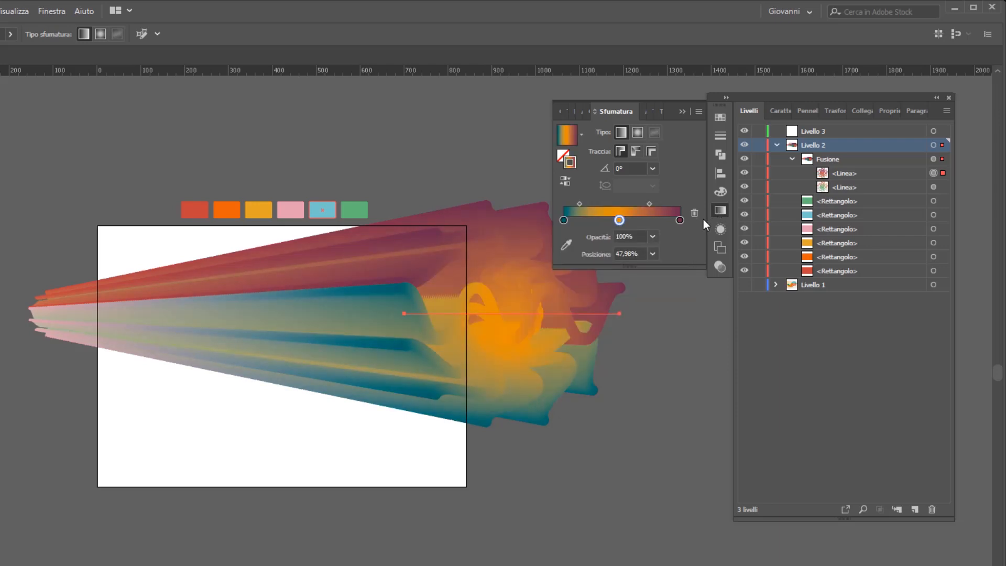
Step: Turn the last gradient stop into a brick red by reducing its cyan
left_click(680, 220)
double_click(680, 220)
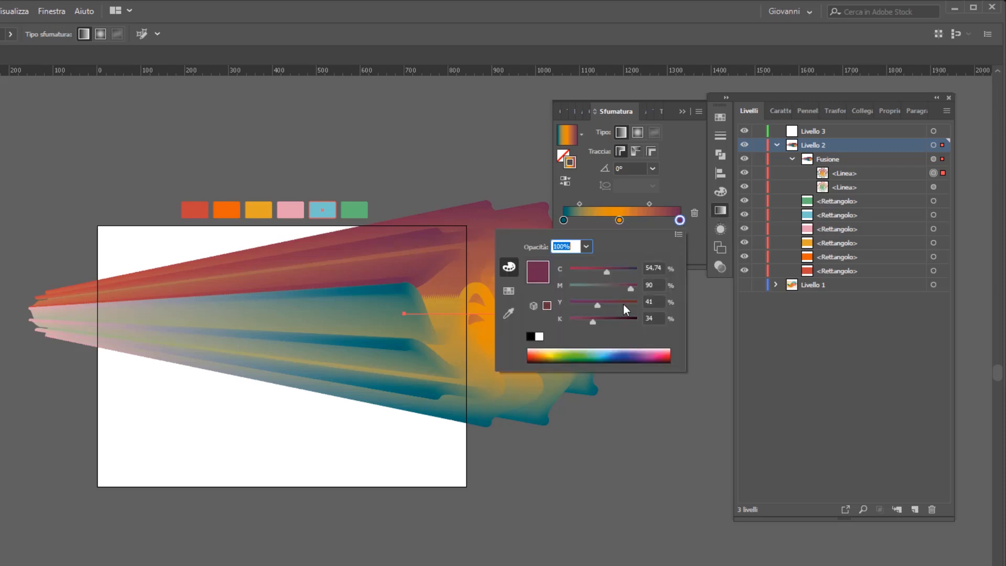
left_click_drag(587, 269, 580, 270)
left_click(722, 209)
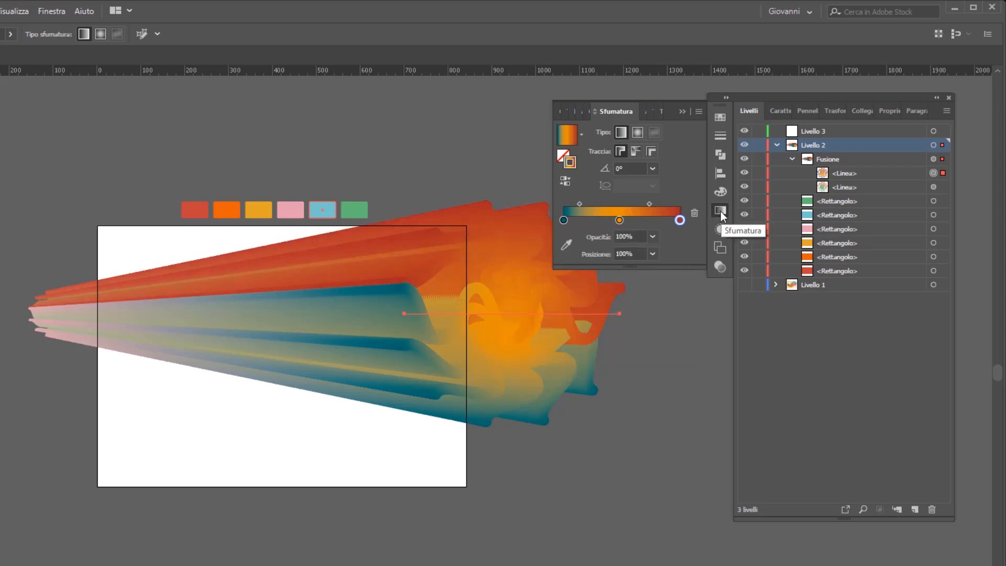
Step: Shift the orange middle stop slightly towards the red end and set the midpoint between teal and orange to 48.96%
left_click_drag(579, 203, 589, 205)
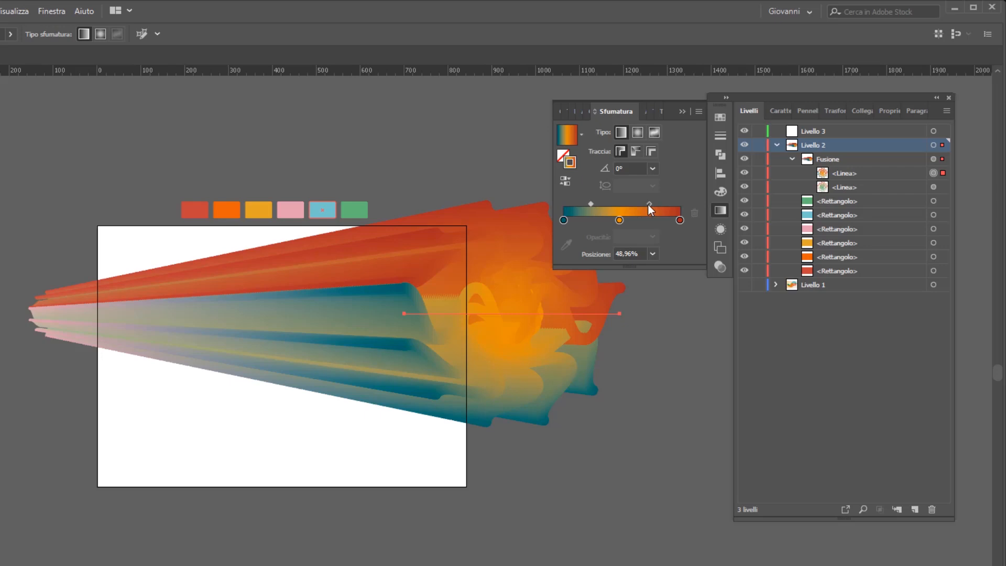
left_click_drag(649, 204, 596, 203)
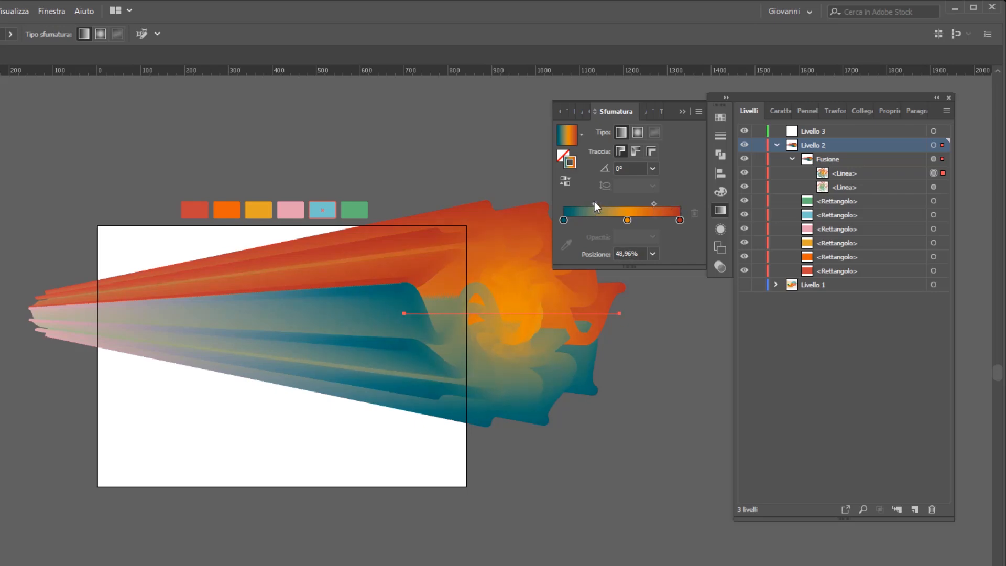
left_click(721, 210)
Step: Recolour the smaller line's stroke gradient by sampling the green swatch for the first stop, orange for the middle and pink for the last
left_click(934, 187)
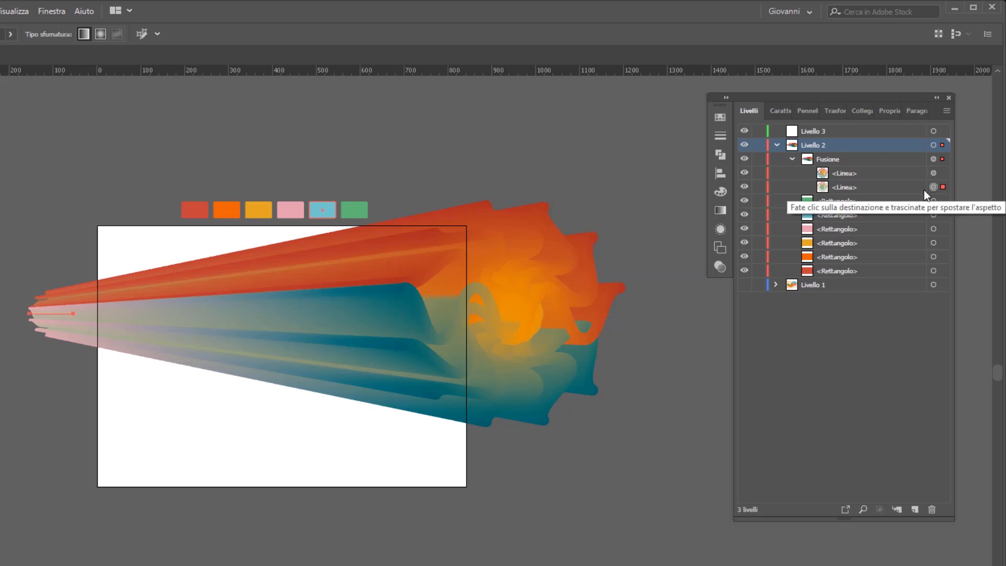
left_click(719, 214)
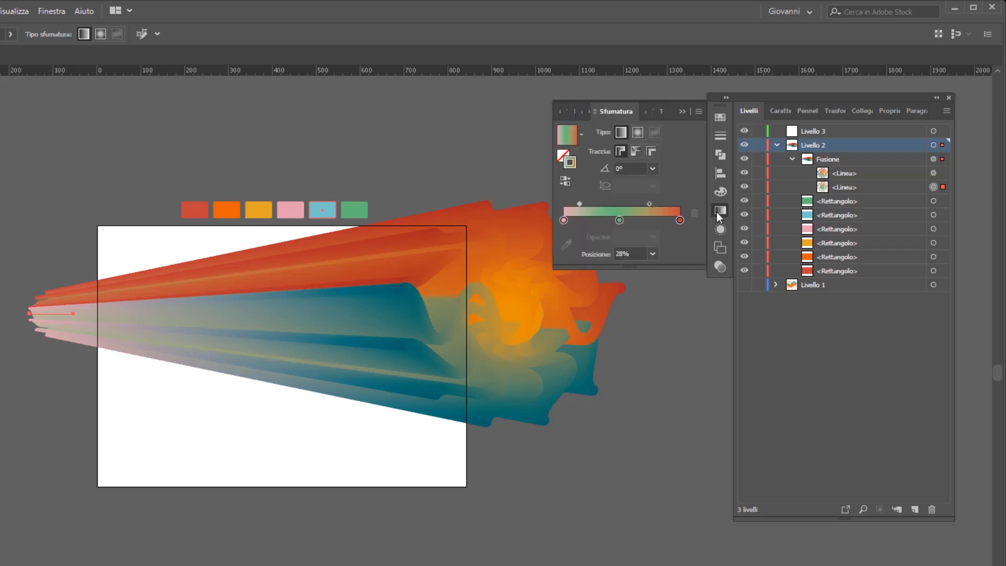
left_click(564, 221)
left_click(567, 244)
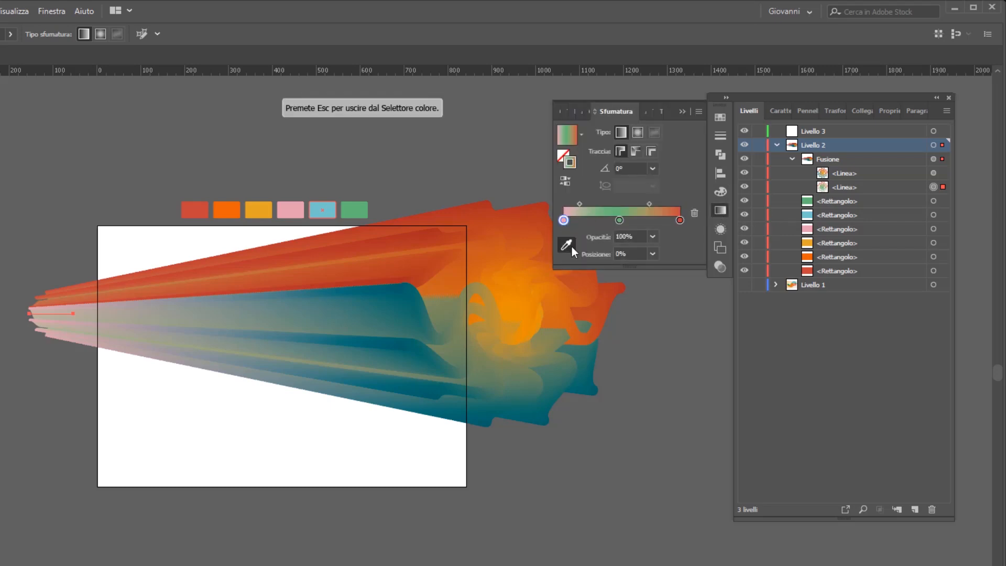
left_click(356, 211)
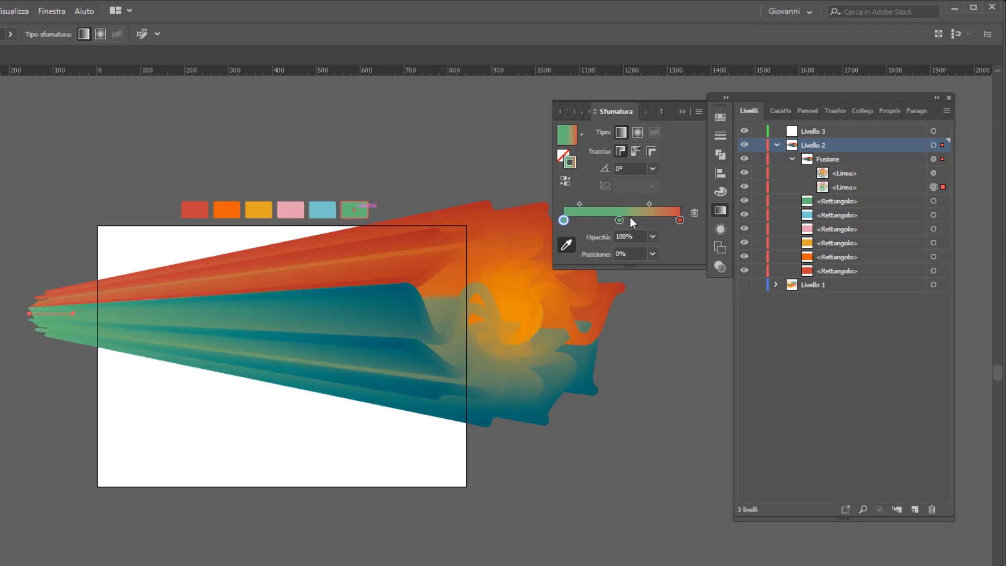
left_click(619, 220)
left_click(224, 210)
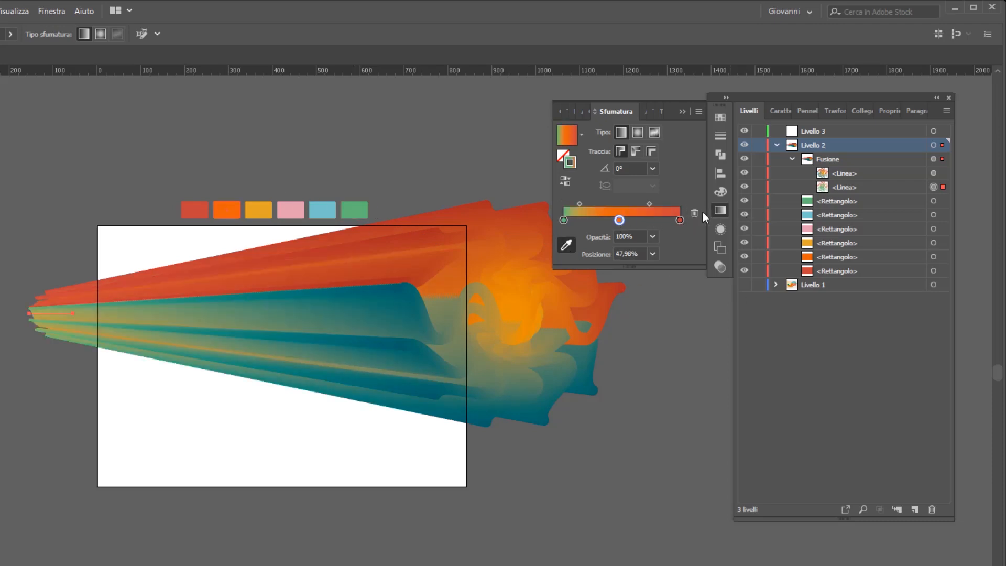
left_click(679, 220)
left_click(287, 211)
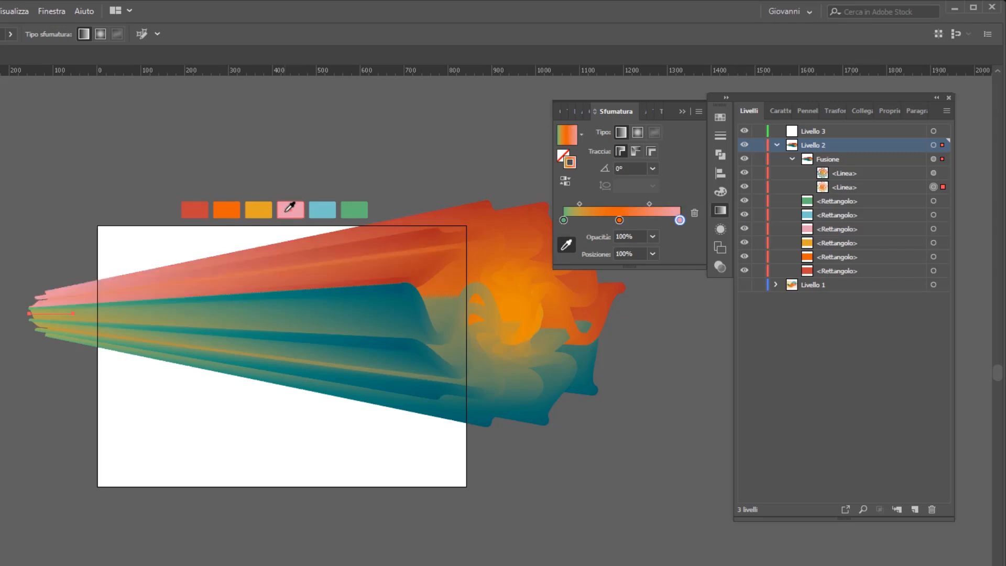
Step: Intensify the smaller line's last gradient stop into a hot pink by raising magenta to the maximum
double_click(680, 220)
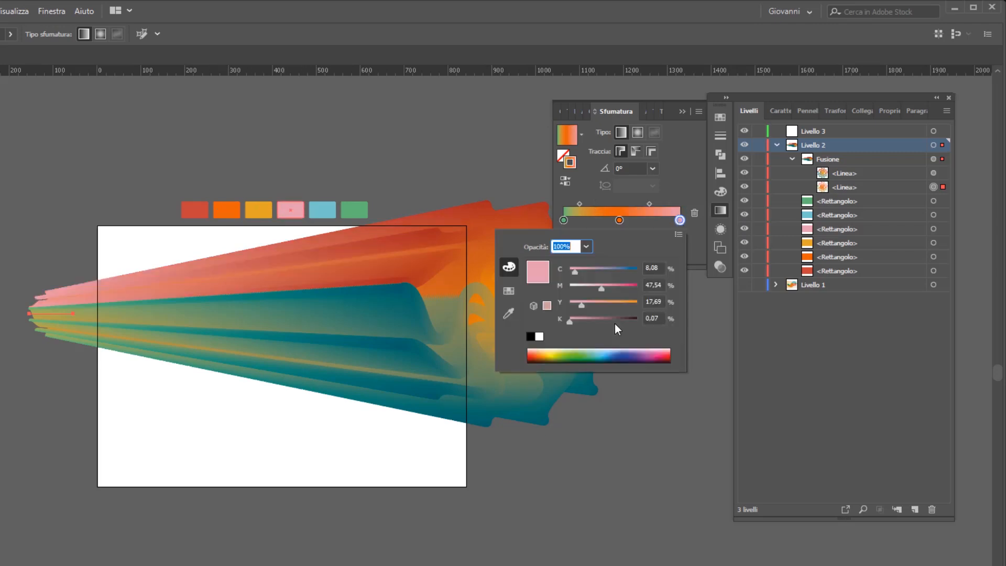
left_click(629, 287)
left_click_drag(630, 287, 642, 286)
left_click(729, 209)
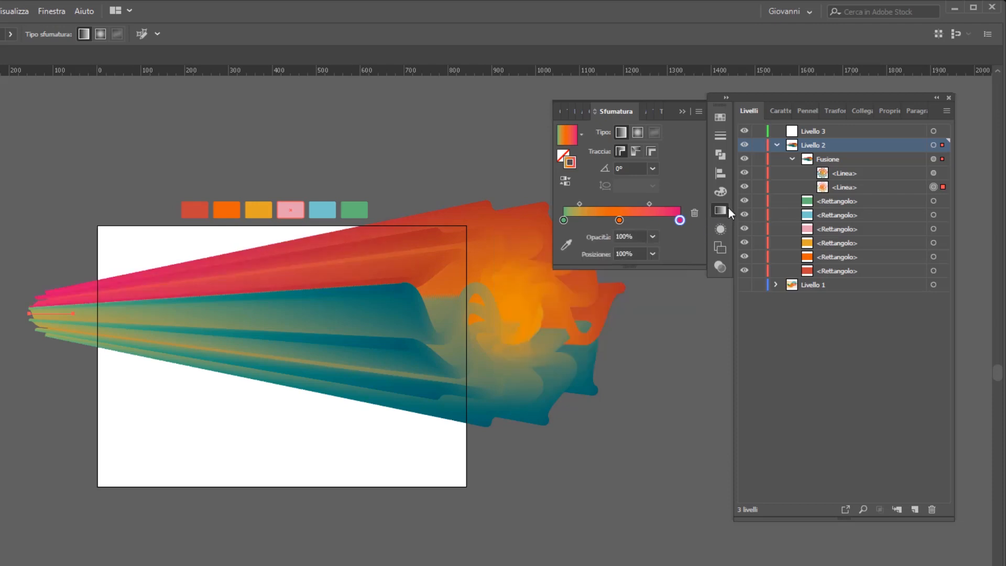
left_click(720, 210)
Step: Move the whole blended shape up off the artboard, above the row of colour swatches
key("v")
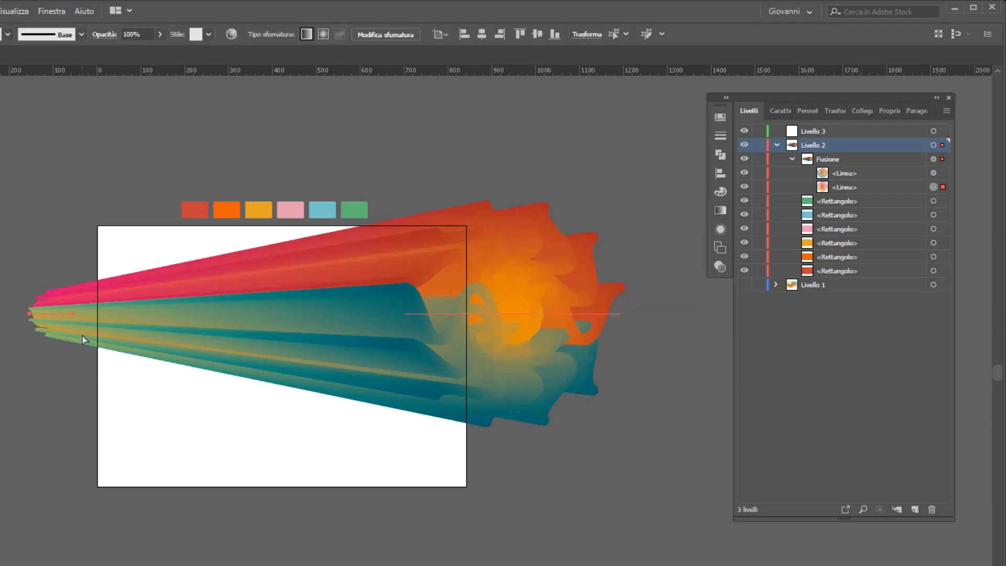
left_click(361, 319)
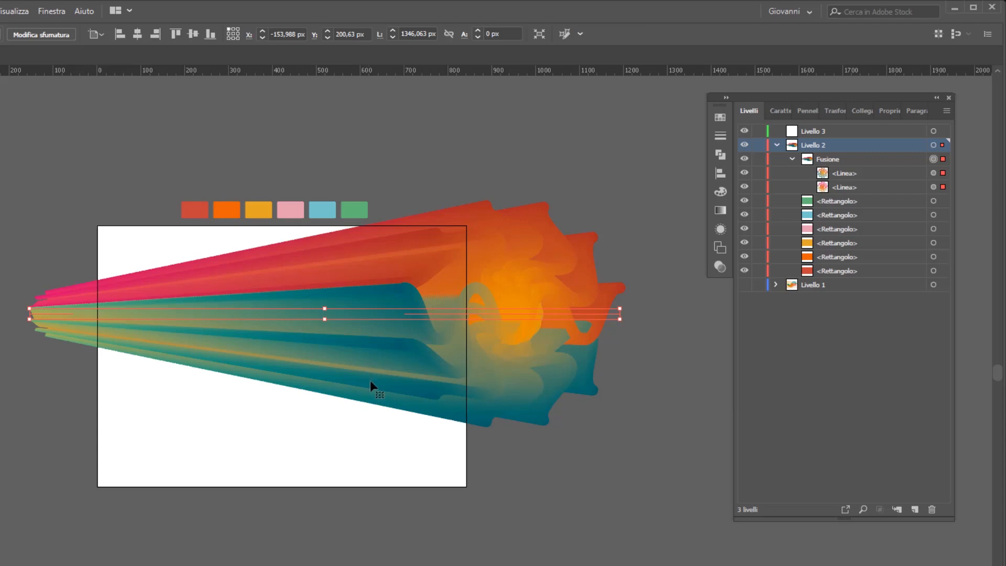
scroll(366, 398, "up", 3)
left_click_drag(362, 419, 350, 174)
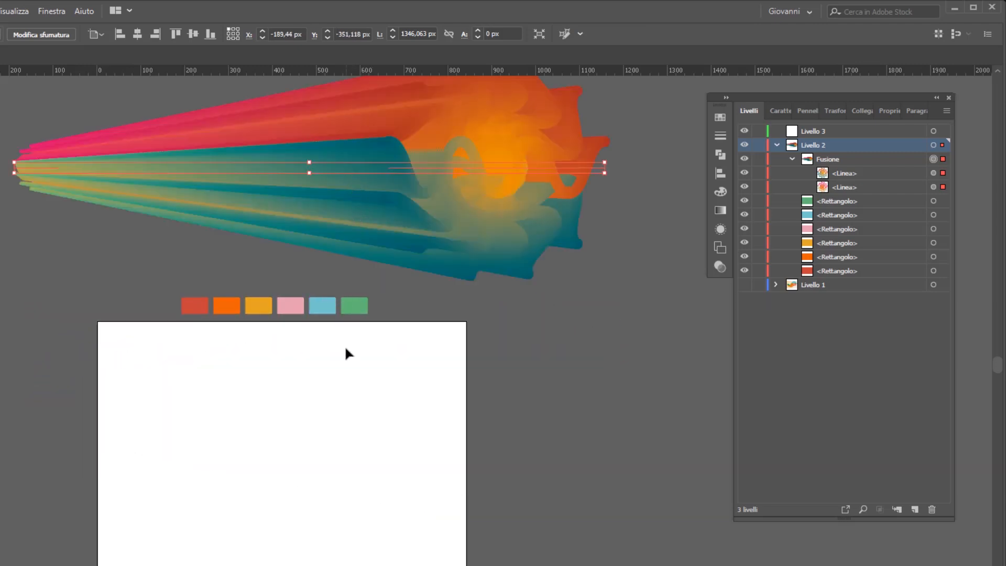
Step: Draw an open wavy path with the Pen tool across the artboard, with a hill, a deep valley, a second hill and ends beyond both edges
scroll(345, 346, "down", 2)
scroll(346, 350, "down", 3)
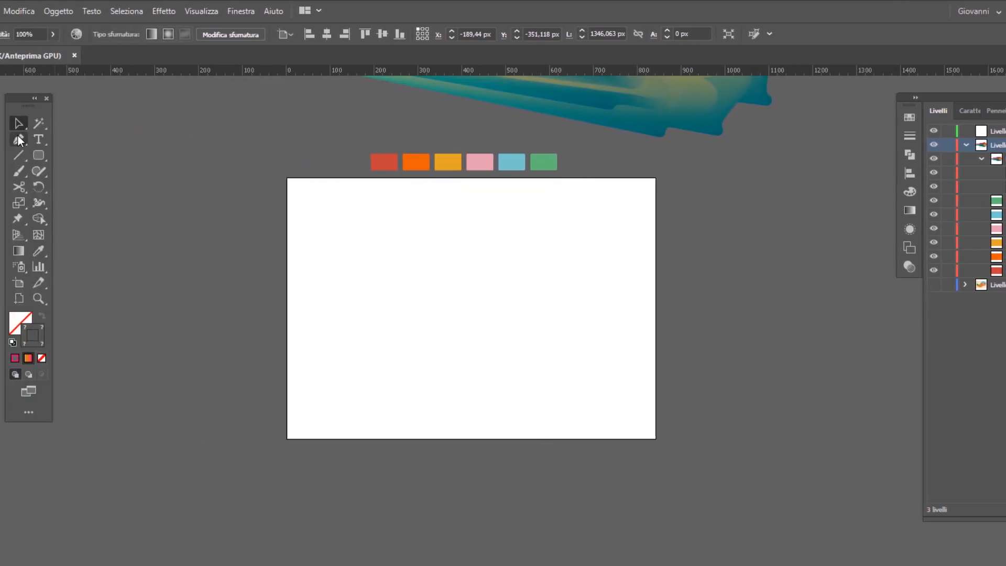
left_click(42, 137)
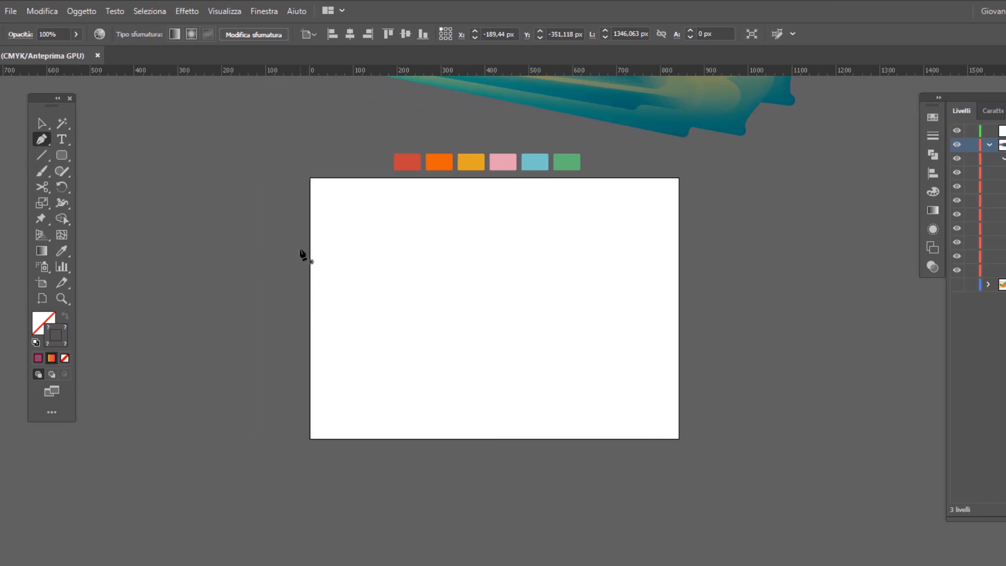
scroll(393, 225, "up", 5)
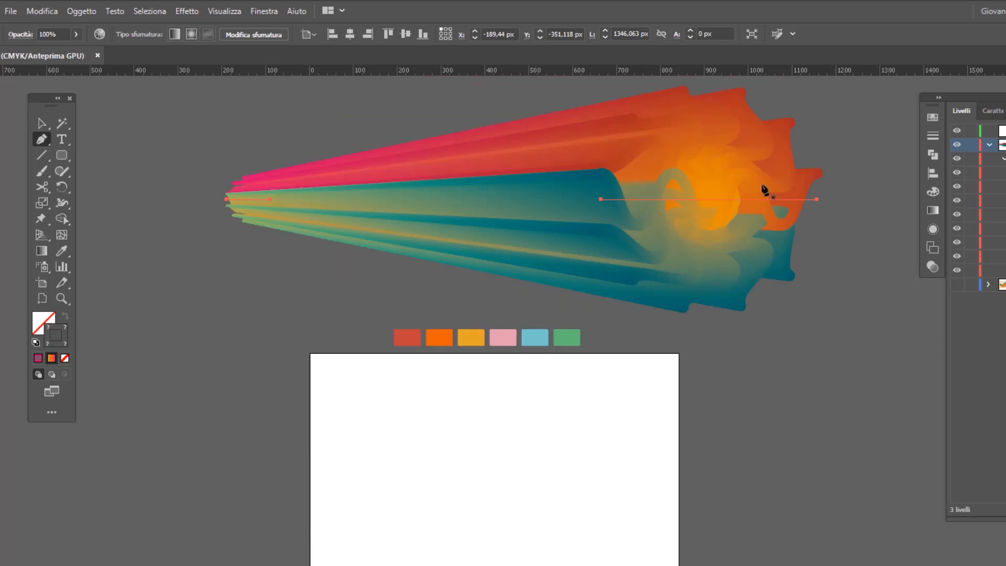
scroll(691, 262, "down", 4)
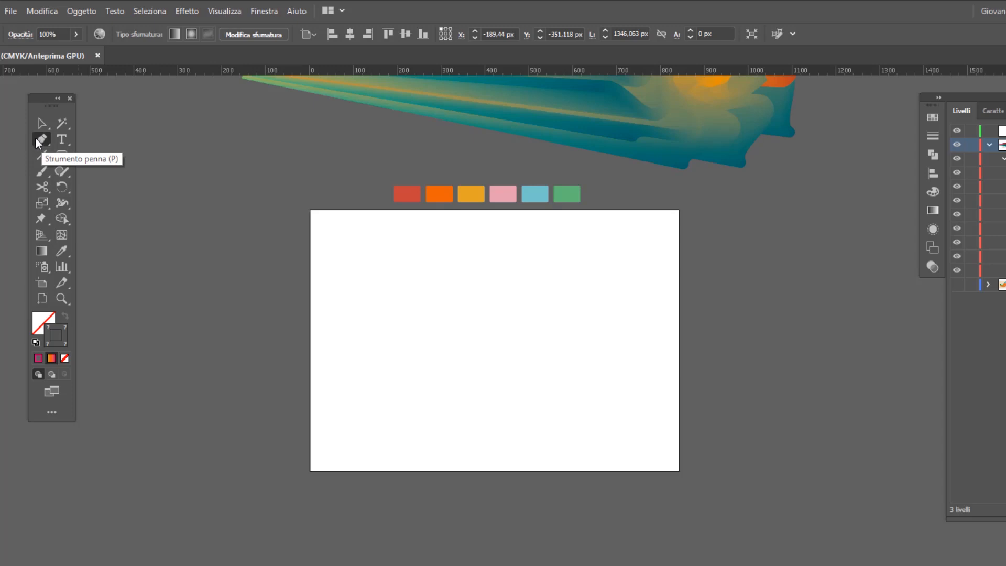
left_click_drag(249, 296, 529, 382)
left_click_drag(594, 318, 624, 270)
left_click_drag(701, 258, 802, 366)
key("Return")
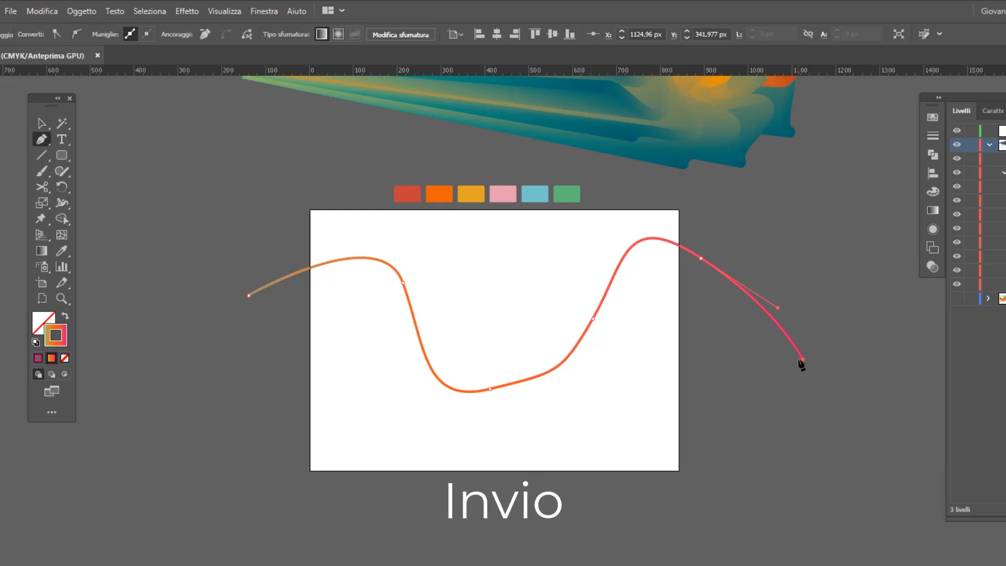
Step: Smooth the path's valley by adjusting the handles of its descending anchor and levelling those of the lowest anchor
left_click(44, 127)
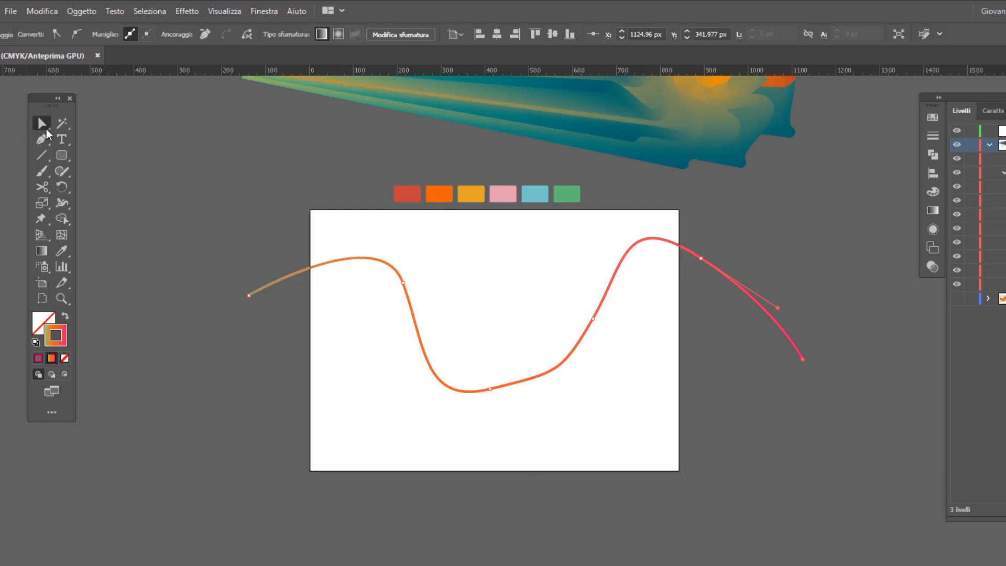
left_click(403, 284)
mouse_move(449, 406)
left_mouse_down()
mouse_move(422, 406)
mouse_move(443, 397)
left_mouse_up()
left_click(489, 390)
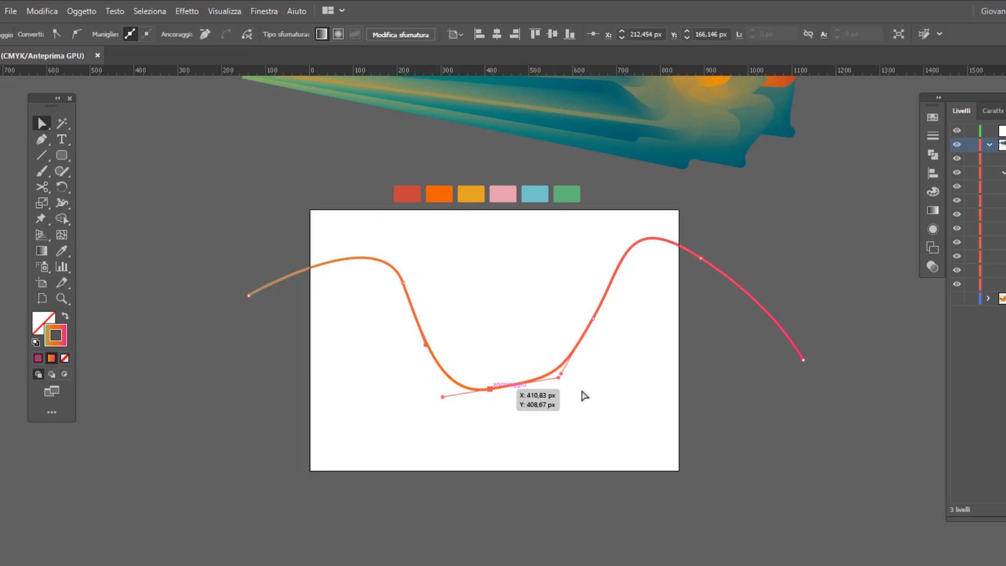
left_click_drag(559, 377, 554, 390)
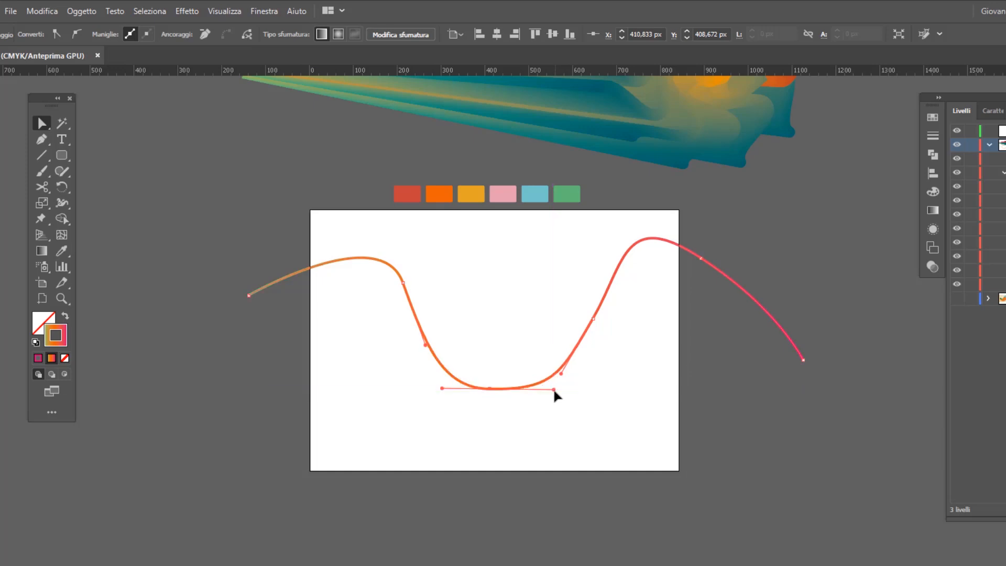
Step: Reshape the path's second hill by adjusting its handles, pulling the end point inward and moving the descending anchor to about X 857, Y 91 px
left_click(594, 319)
left_click_drag(626, 209, 658, 228)
left_click_drag(803, 360, 773, 315)
left_click(701, 258)
left_click_drag(702, 261, 686, 254)
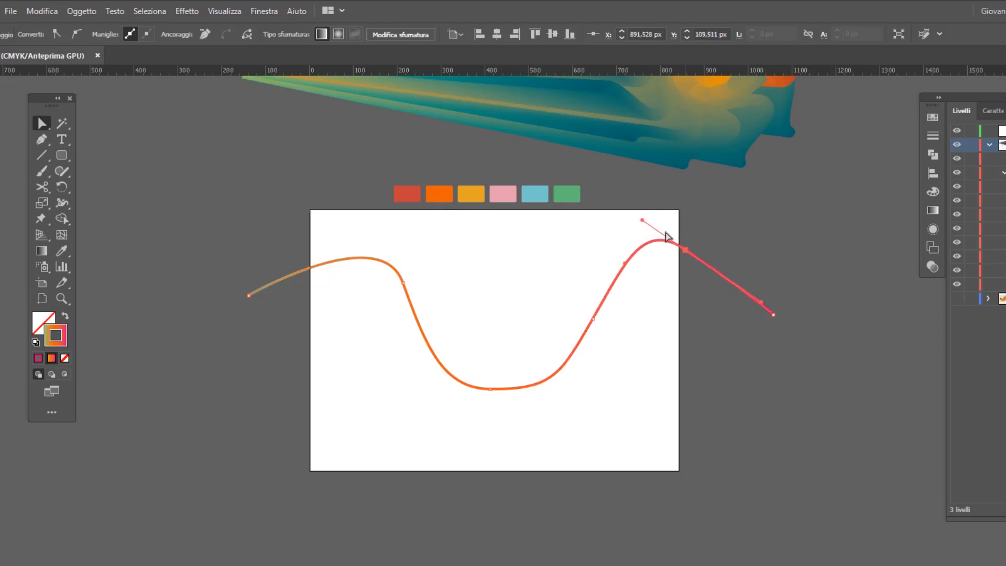
left_click_drag(647, 220, 655, 227)
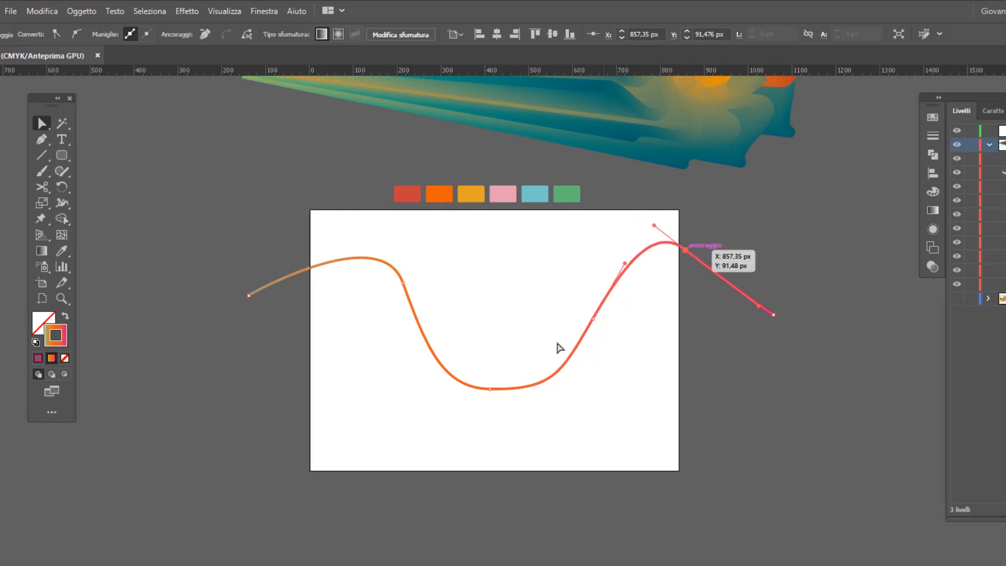
Step: Select the wavy path together with the blended shape
scroll(420, 388, "up", 5)
left_click(642, 420)
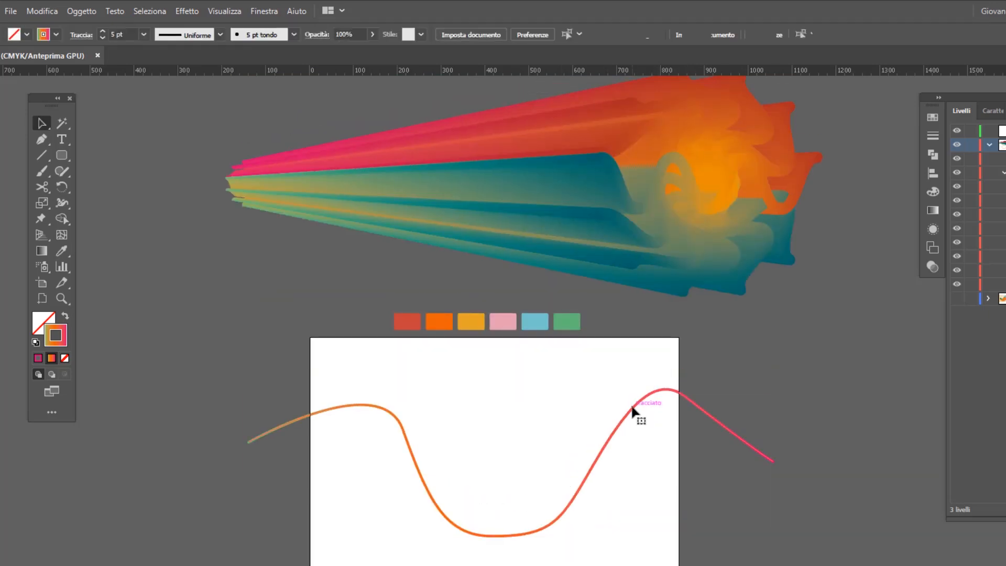
left_click(633, 409)
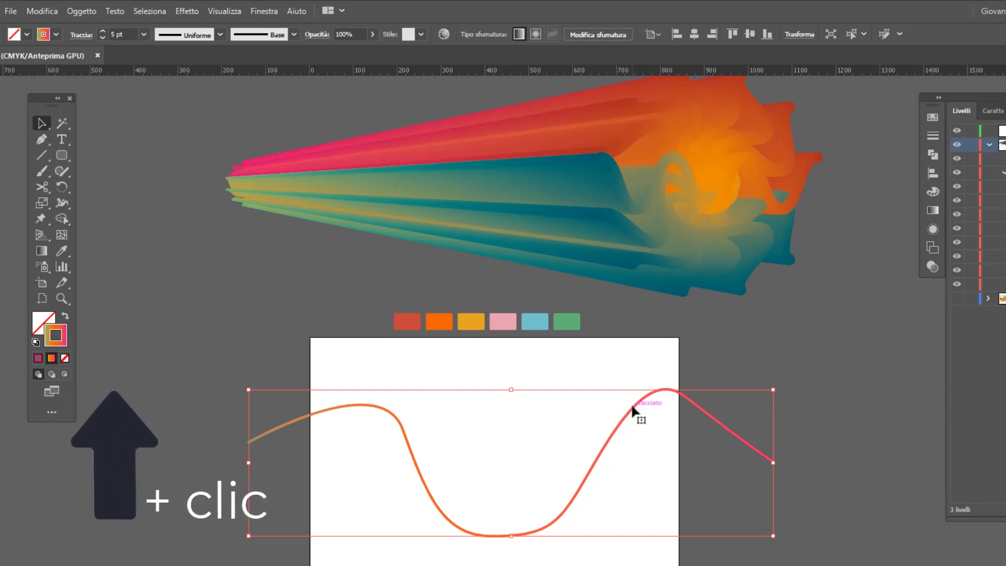
left_click(581, 190, "shift")
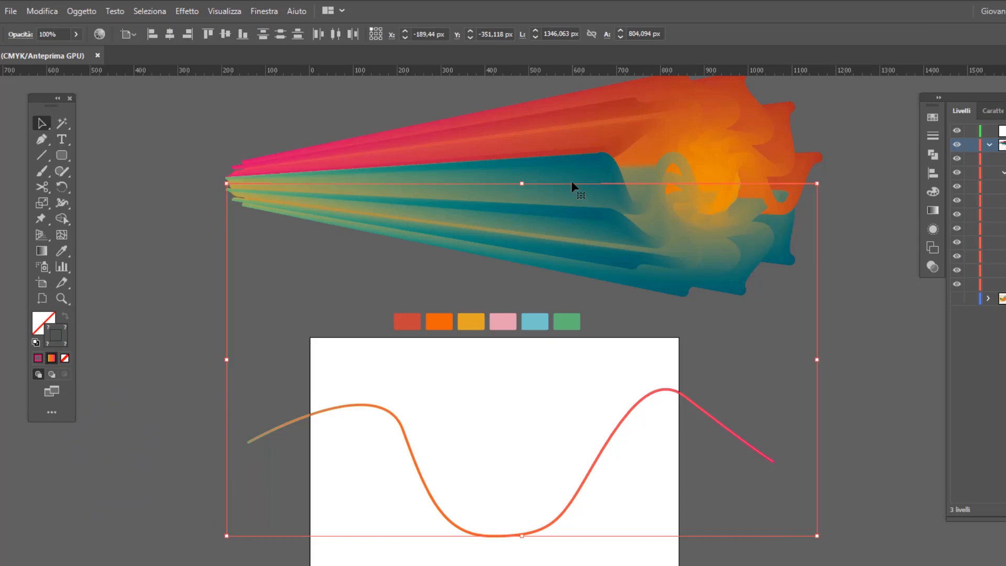
Step: Replace the blend's spine with the selected wavy path
left_click(79, 12)
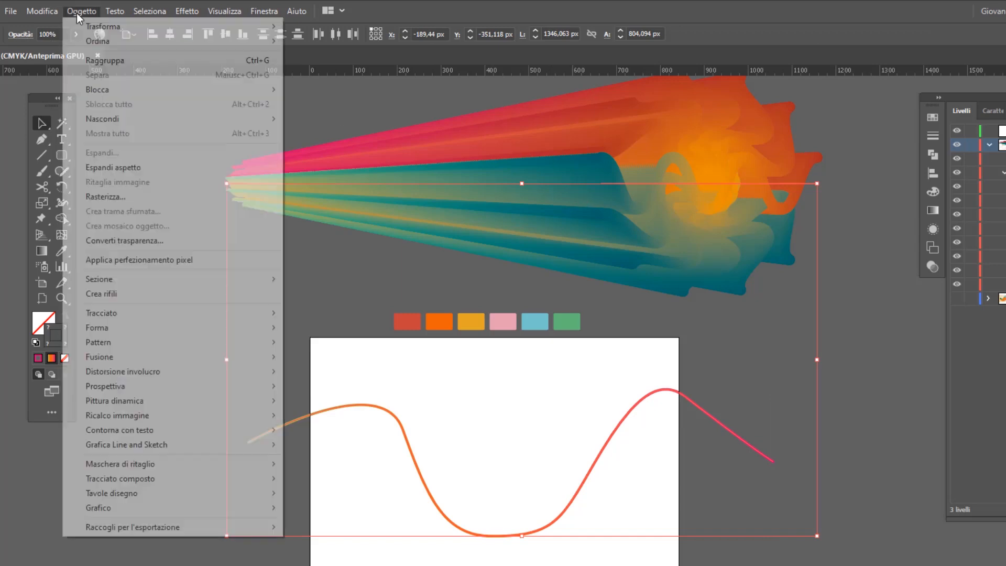
mouse_move(176, 360)
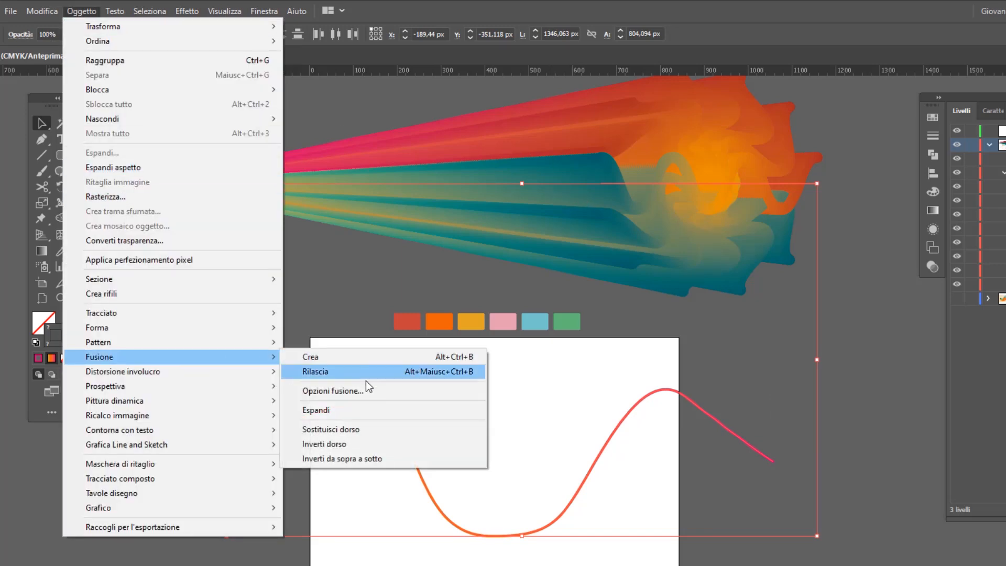
left_click(366, 428)
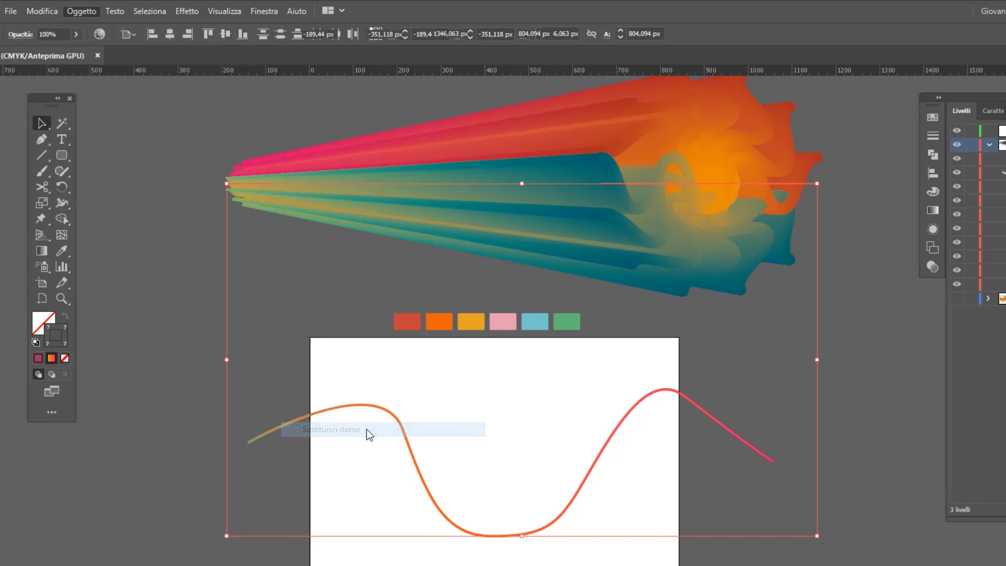
scroll(572, 320, "down", 4)
scroll(574, 346, "down", 1)
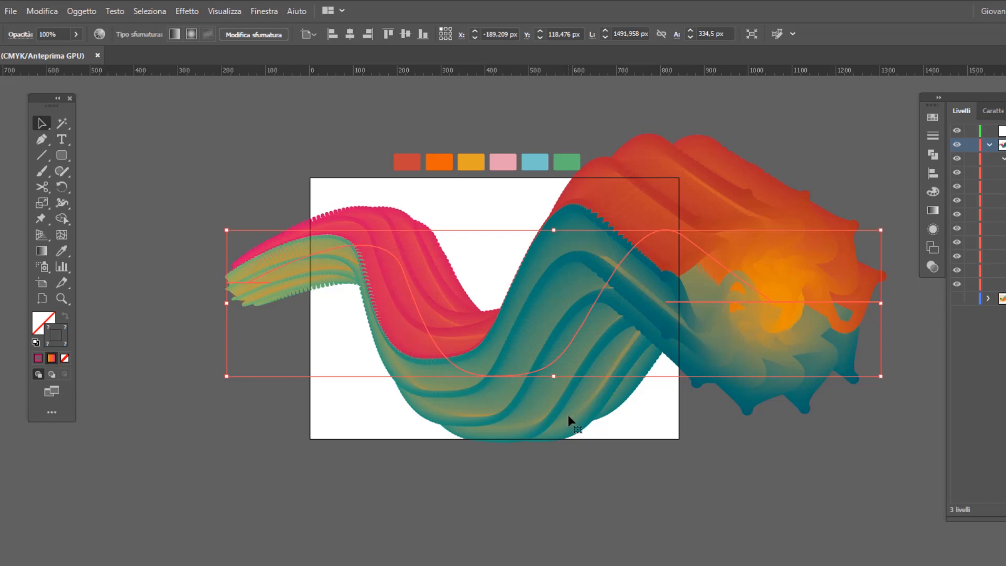
Step: Taper the blend's thin pink and green end by shortening and slightly tilting the line of its end motif
key("a")
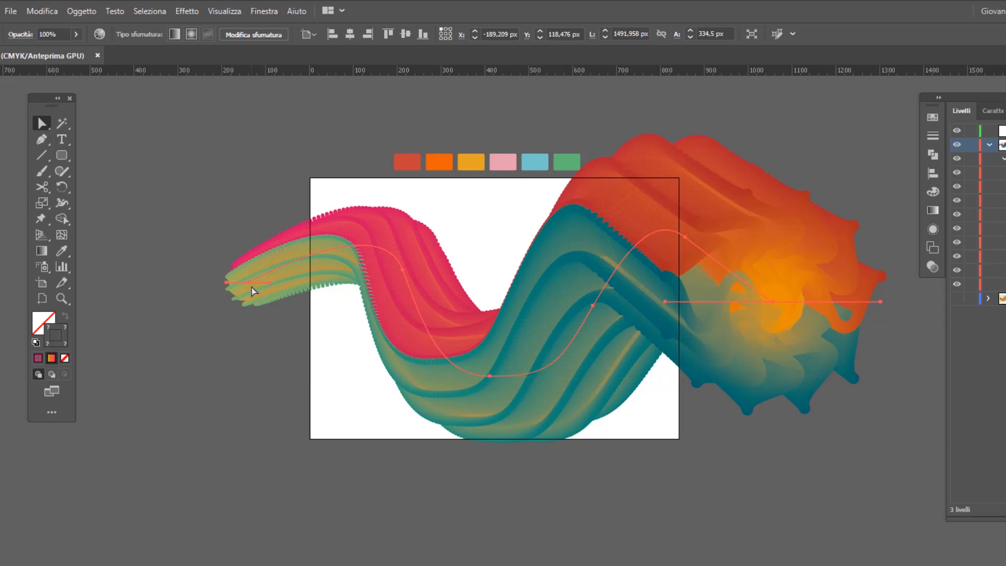
left_click_drag(252, 287, 247, 283)
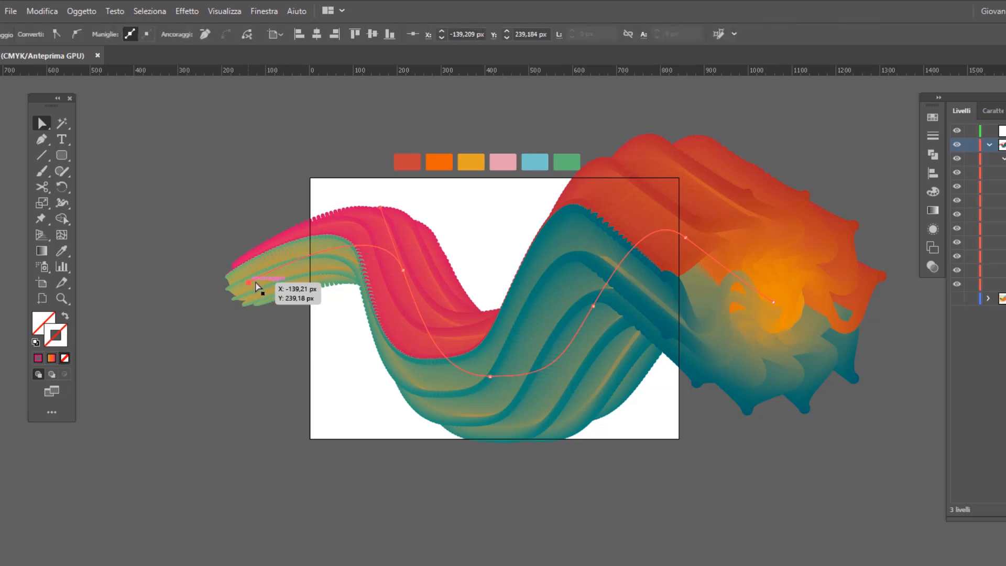
mouse_move(249, 283)
left_mouse_down()
mouse_move(271, 286)
mouse_move(228, 284)
mouse_move(260, 288)
mouse_move(259, 275)
left_mouse_up()
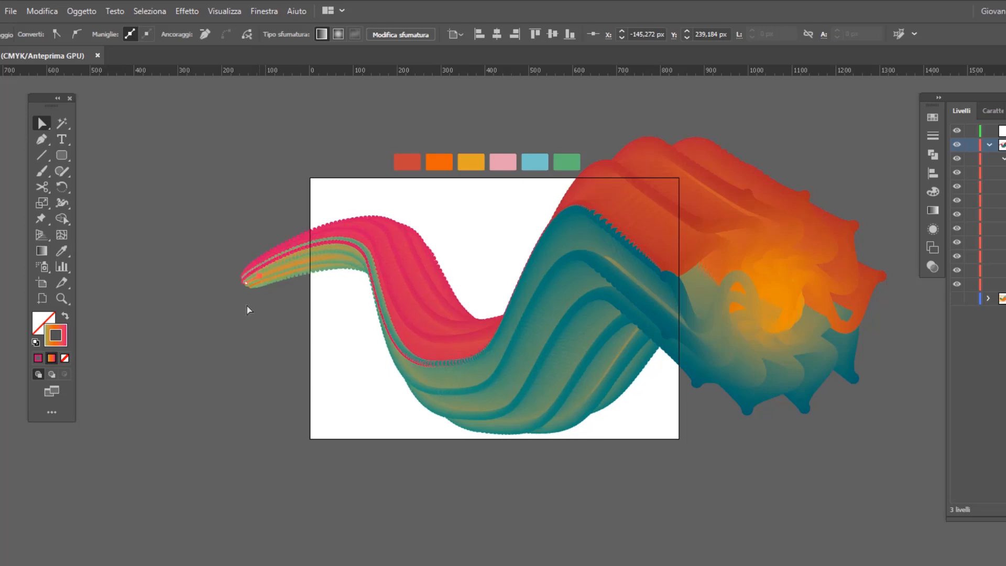
Step: Move the spine's lowest anchor to about X 411, Y 474 px and the ascending anchor to about X 623, Y 333 px
left_click(772, 303)
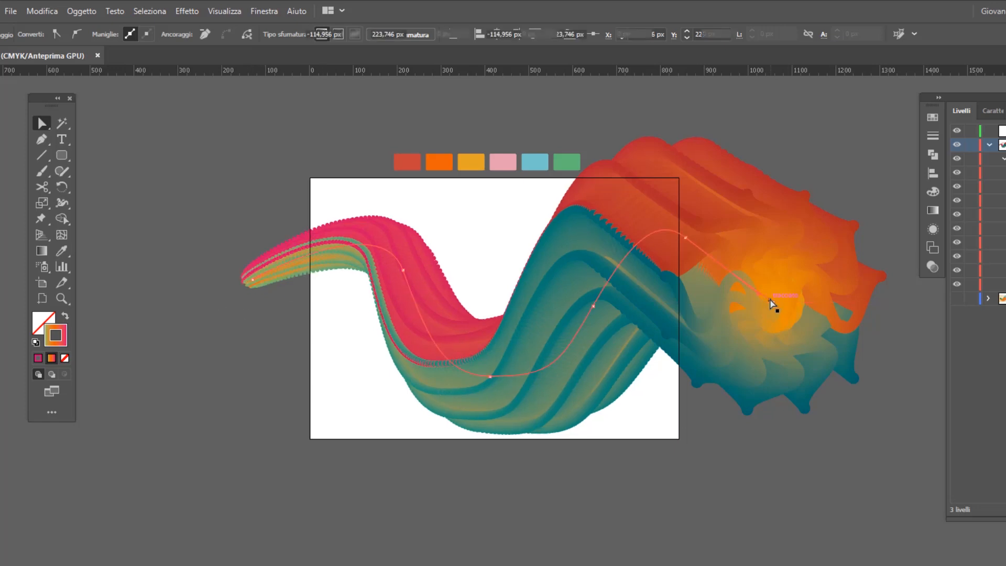
left_click_drag(773, 303, 881, 302)
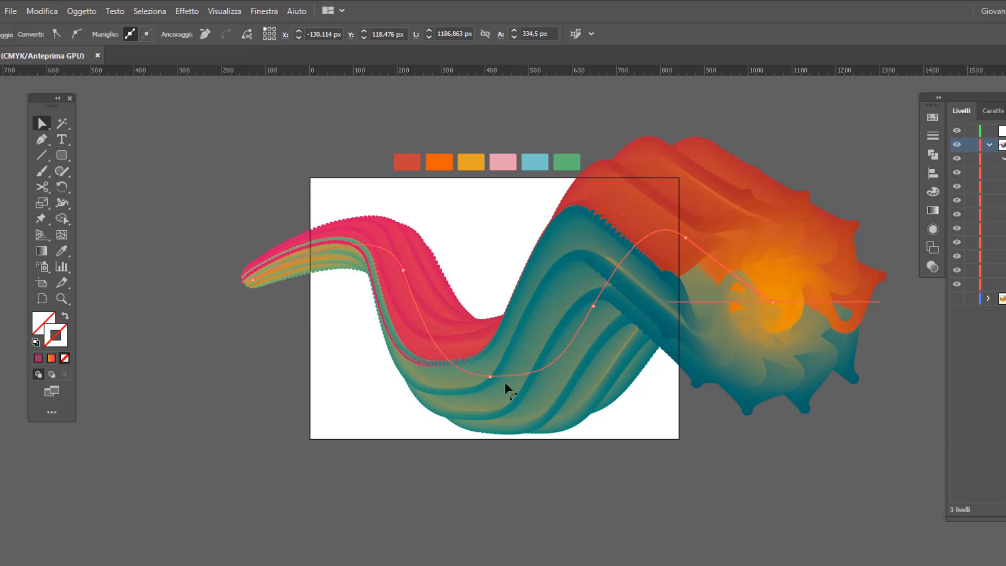
left_click_drag(488, 376, 490, 386)
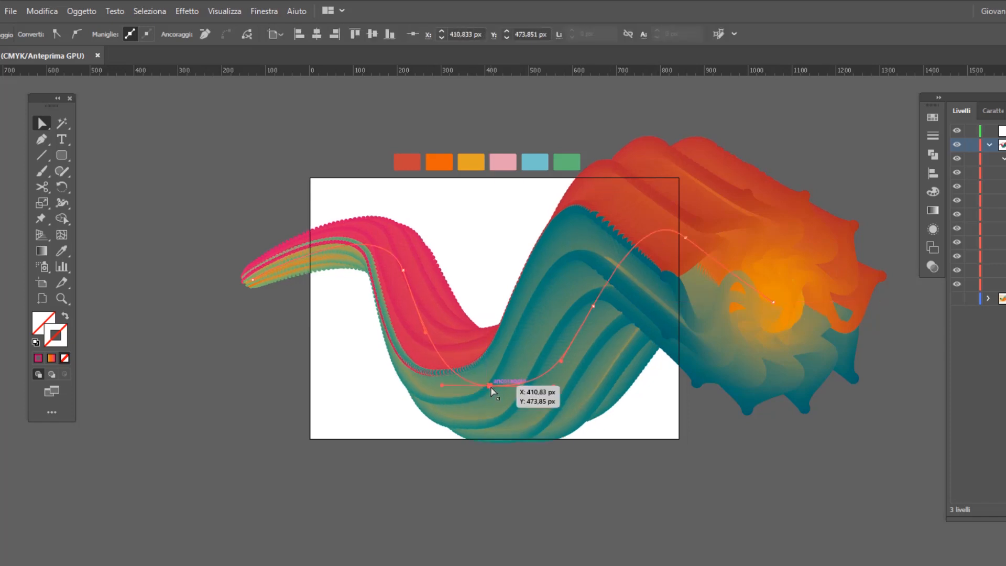
left_click_drag(585, 321, 587, 329)
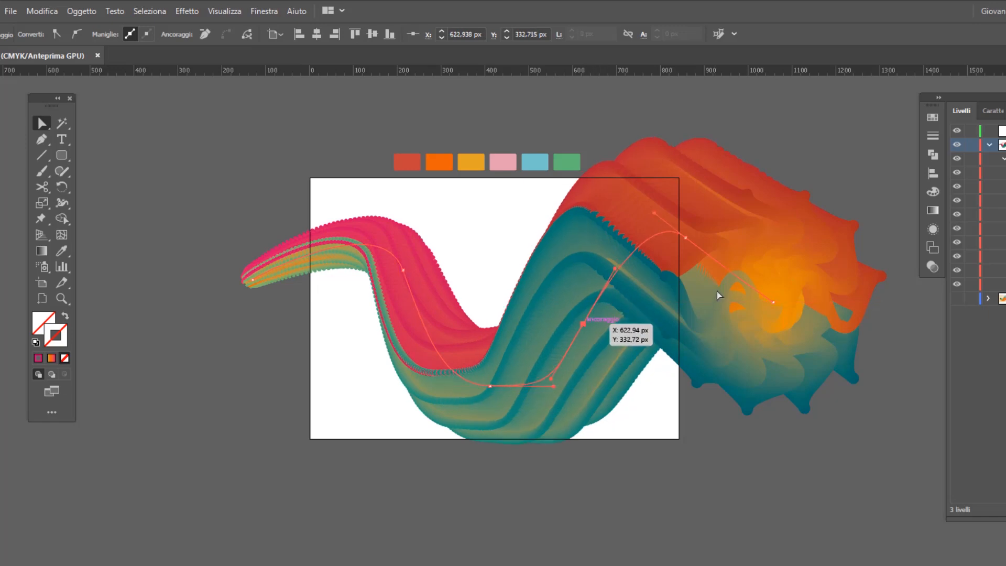
Step: Pull the blend's large orange end outward and move the whole blend to about X -414, Y 188.5 px
left_click(775, 303)
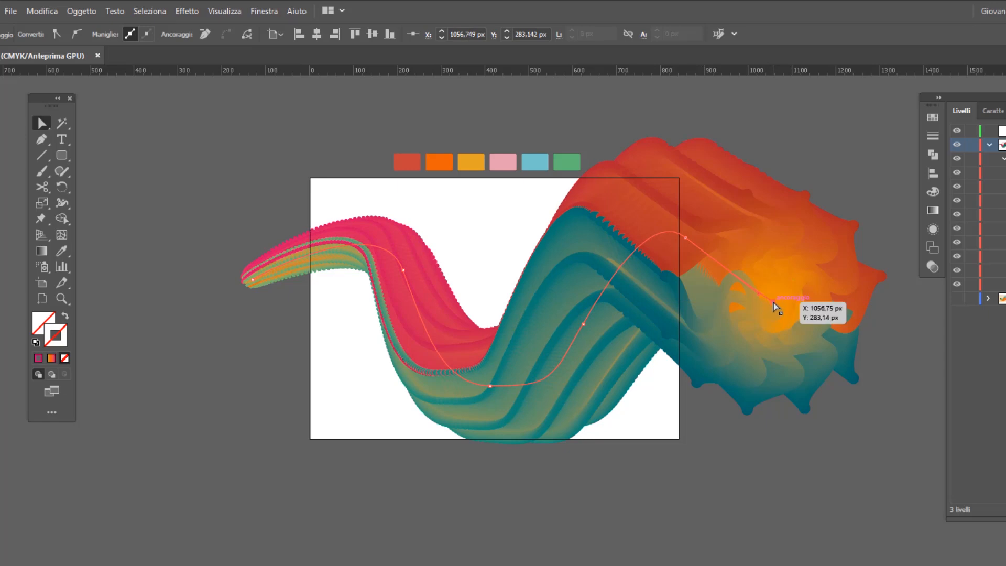
left_click_drag(774, 303, 835, 304)
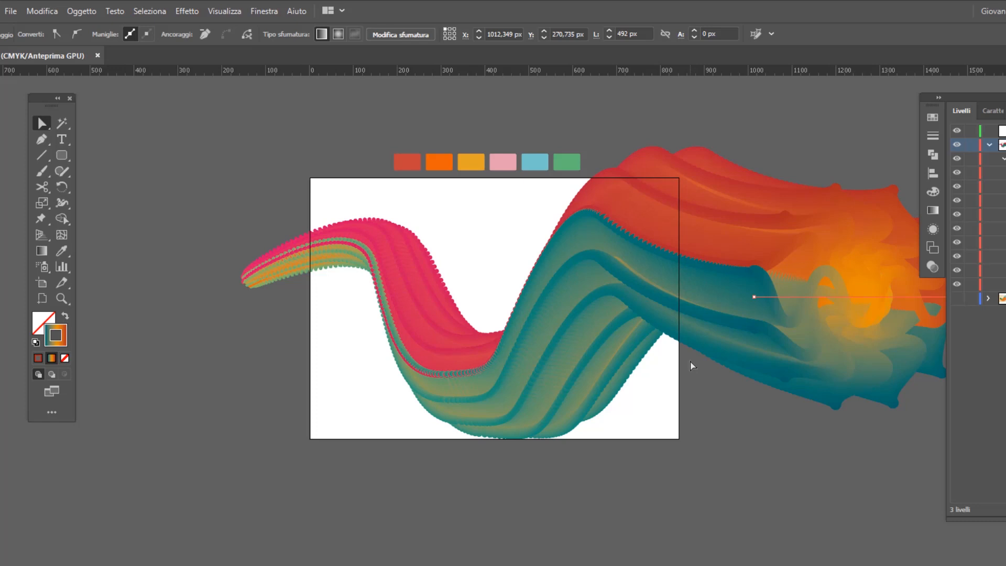
left_click(716, 278)
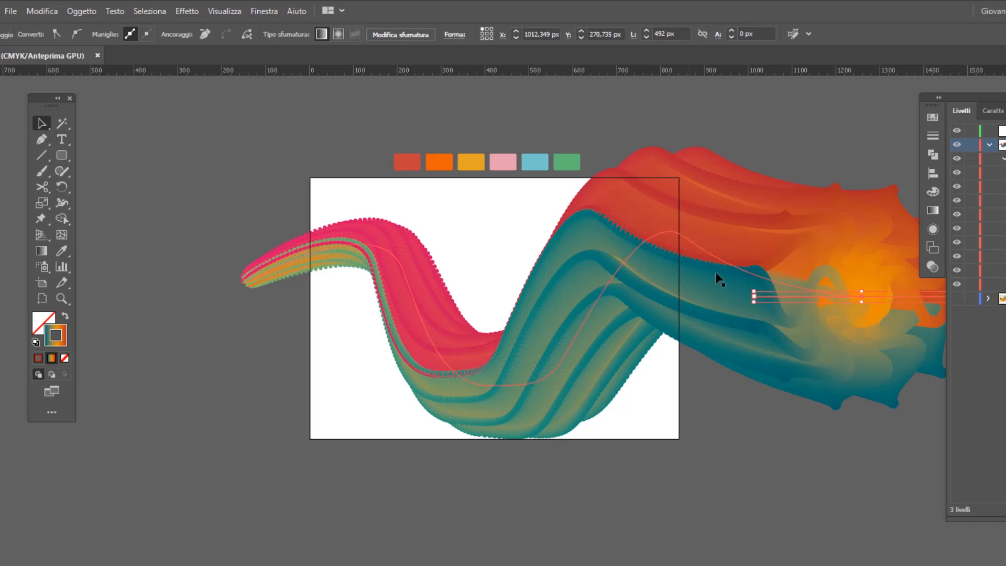
left_click(697, 251)
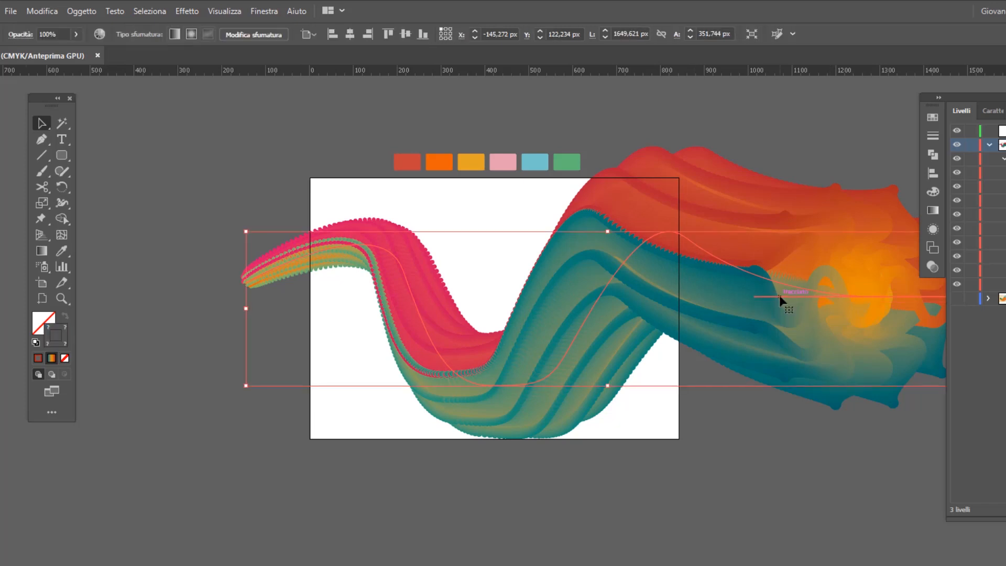
left_click_drag(779, 282, 660, 310)
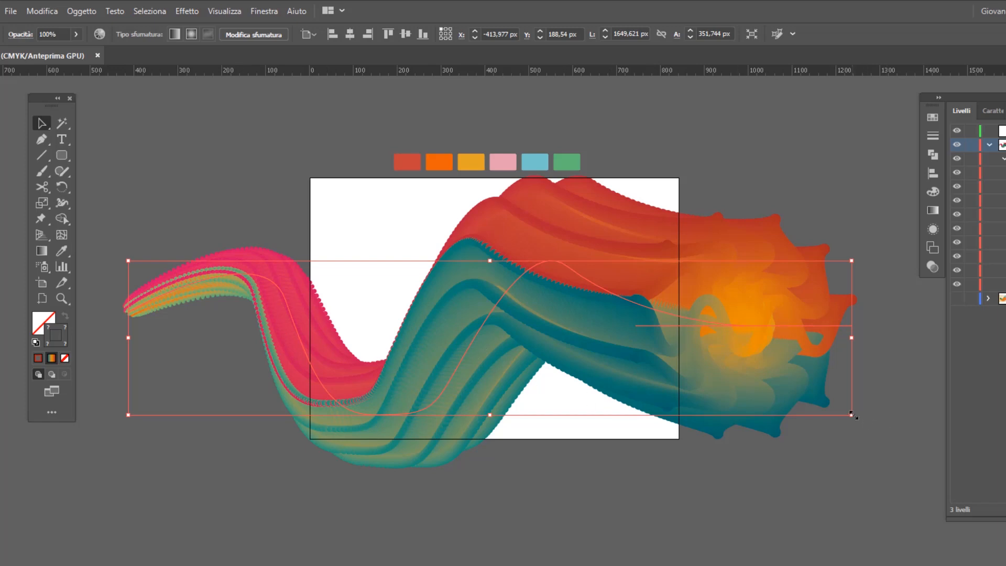
Step: Try shrinking the blend freehand by its bounding box and repositioning it on the artboard, and undo these changes
left_click_drag(852, 415, 718, 369)
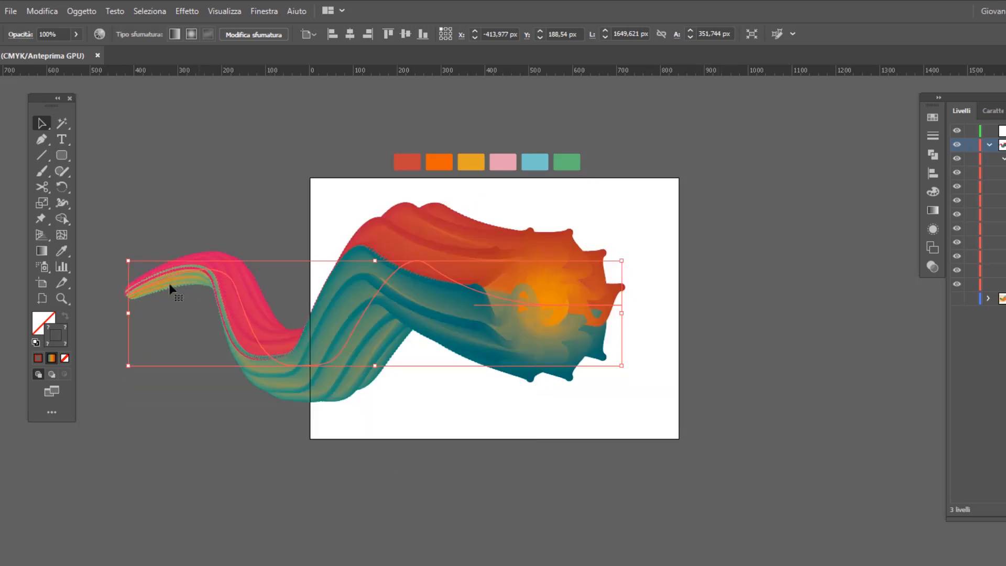
left_click_drag(130, 262, 180, 272)
left_click_drag(503, 311, 594, 303)
left_click_drag(710, 365, 637, 349)
left_click_drag(574, 310, 616, 303)
key("ctrl+z")
key("ctrl+z")
key("ctrl+z")
key("ctrl+z")
key("ctrl+z")
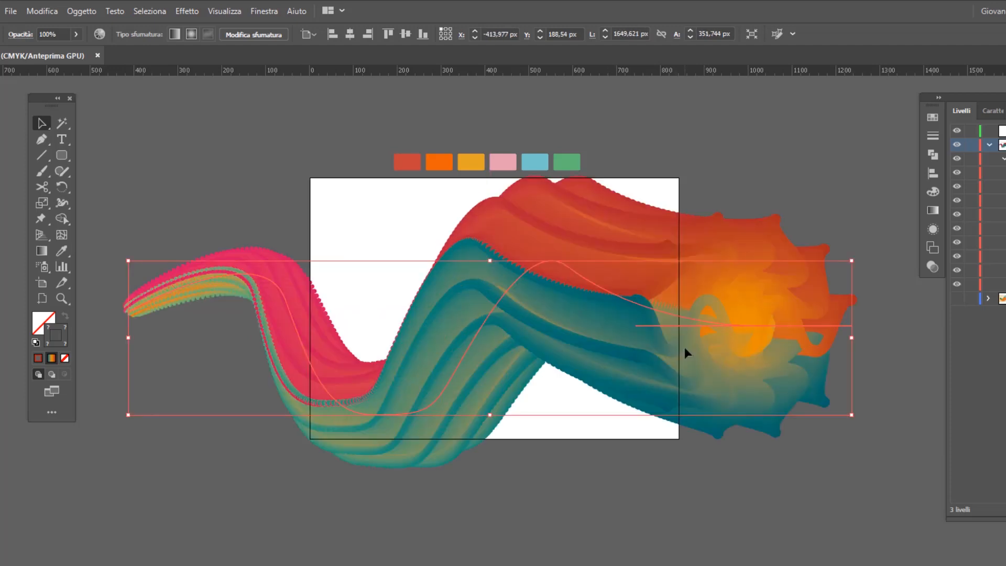
Step: Scale the whole blend uniformly to 50% with the Scale tool, including its strokes and effects
key("s")
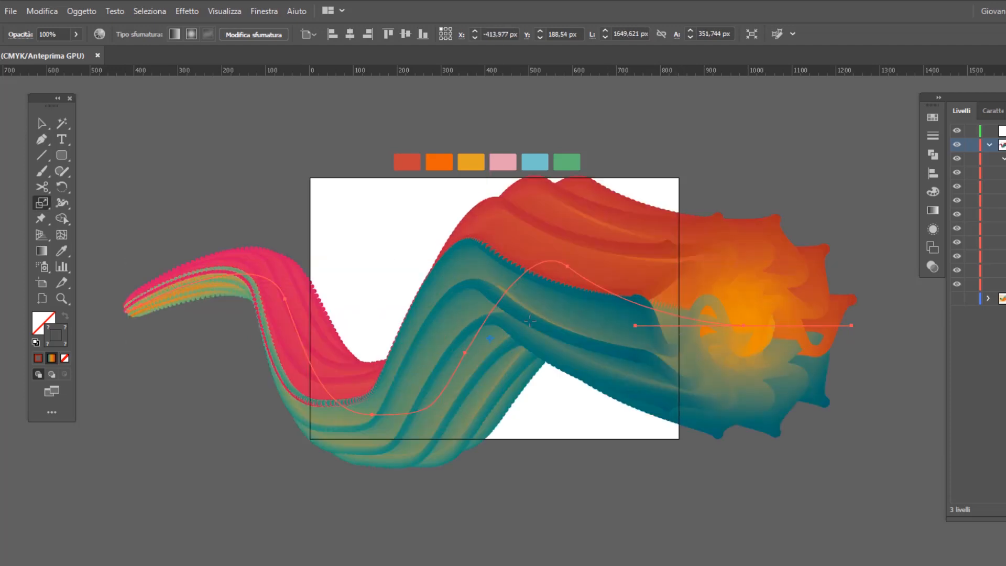
double_click(42, 203)
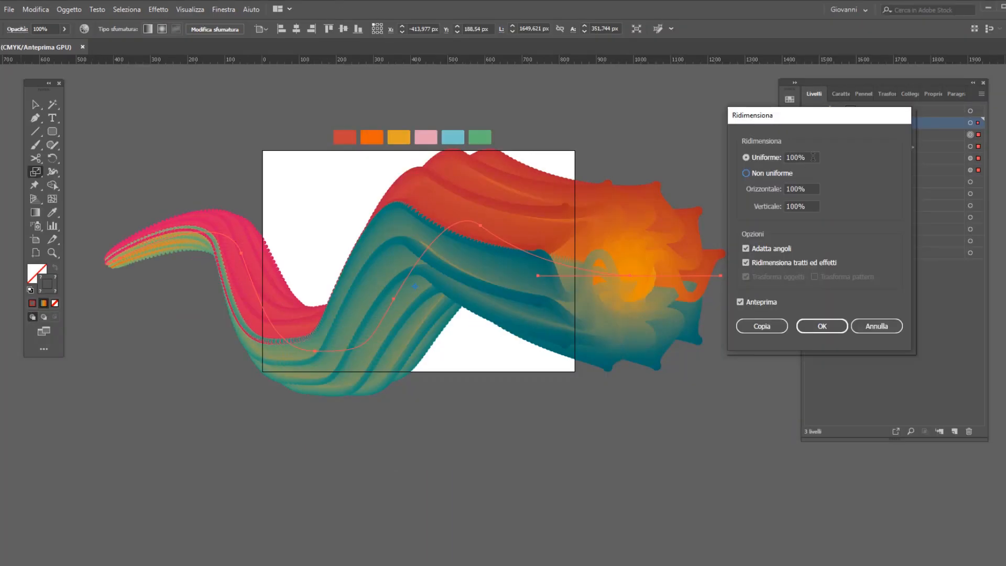
double_click(802, 157)
key("Down")
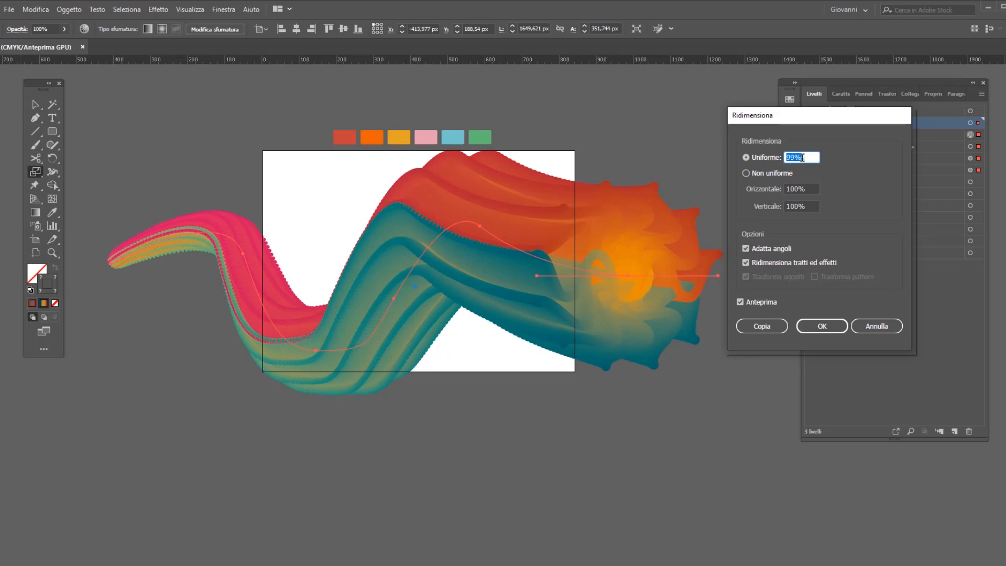
key("Down")
key("Down")
key("Down")
key("Down")
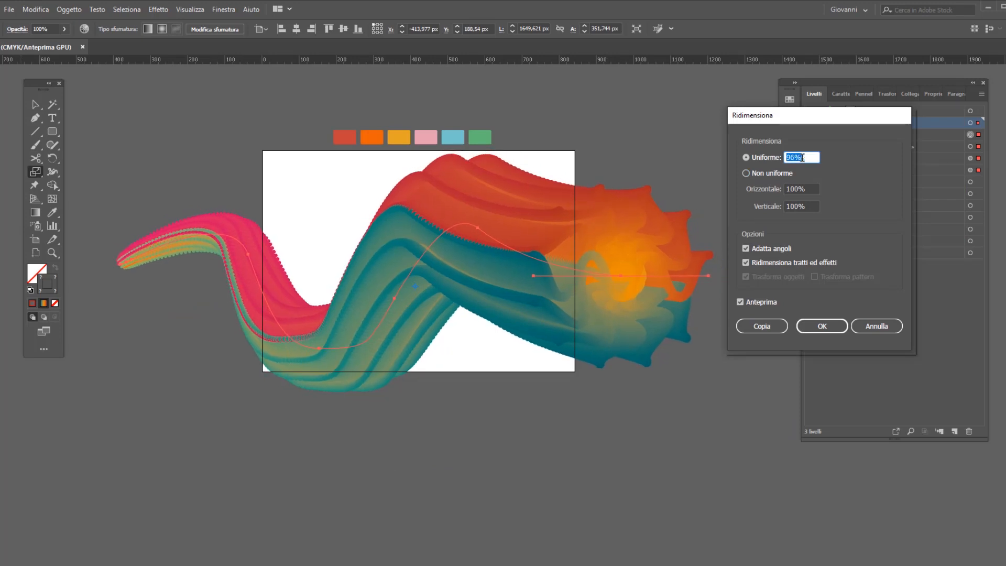
key("Down")
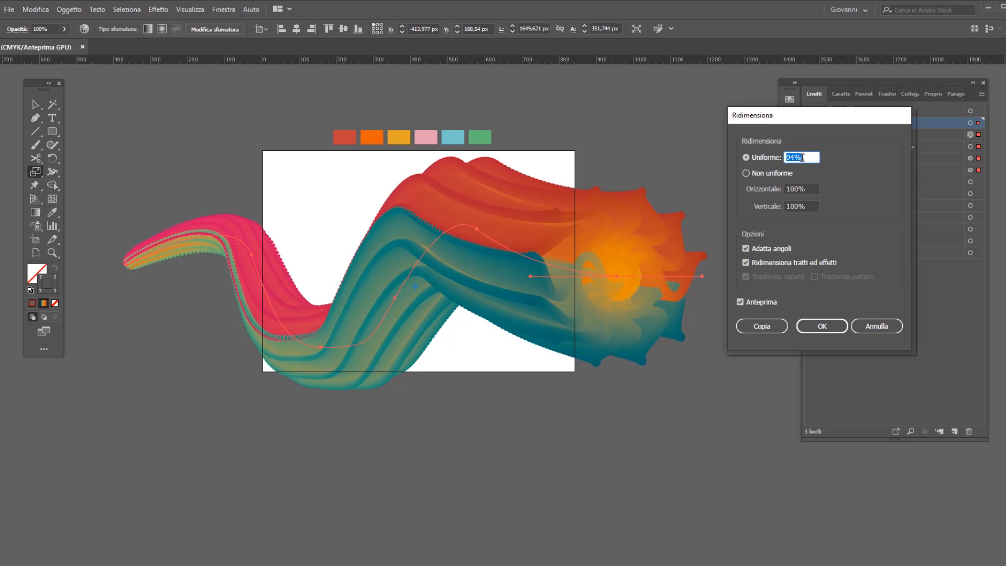
key("Down")
key("Down")
key("Down")
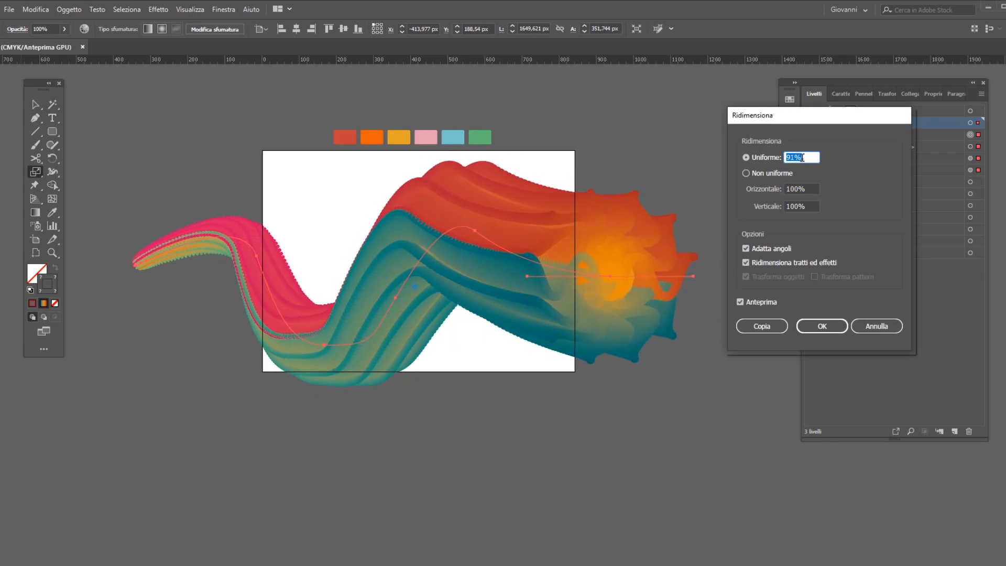
key("Down")
key("Down")
key("Down")
key("Down")
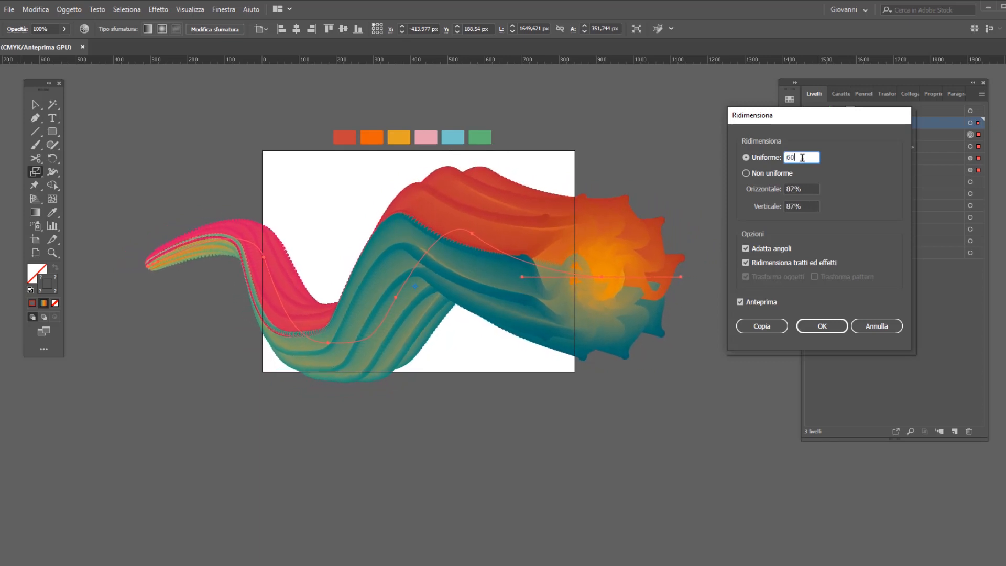
type("6050")
key("Tab")
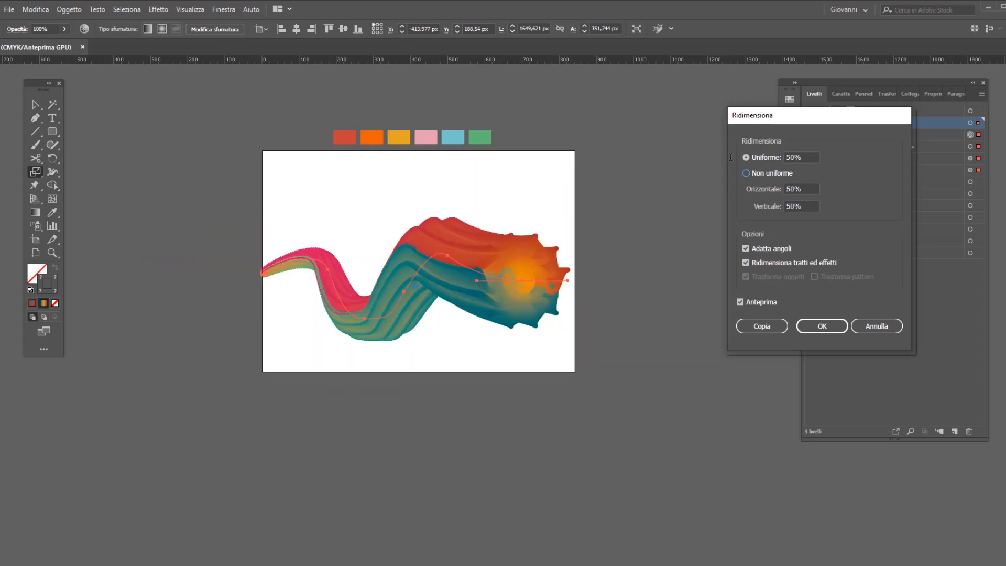
left_click(822, 326)
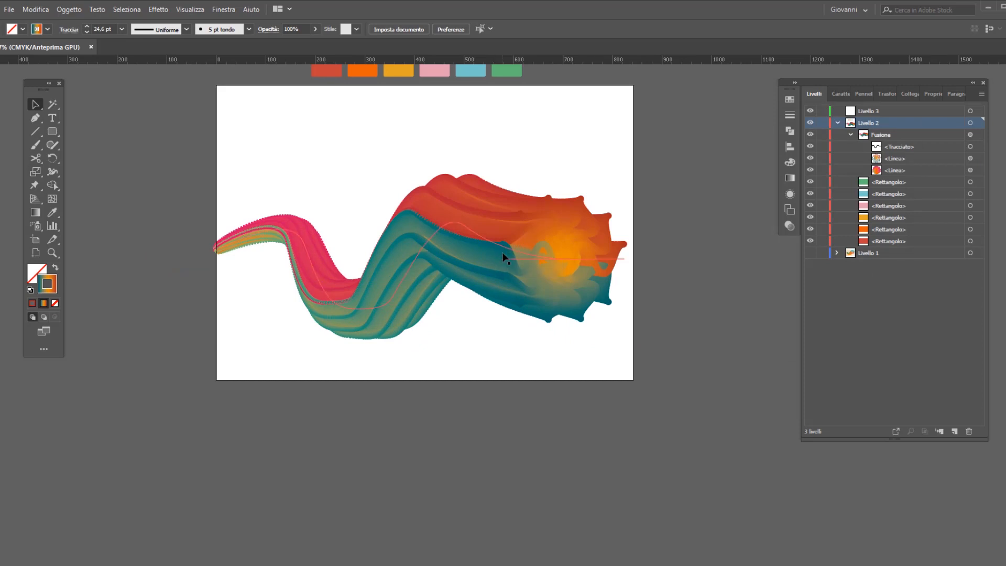
Step: Export the selected blend as a PDF asset to the Desktop folder
right_click(478, 242)
left_click(477, 237)
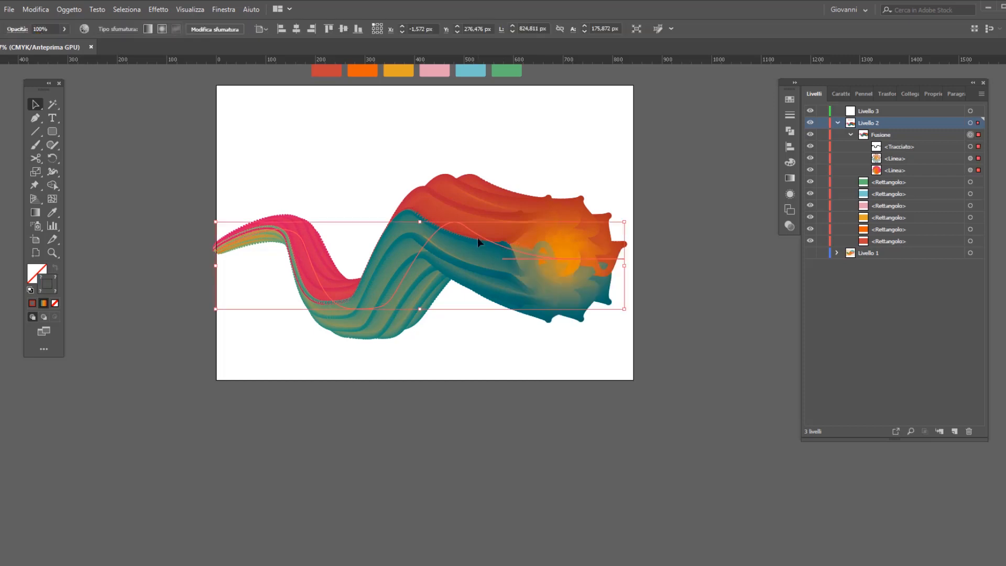
right_click(477, 237)
left_click(545, 400)
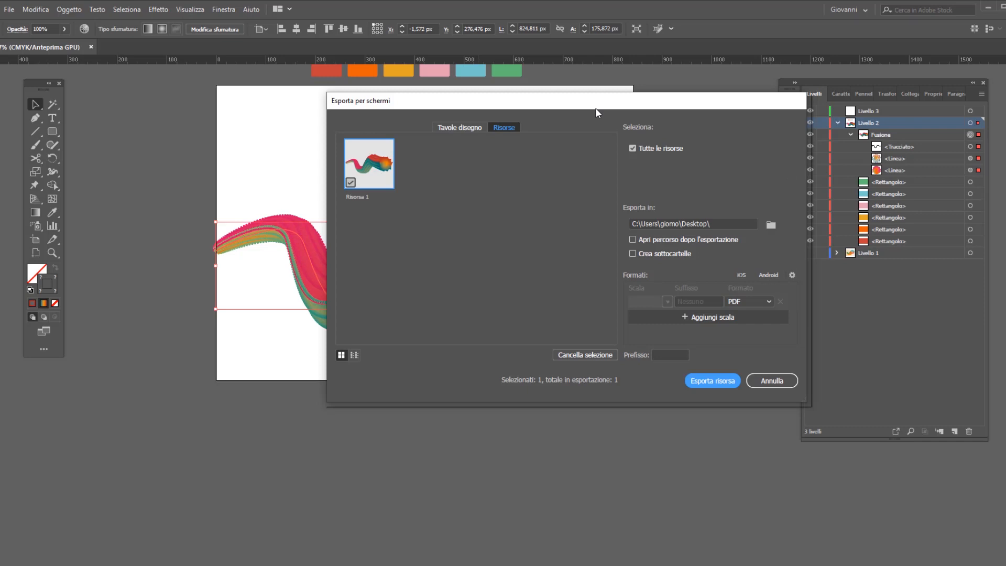
left_click(742, 302)
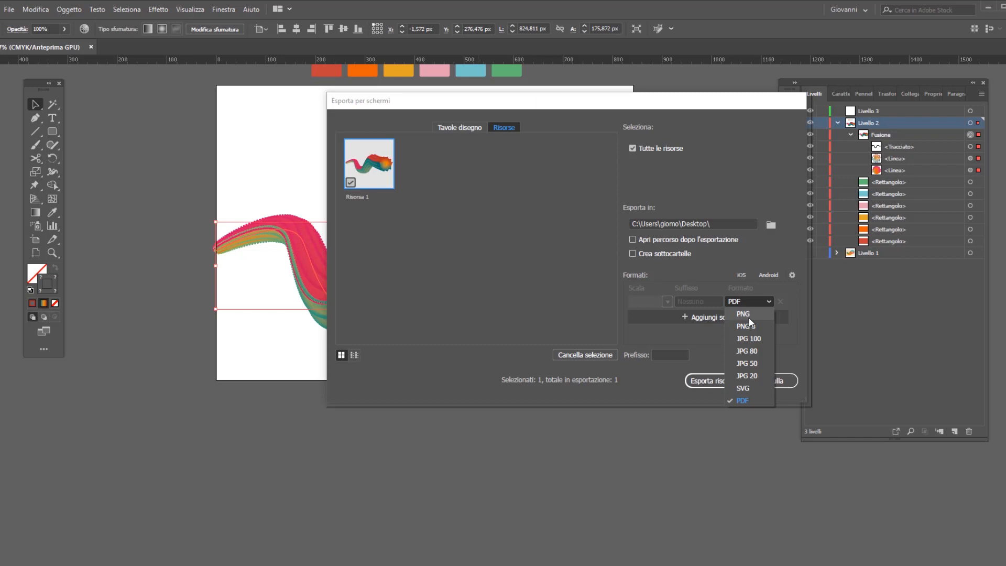
left_click(698, 379)
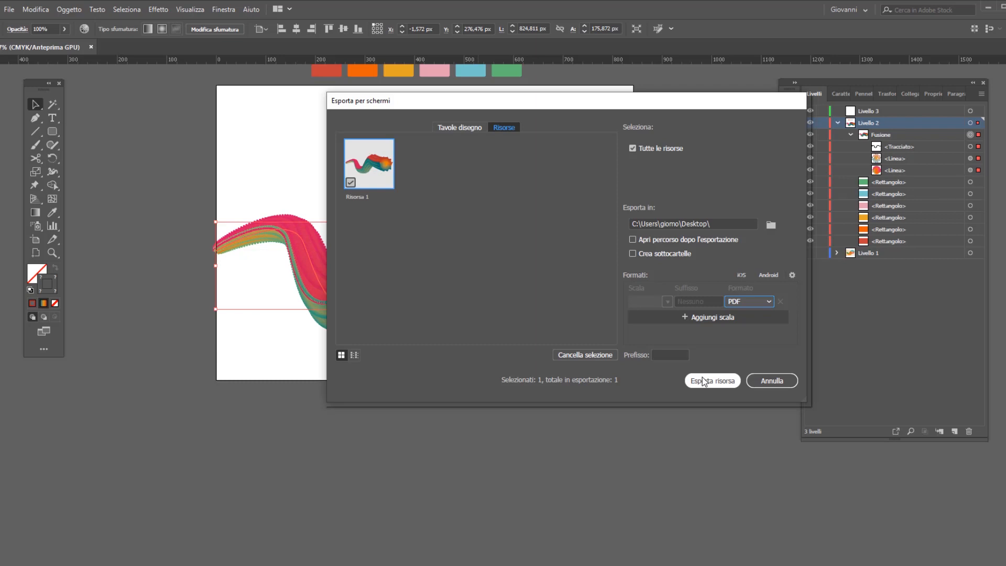
left_click(704, 381)
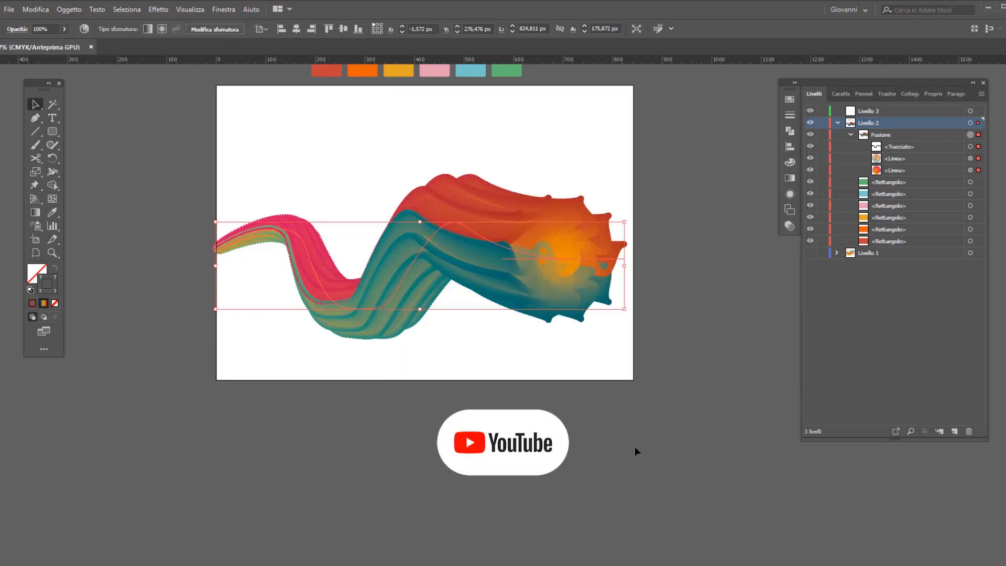